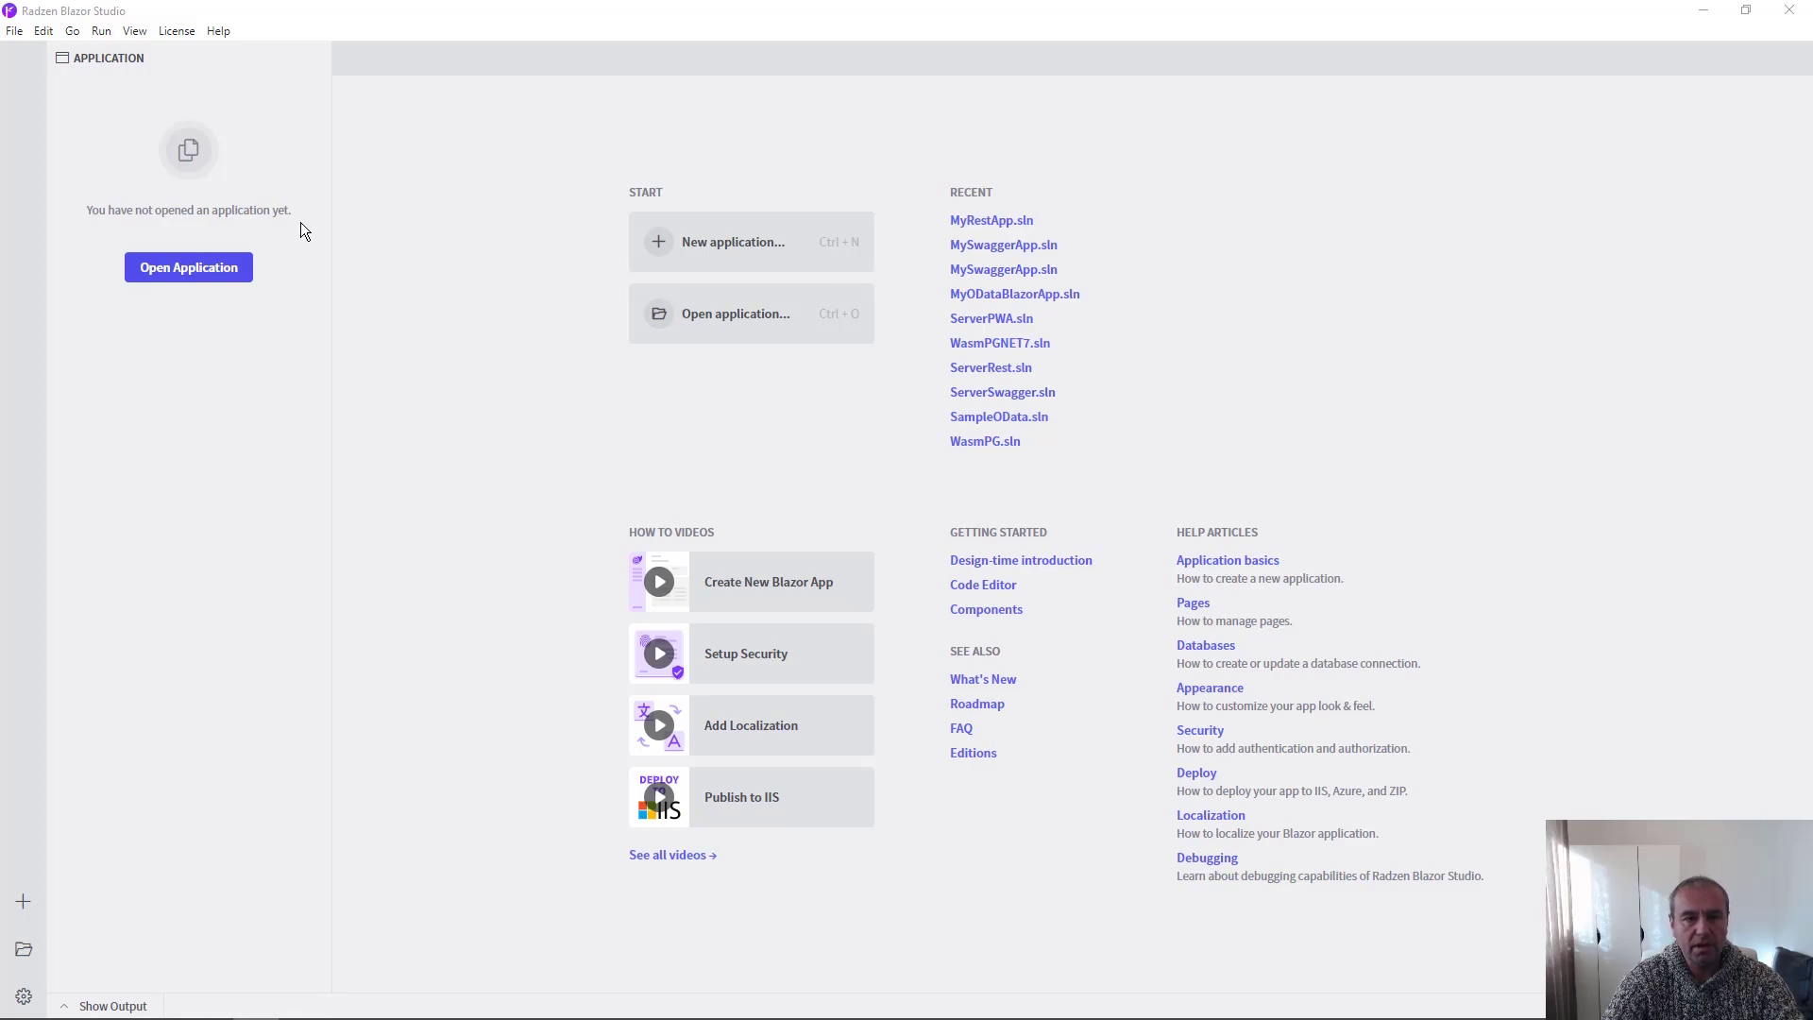
Start a new application from the File menu, keeping Blazor Web Application as the type
{"action": "left_click", "coordinate": [15, 32]}
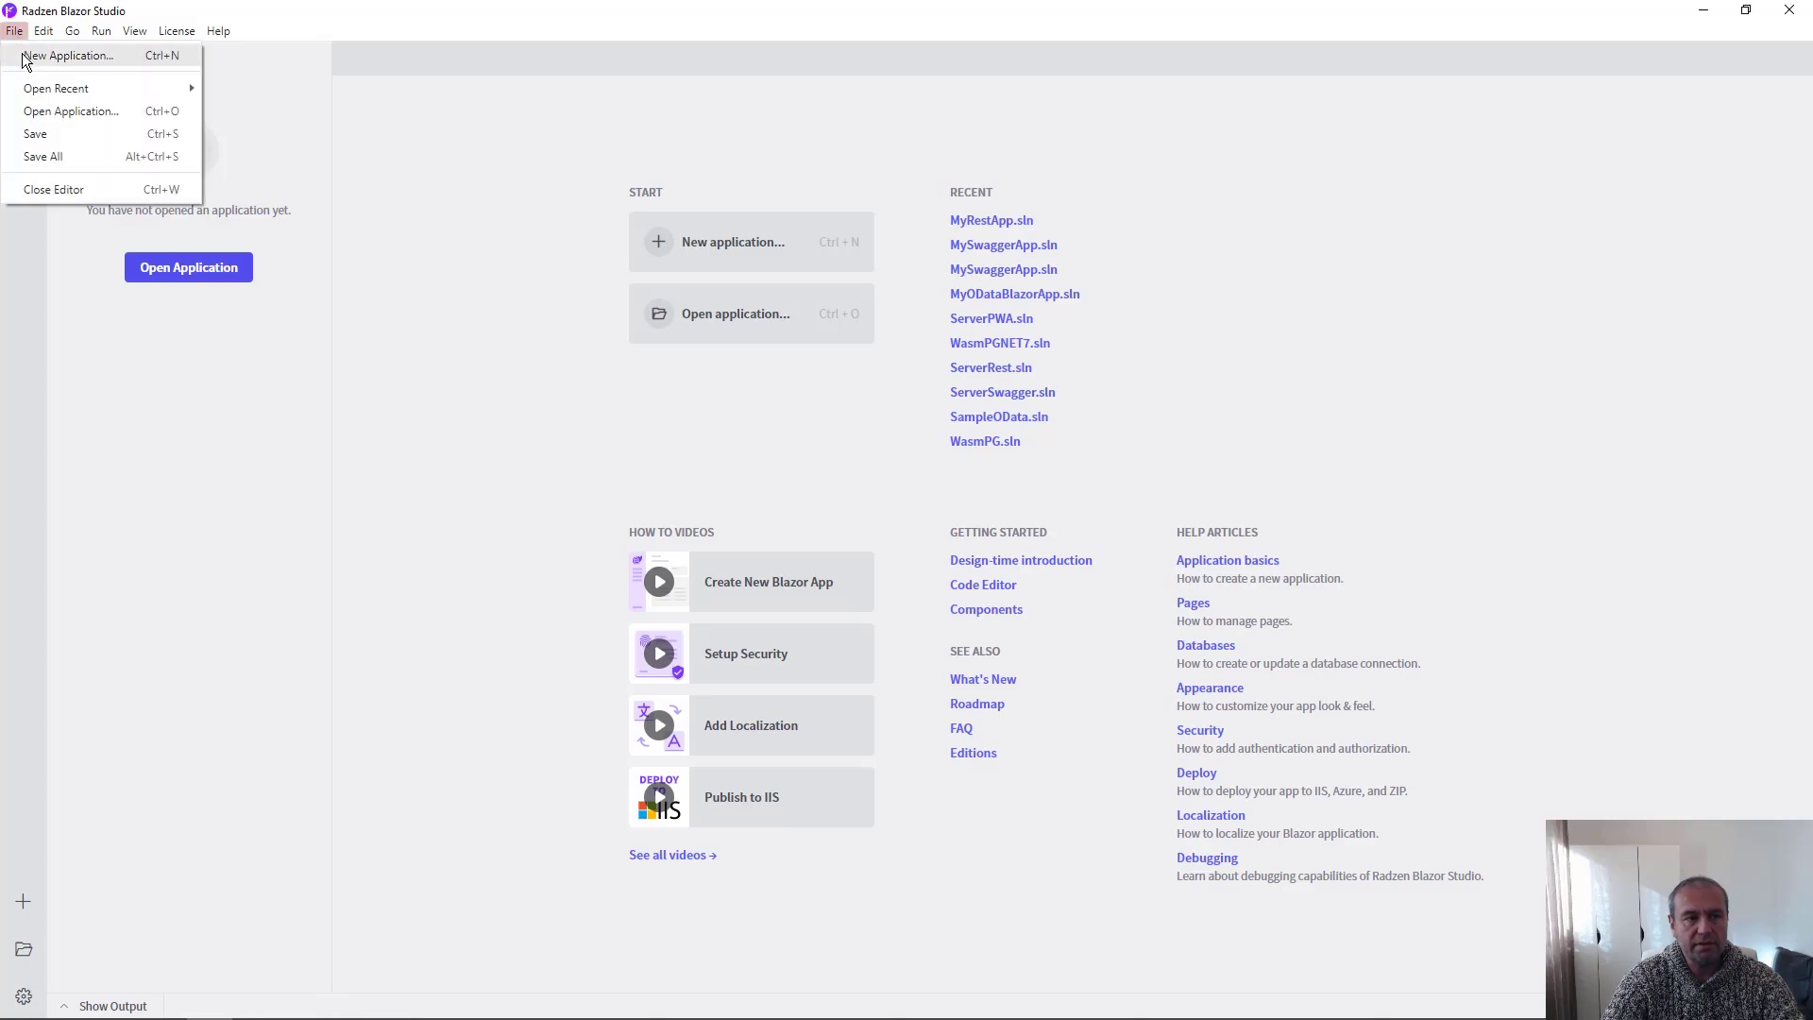
{"action": "left_click", "coordinate": [67, 56]}
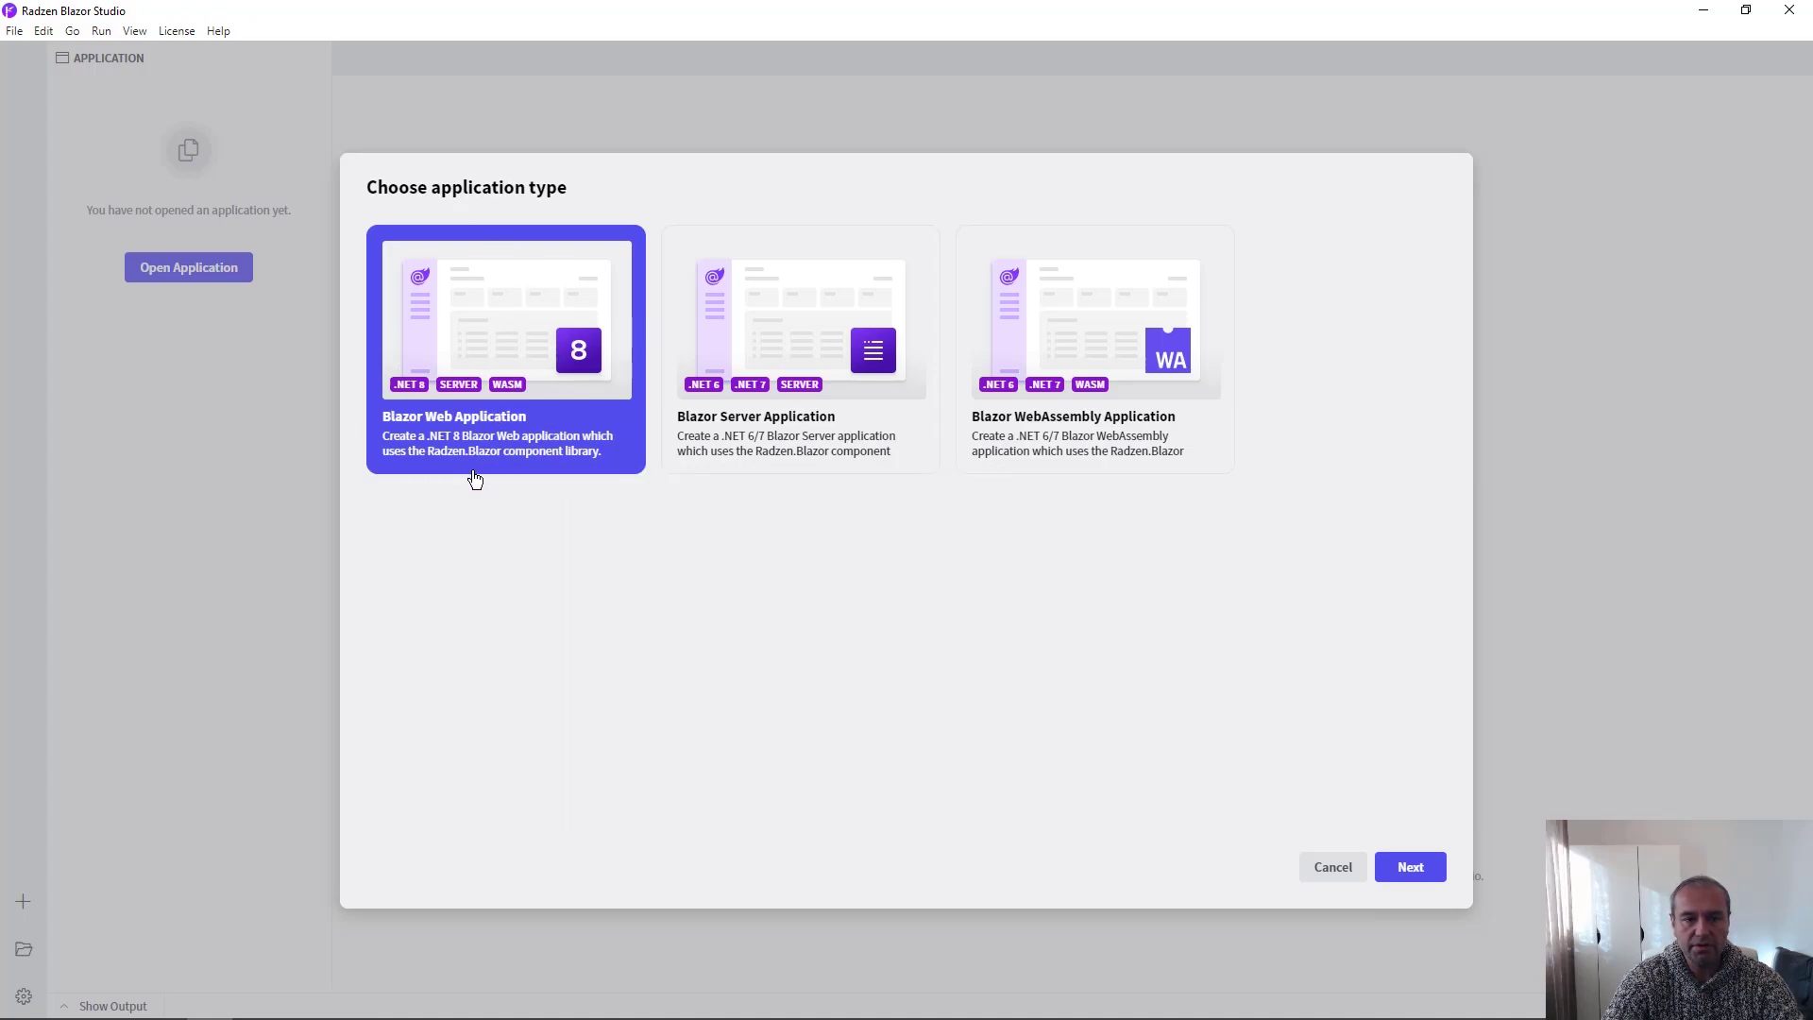
Set the new app's directory to C:\Projects\MyAppSideBySide
{"action": "left_click", "coordinate": [1417, 871]}
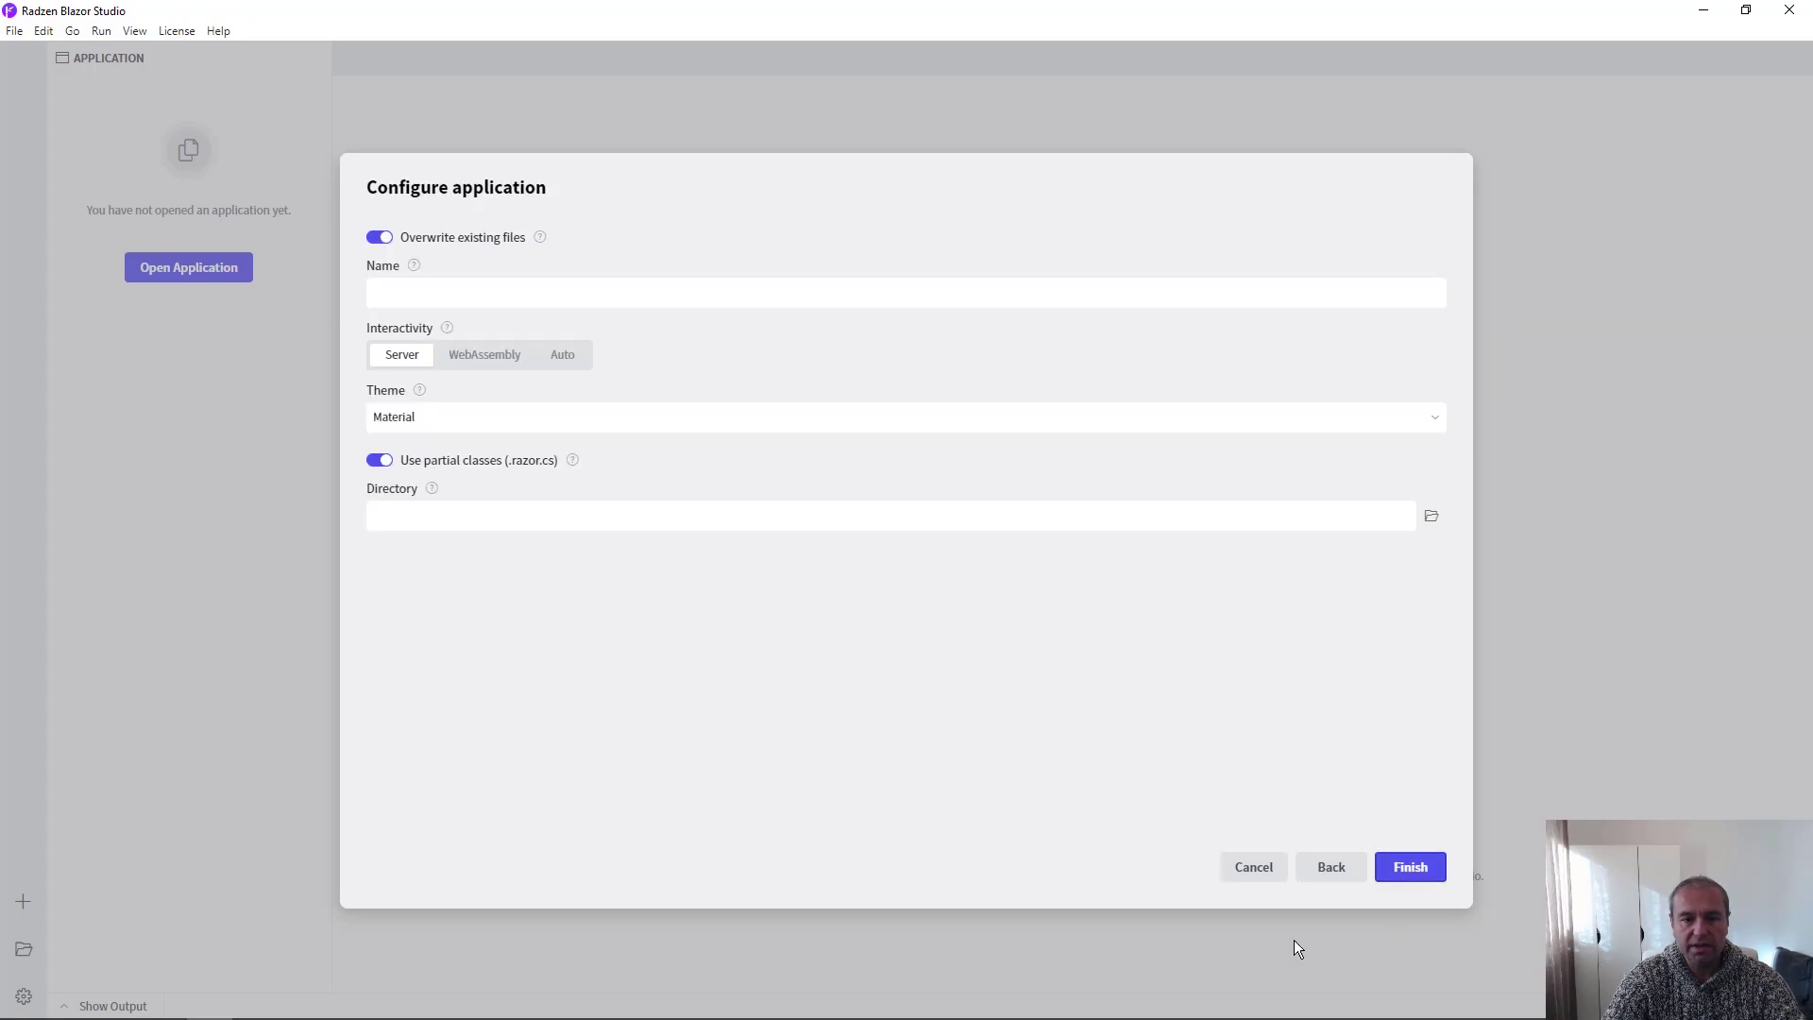
{"action": "left_click", "coordinate": [1432, 518]}
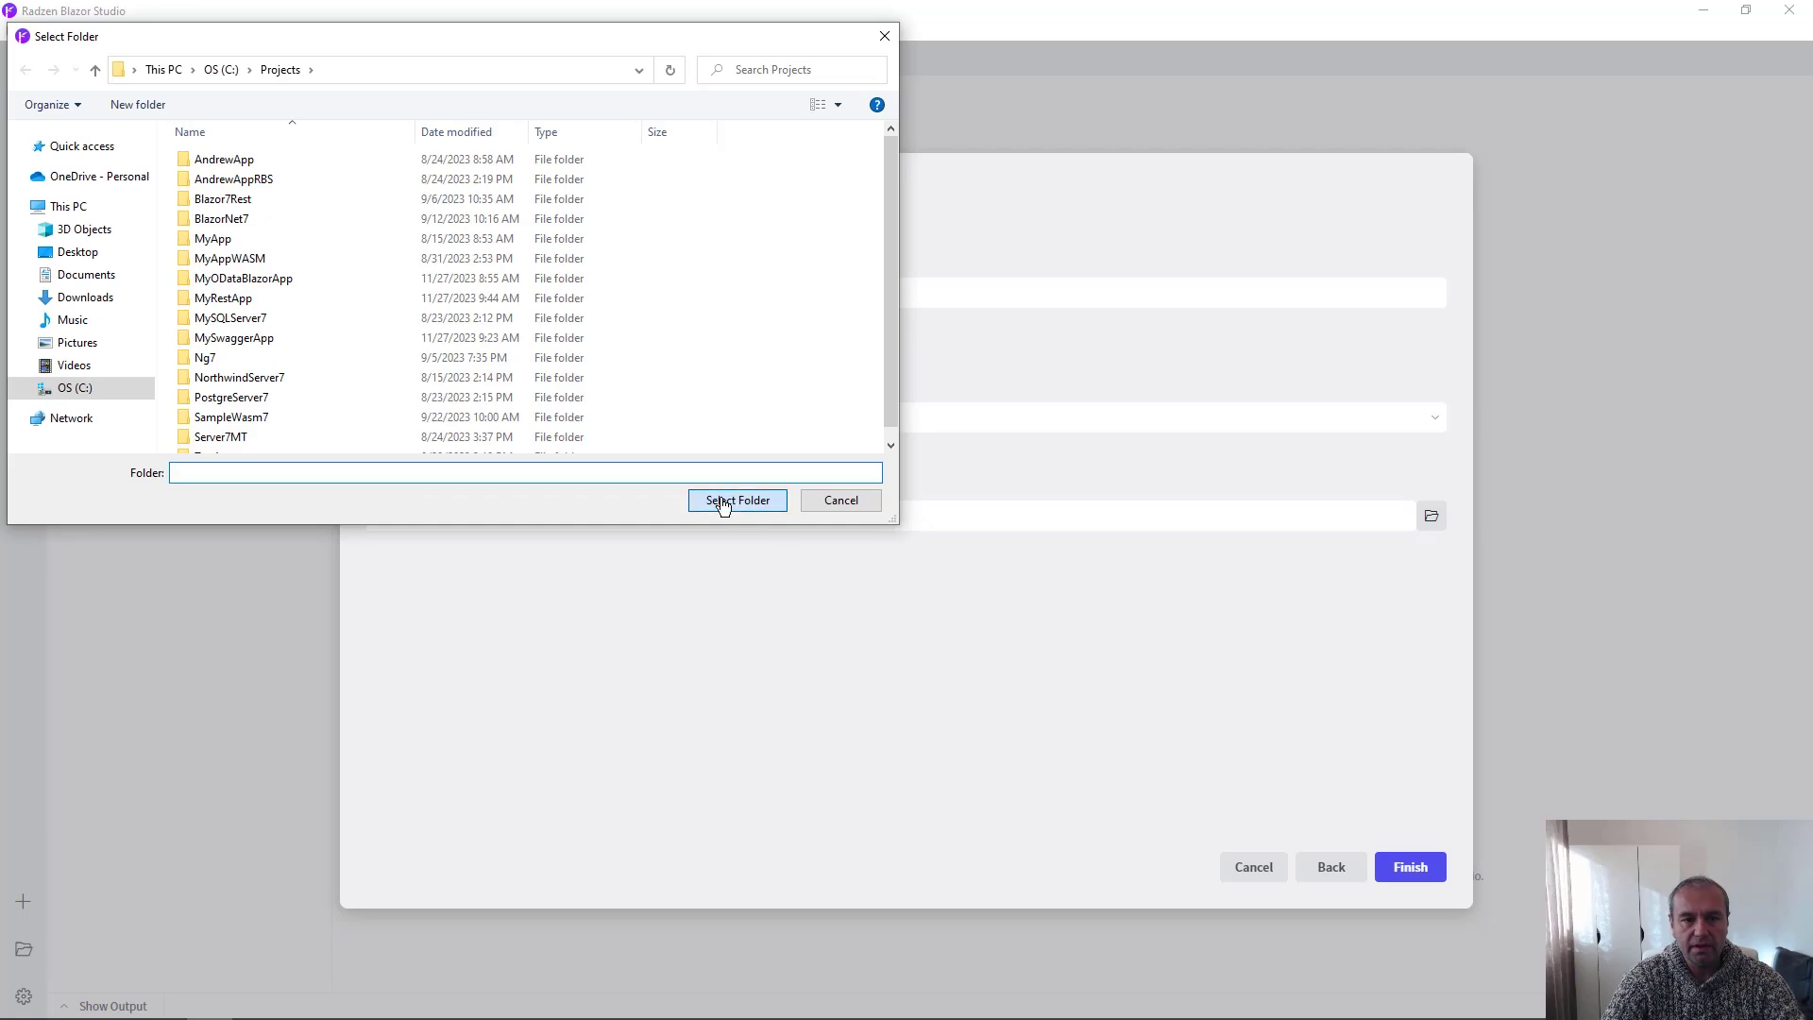
{"action": "left_click", "coordinate": [735, 499]}
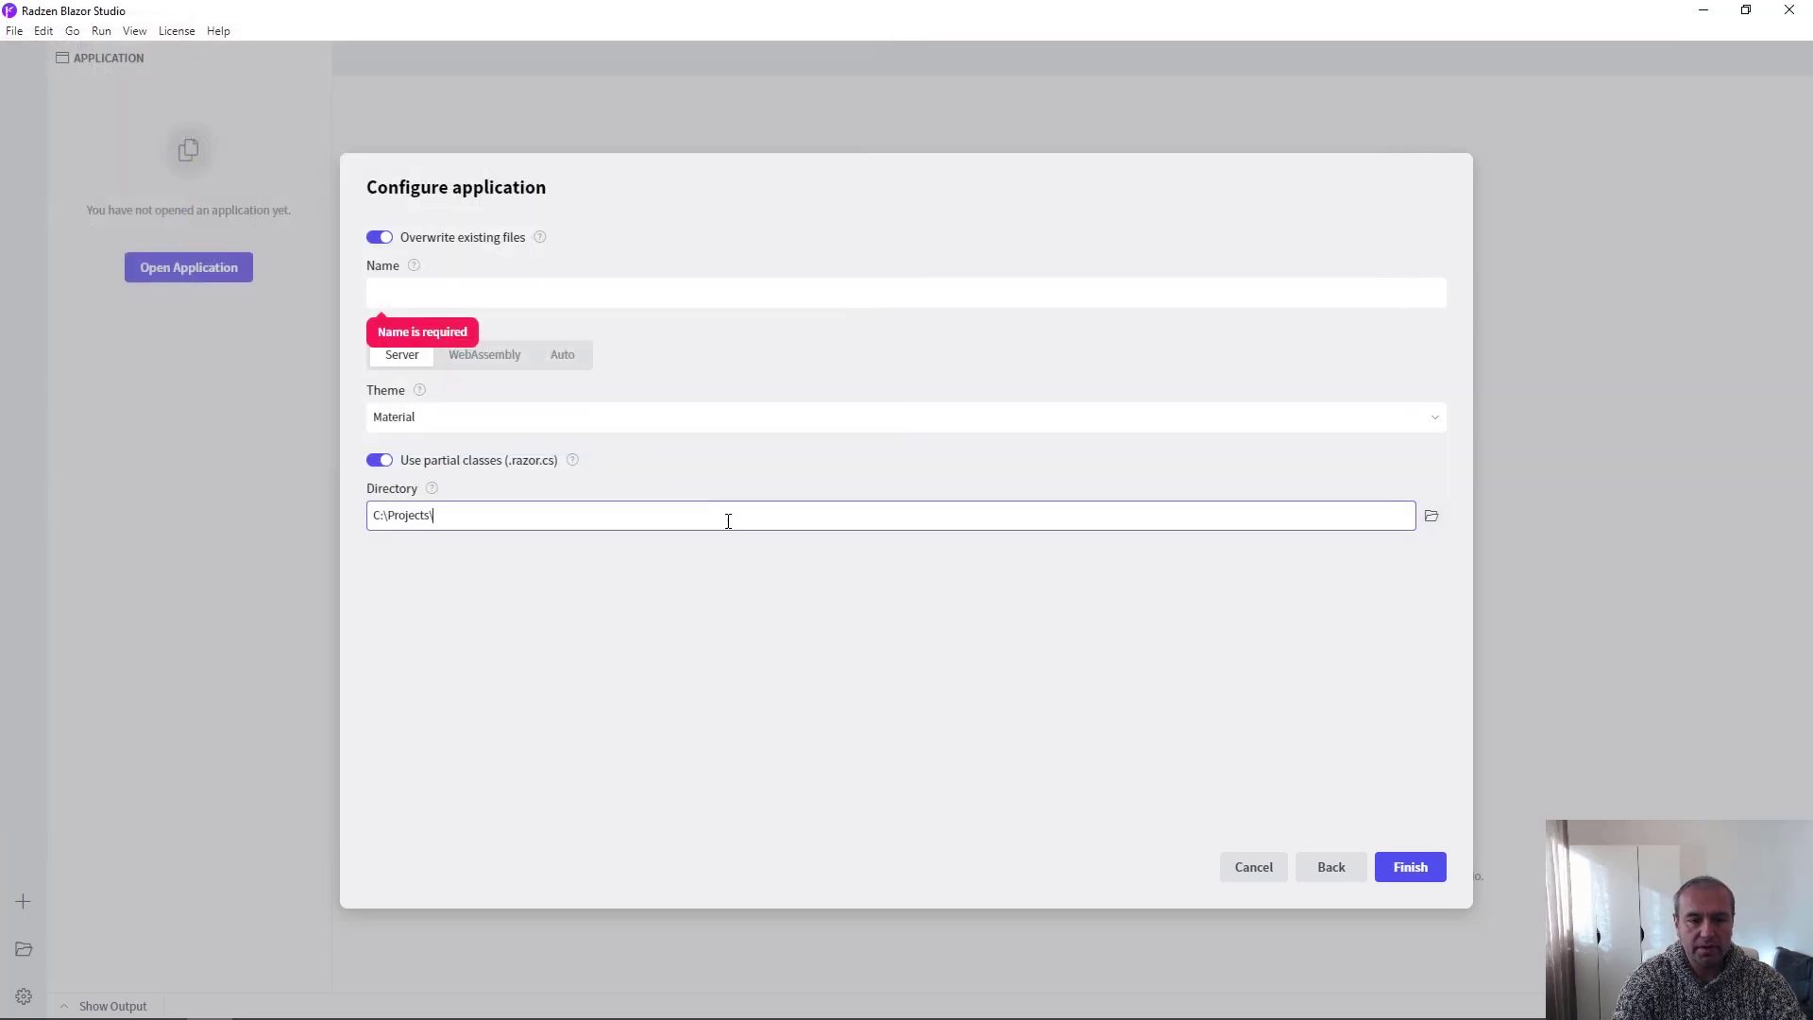
{"action": "type", "text": "\\MyA"}
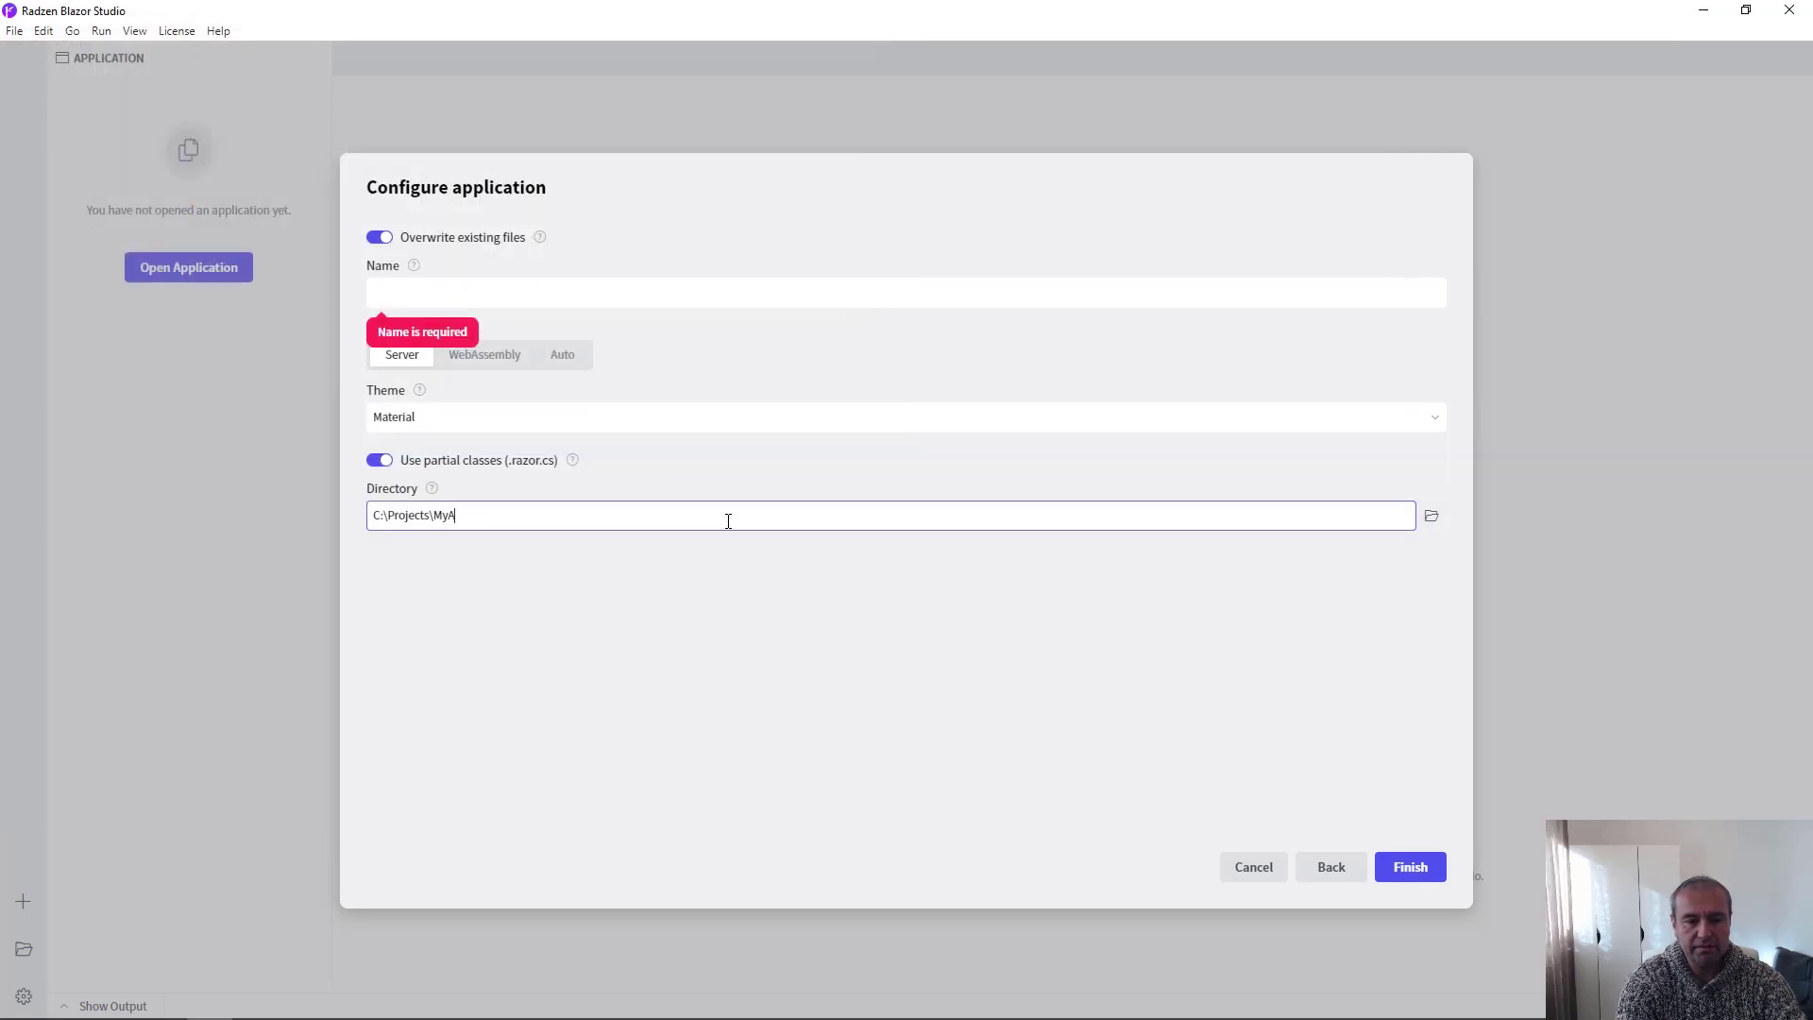
{"action": "type", "text": "pp"}
{"action": "type", "text": "SideBySide"}
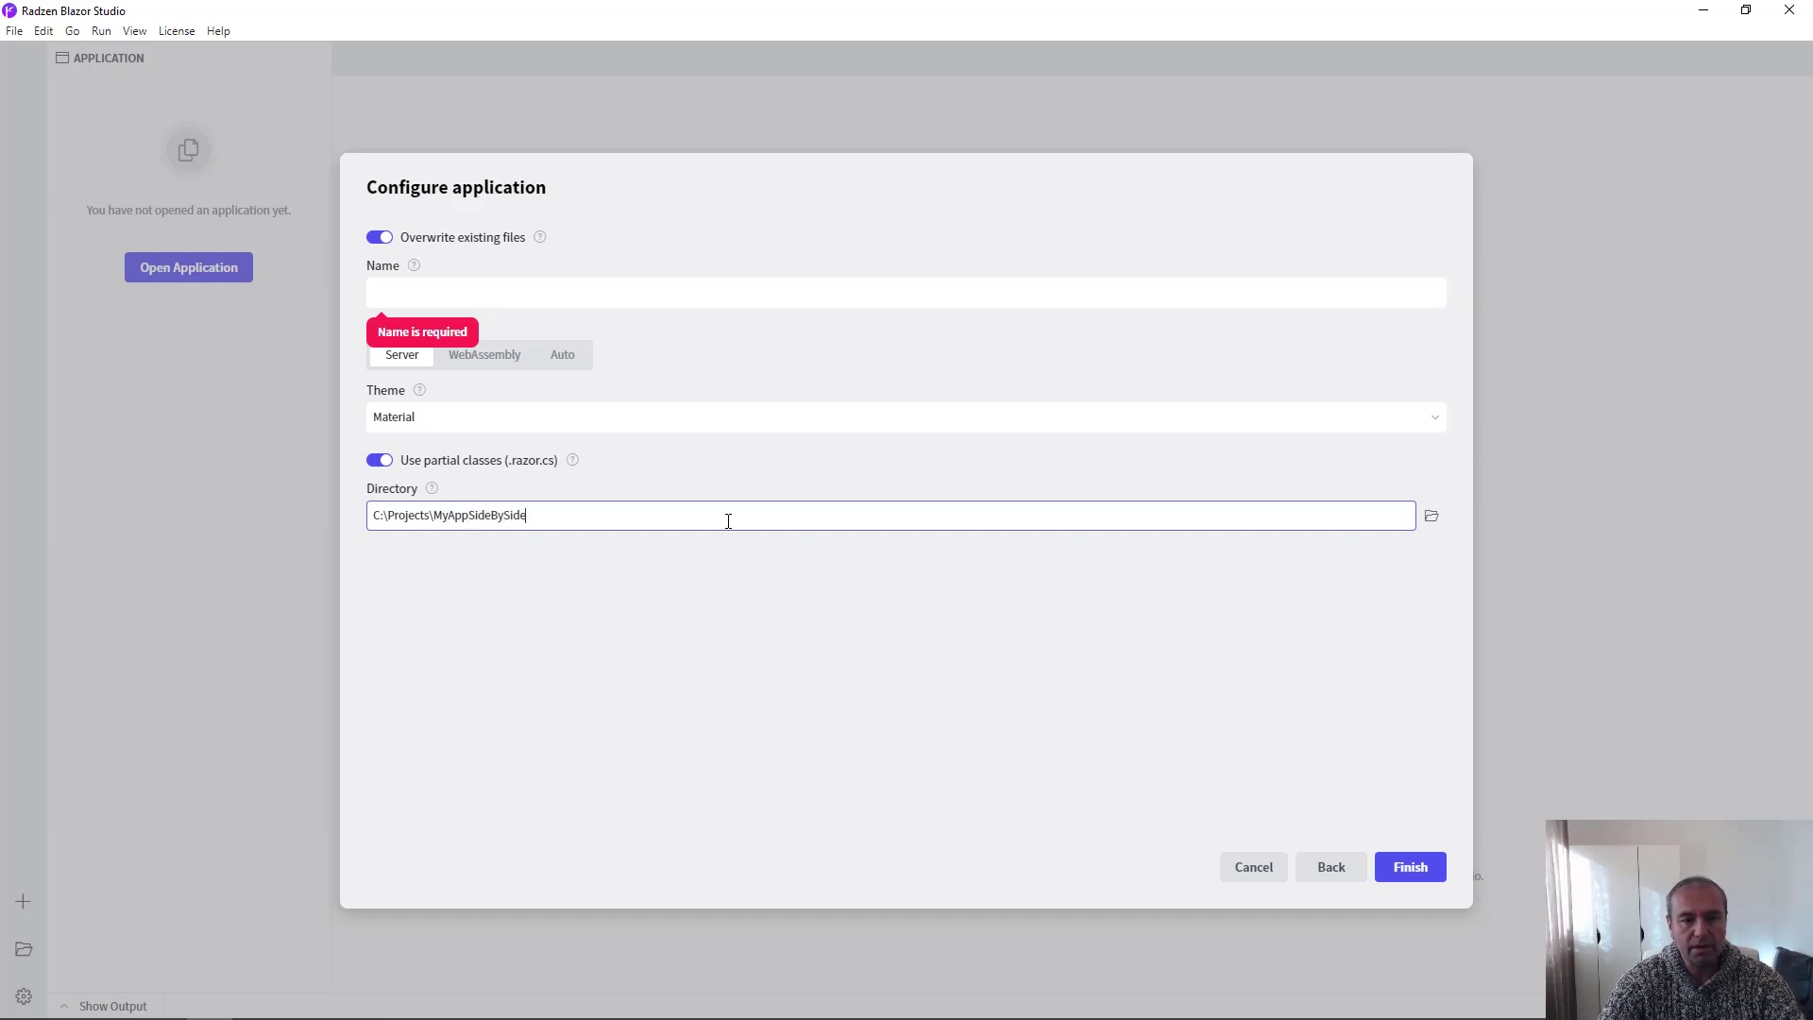
{"action": "key", "text": "ctrl+shift+Left"}
Name the app MyAppSideBySide, choose WebAssembly interactivity, and create it
{"action": "key", "text": "ctrl+c"}
{"action": "left_click", "coordinate": [691, 299]}
{"action": "key", "text": "ctrl+v"}
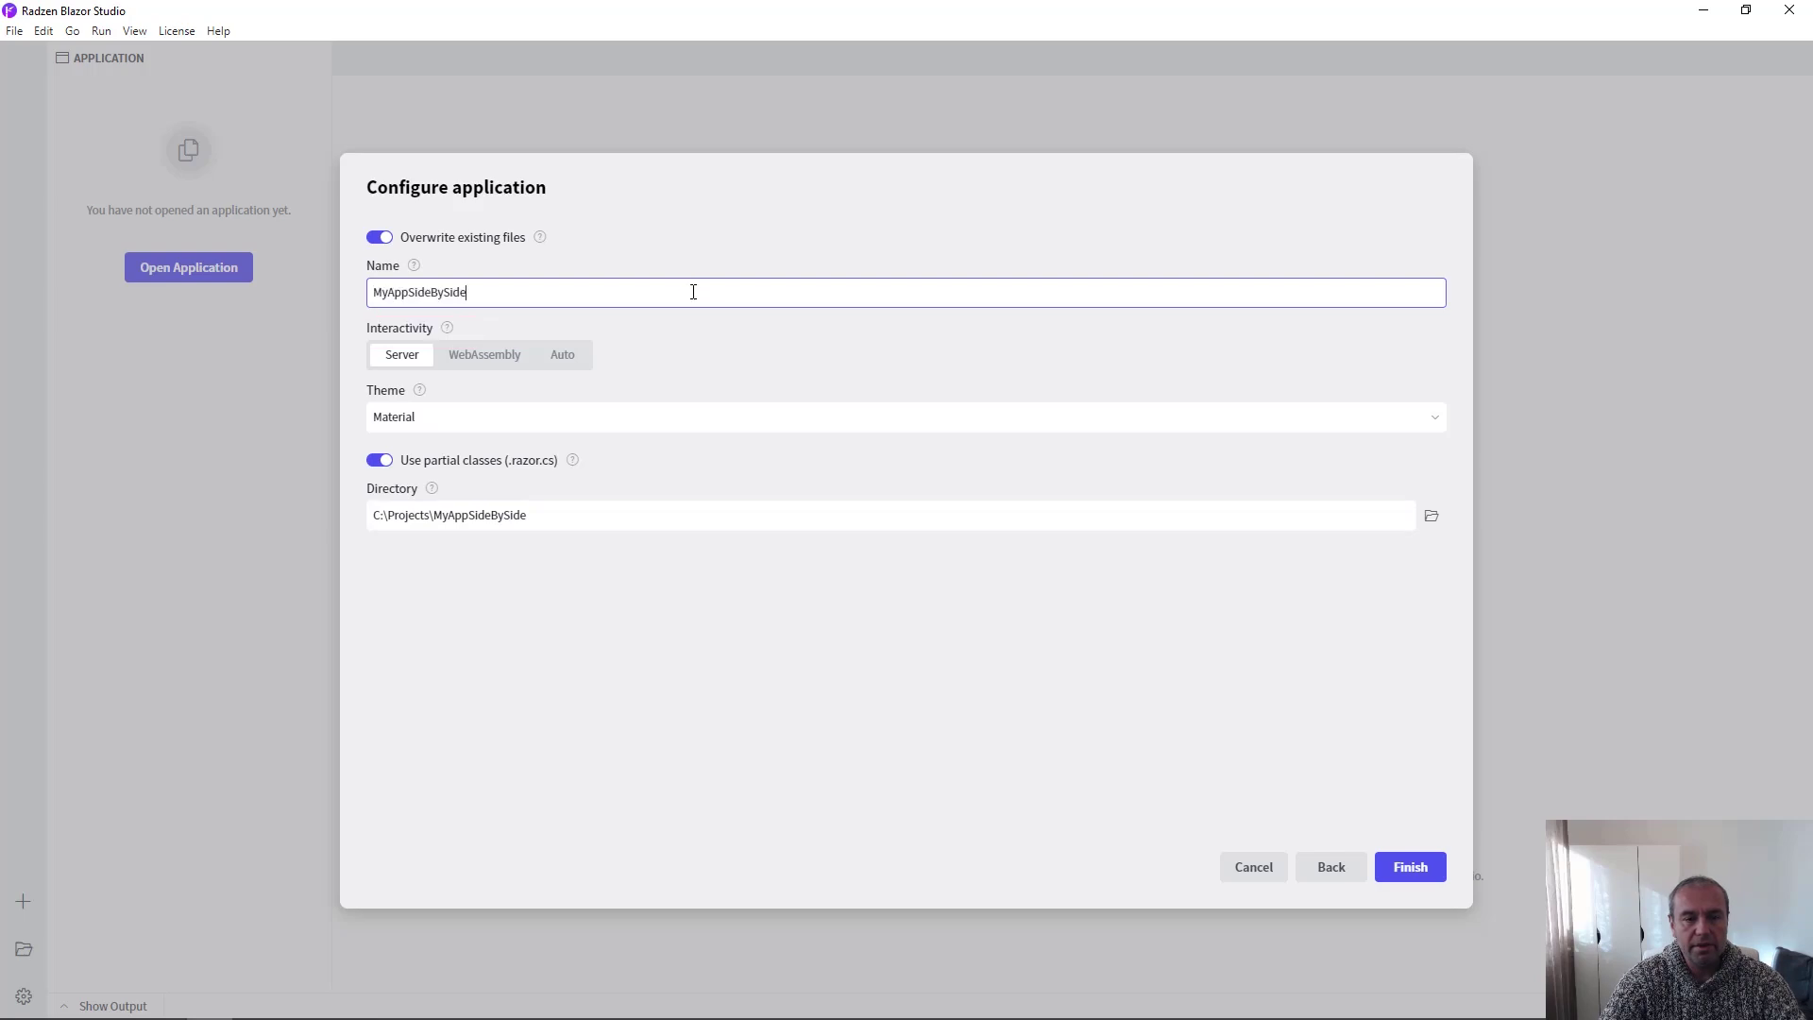
{"action": "left_click", "coordinate": [718, 726]}
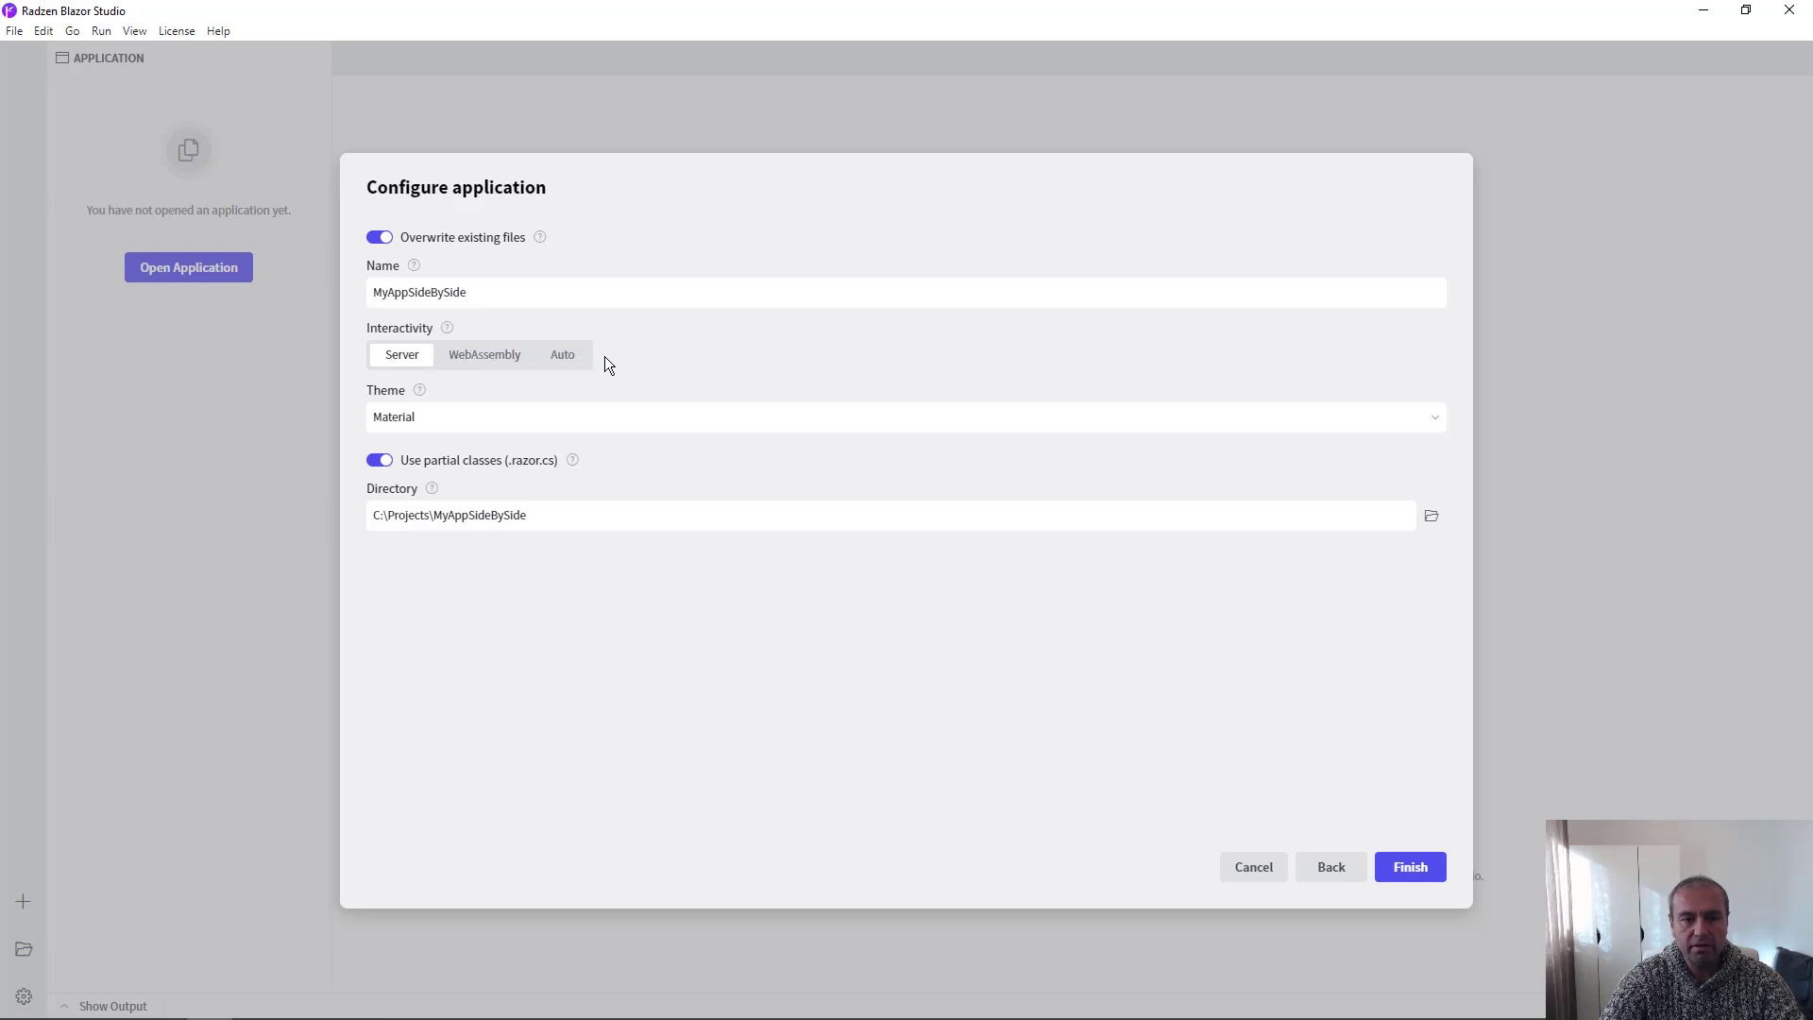
{"action": "left_click", "coordinate": [485, 357]}
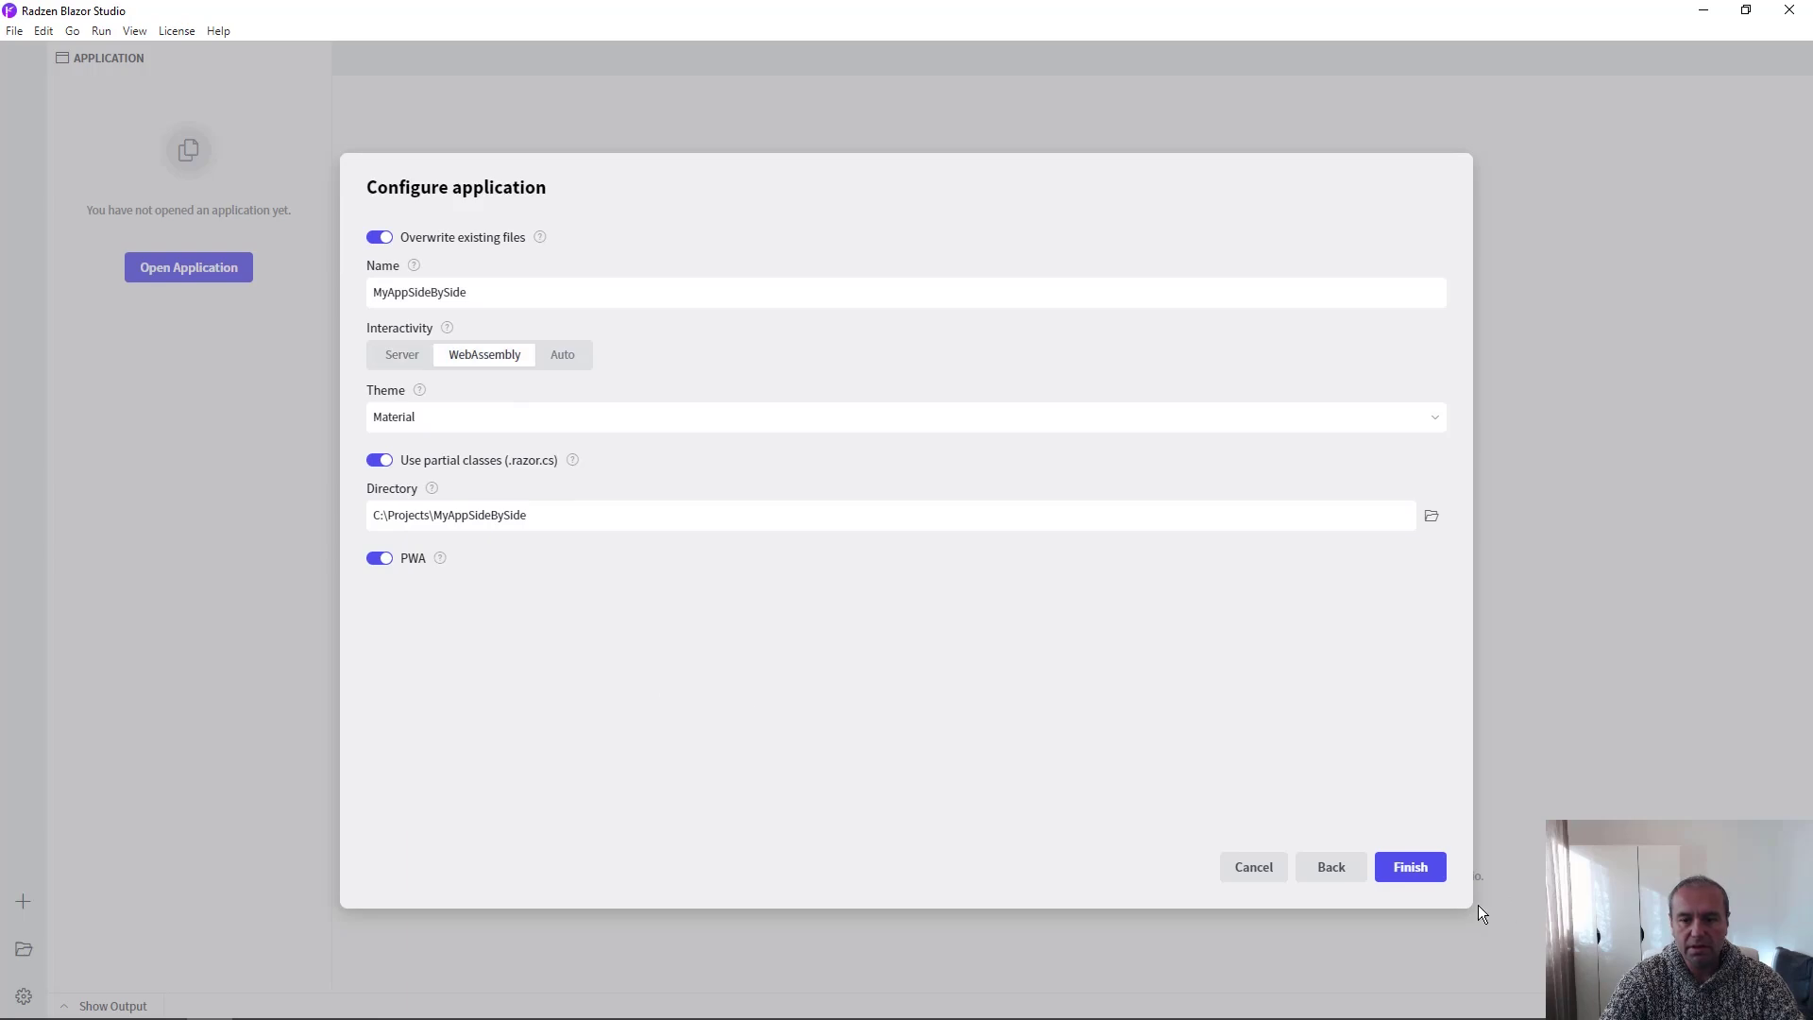
{"action": "left_click", "coordinate": [1410, 865]}
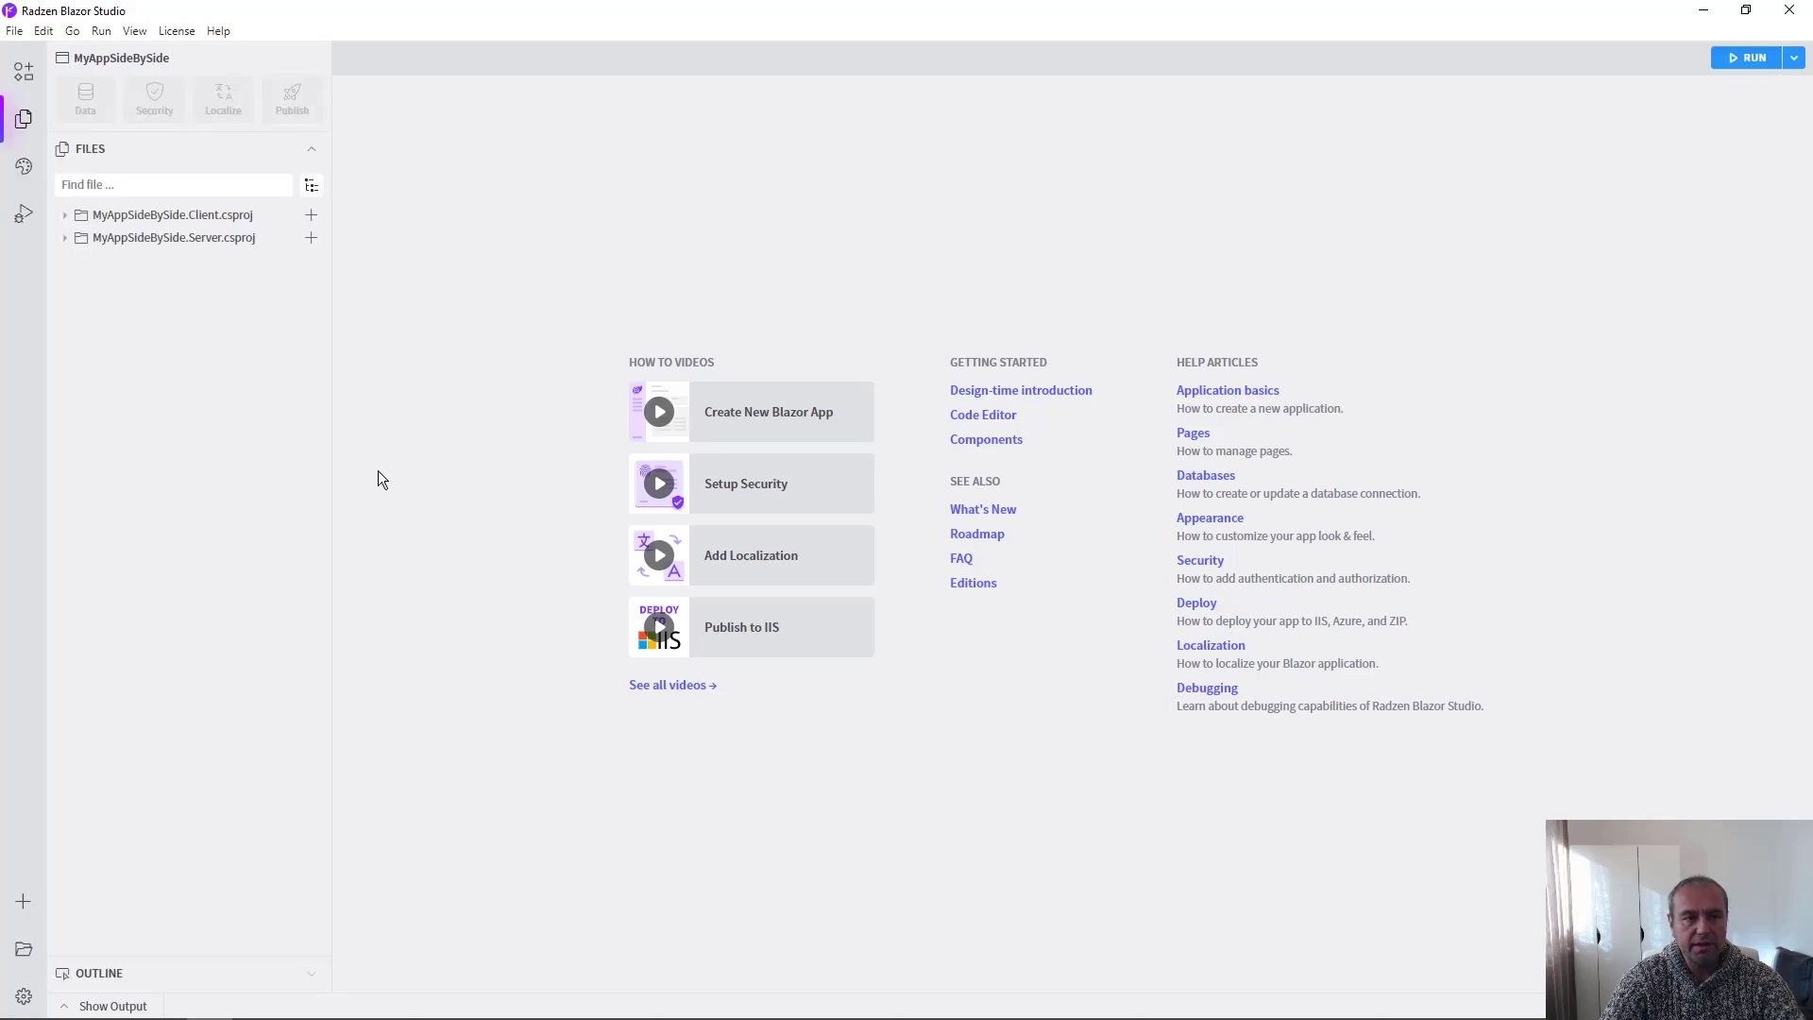
Expand the Server and Client projects and the Client Pages folder, then open Index.razor
{"action": "left_click", "coordinate": [64, 236]}
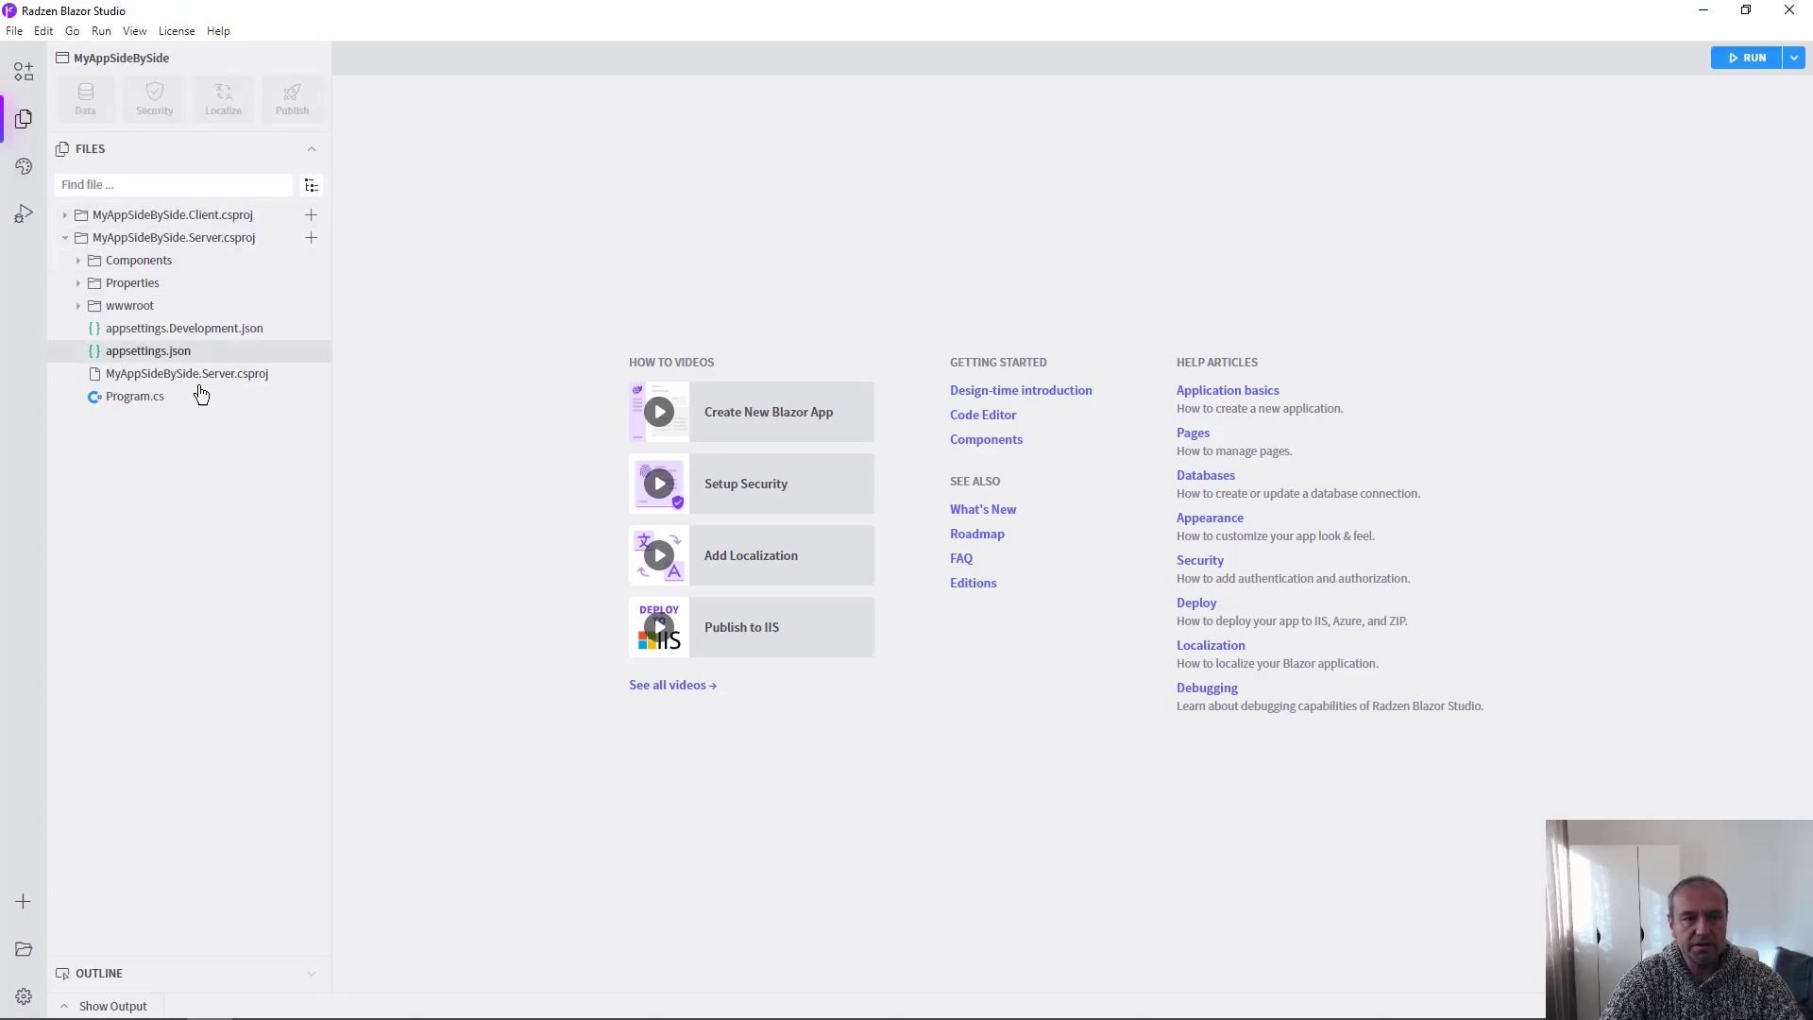
{"action": "left_click", "coordinate": [66, 215]}
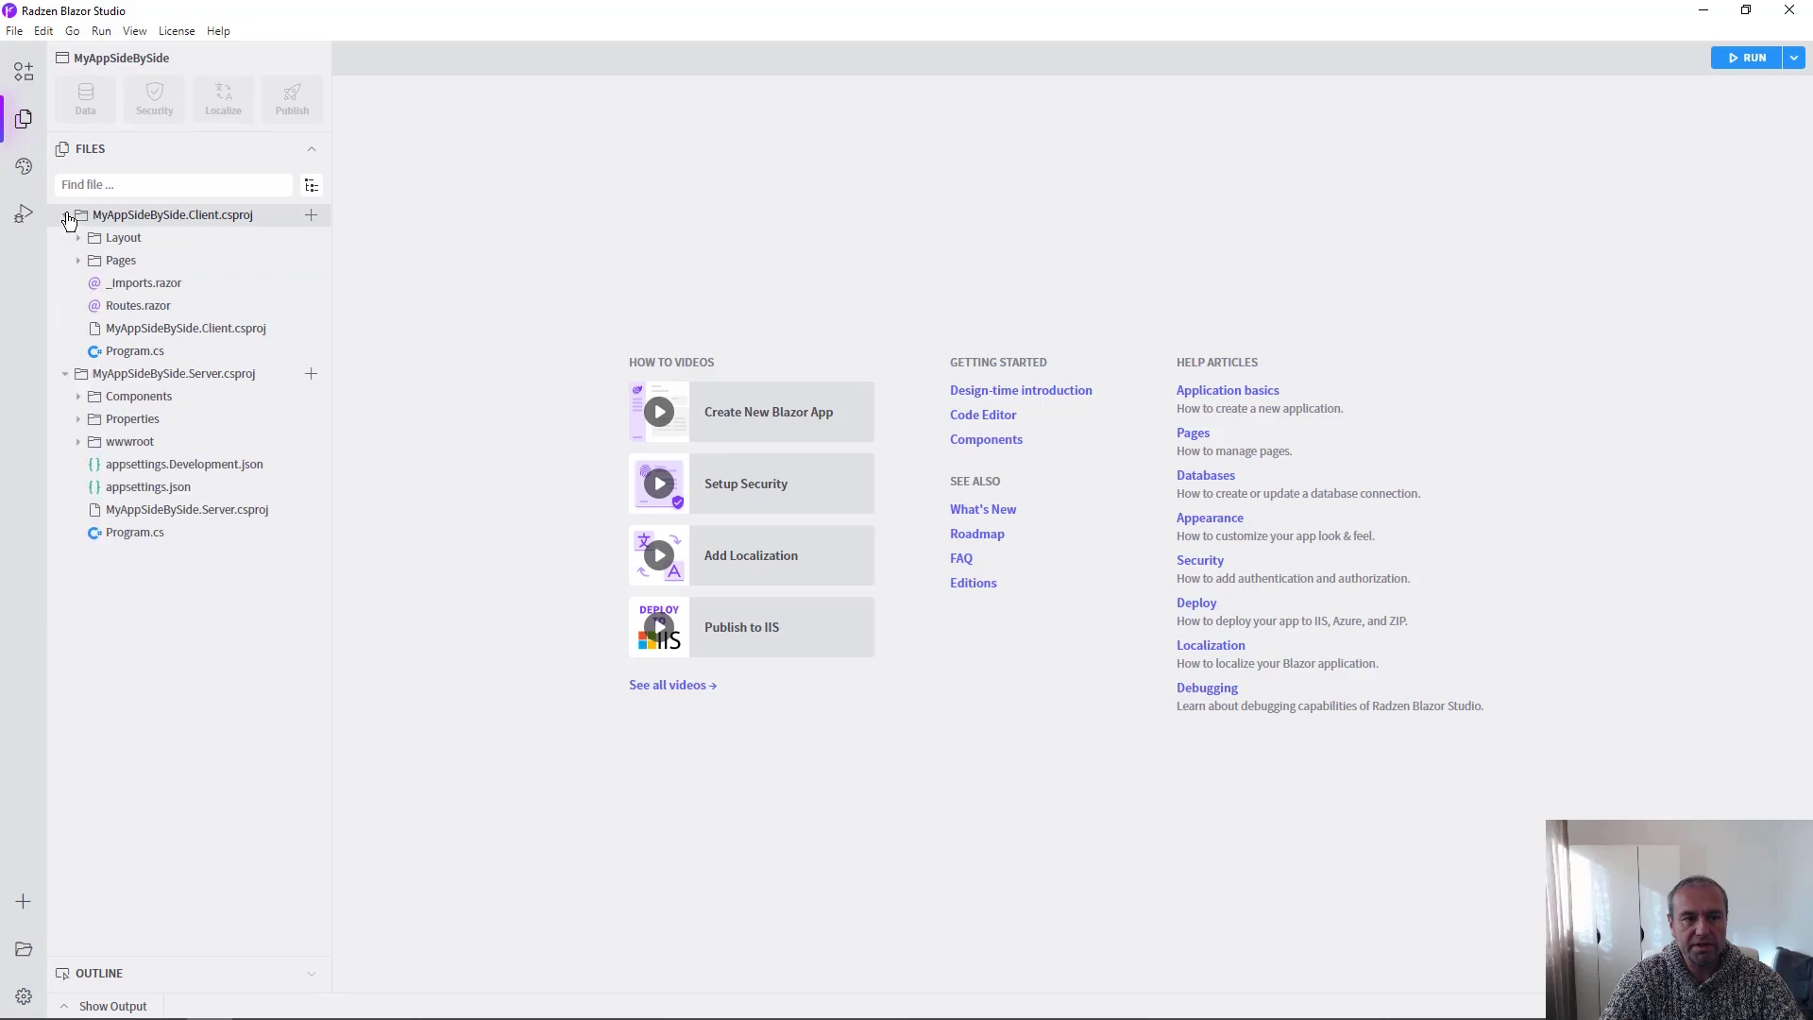
{"action": "left_click", "coordinate": [79, 261]}
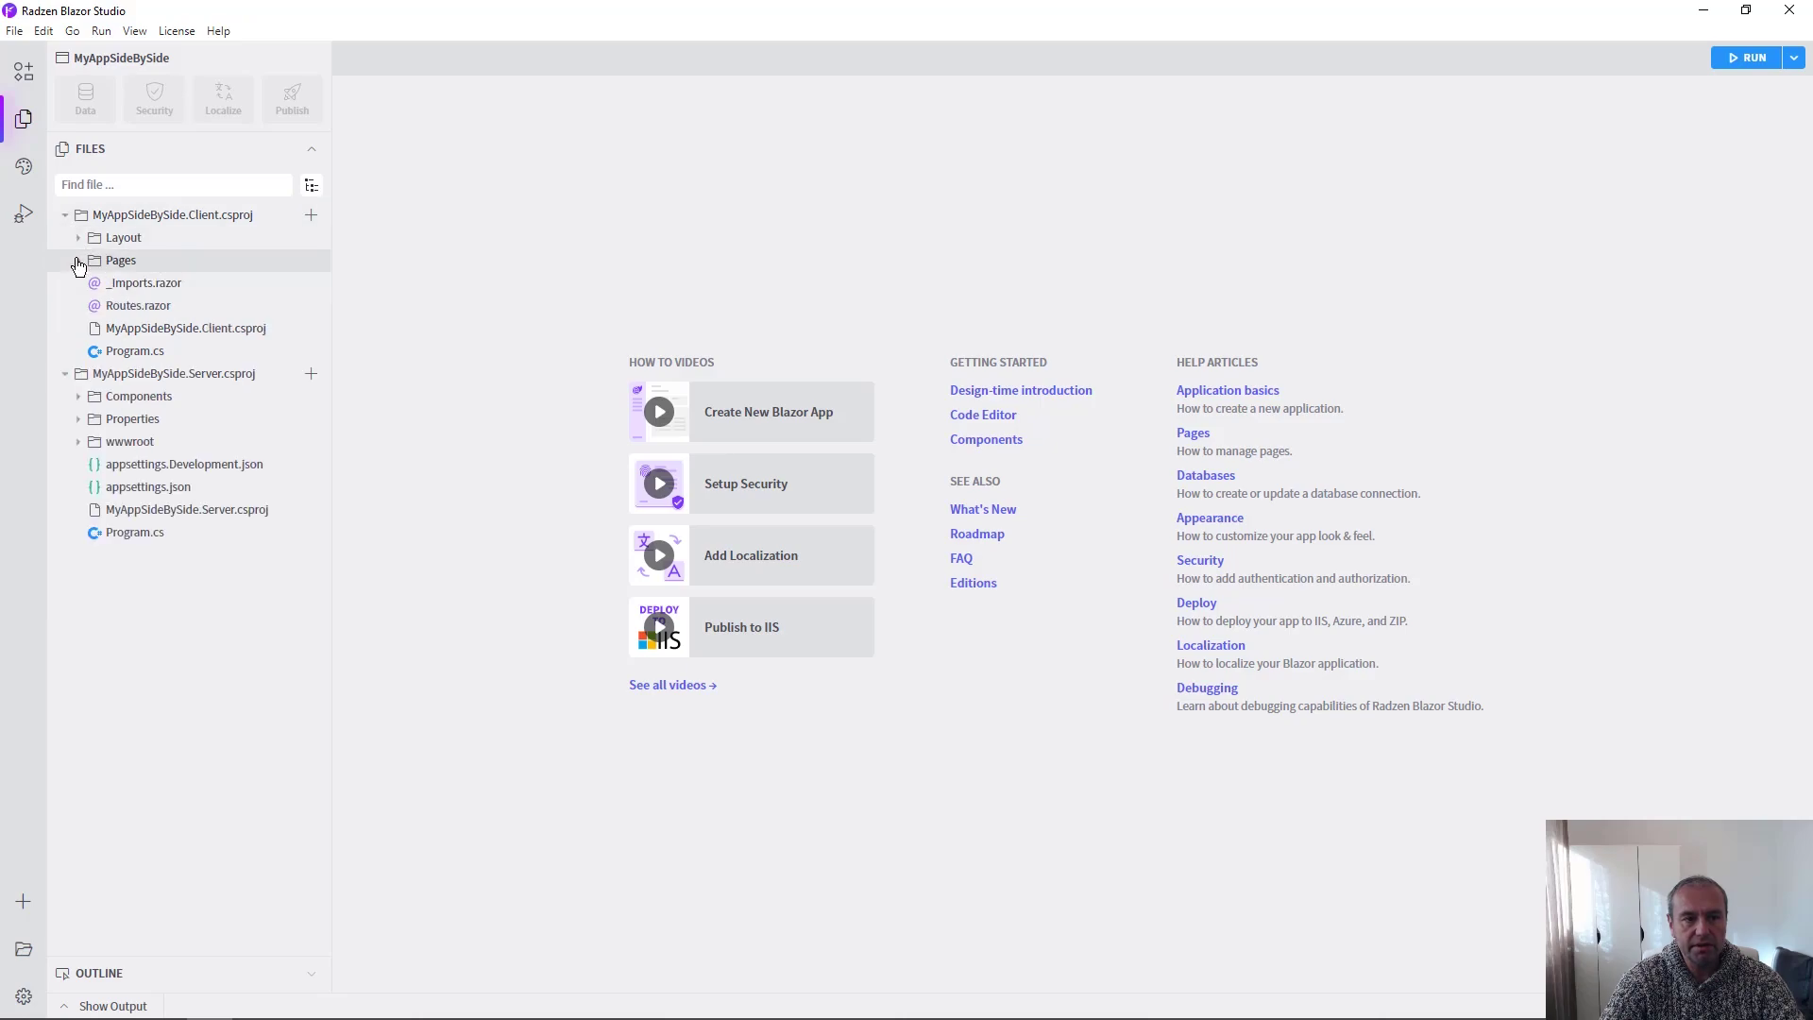
{"action": "left_click", "coordinate": [141, 284]}
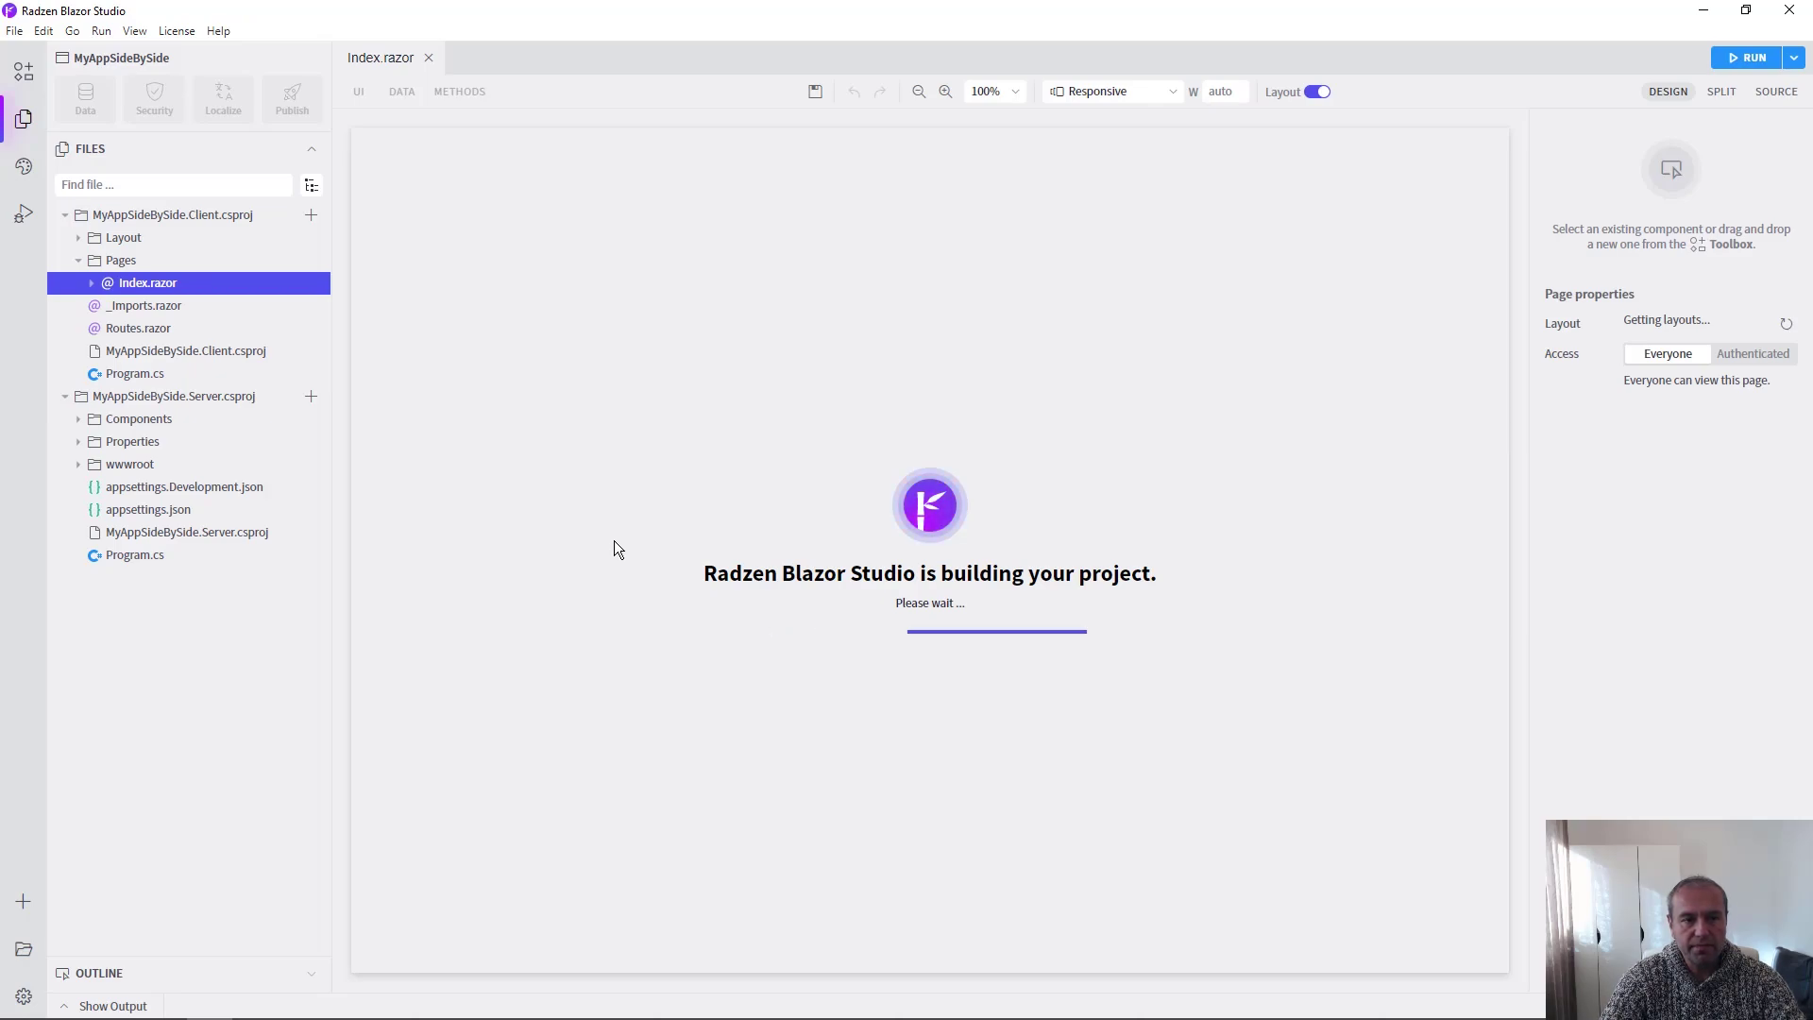
Reveal Index.razor in File Explorer and launch MyAppSideBySide.sln from the project folder
{"action": "right_click", "coordinate": [187, 288]}
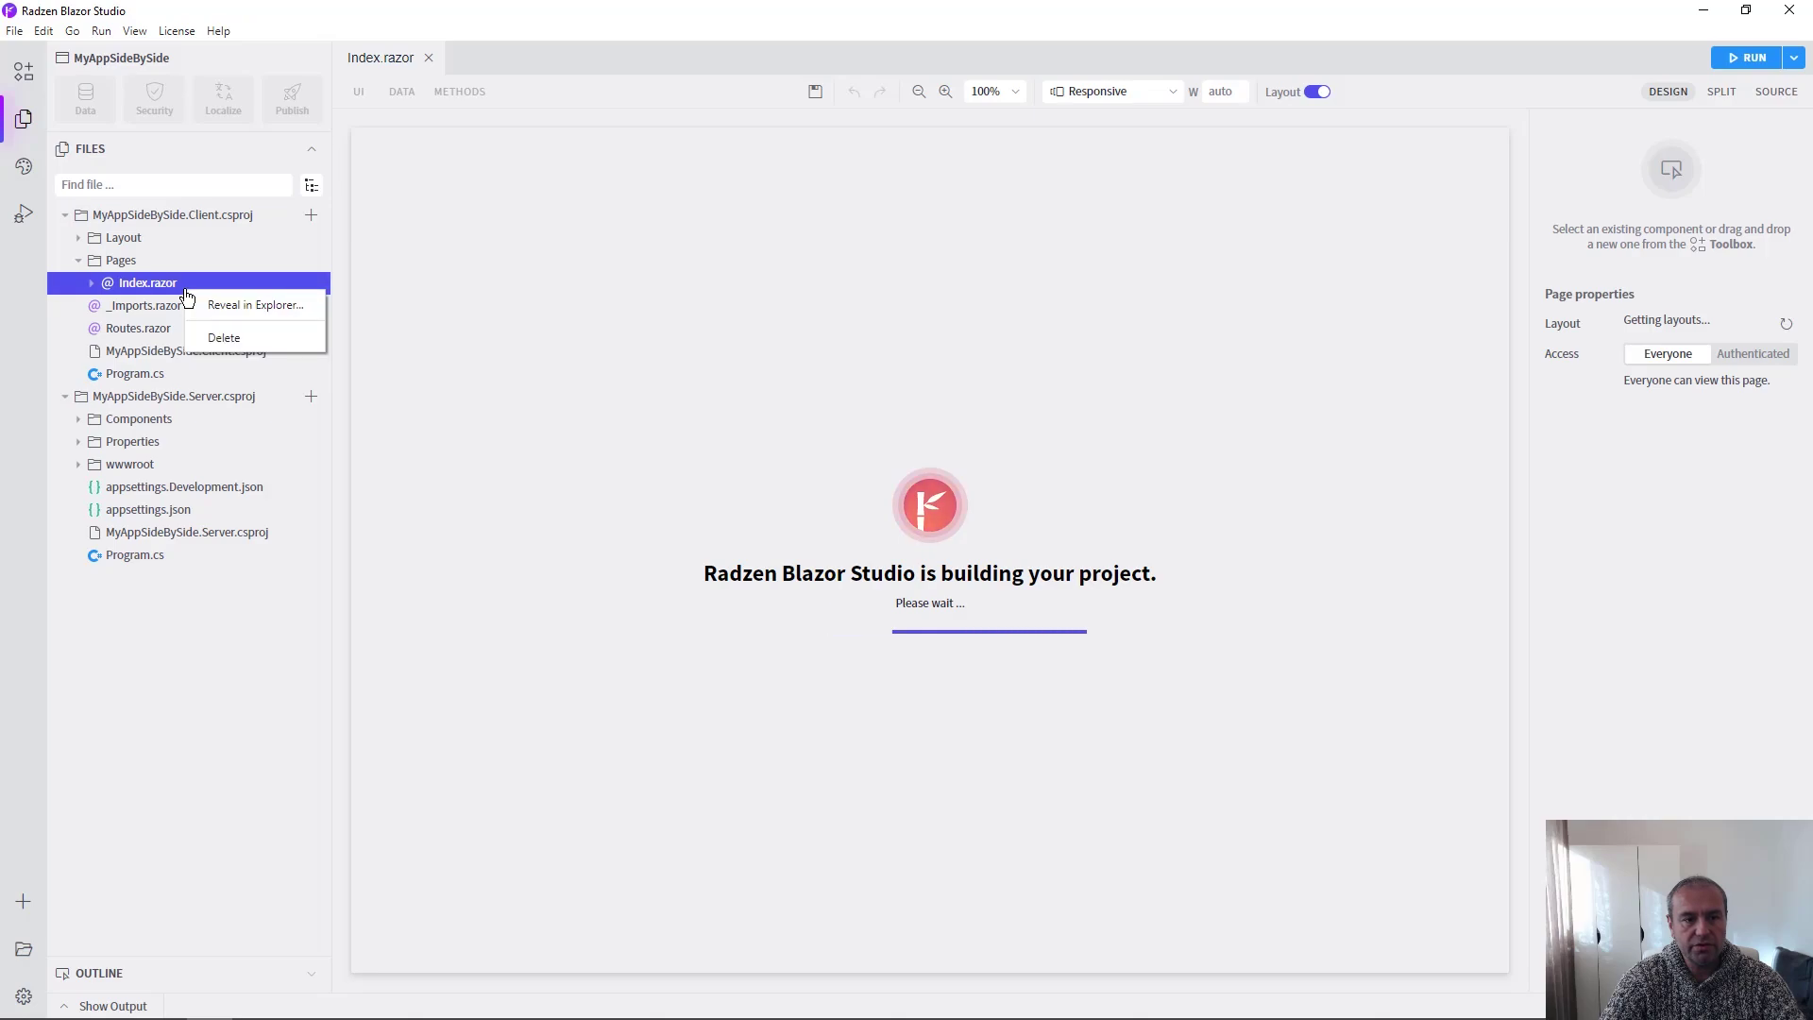
{"action": "left_click", "coordinate": [201, 298]}
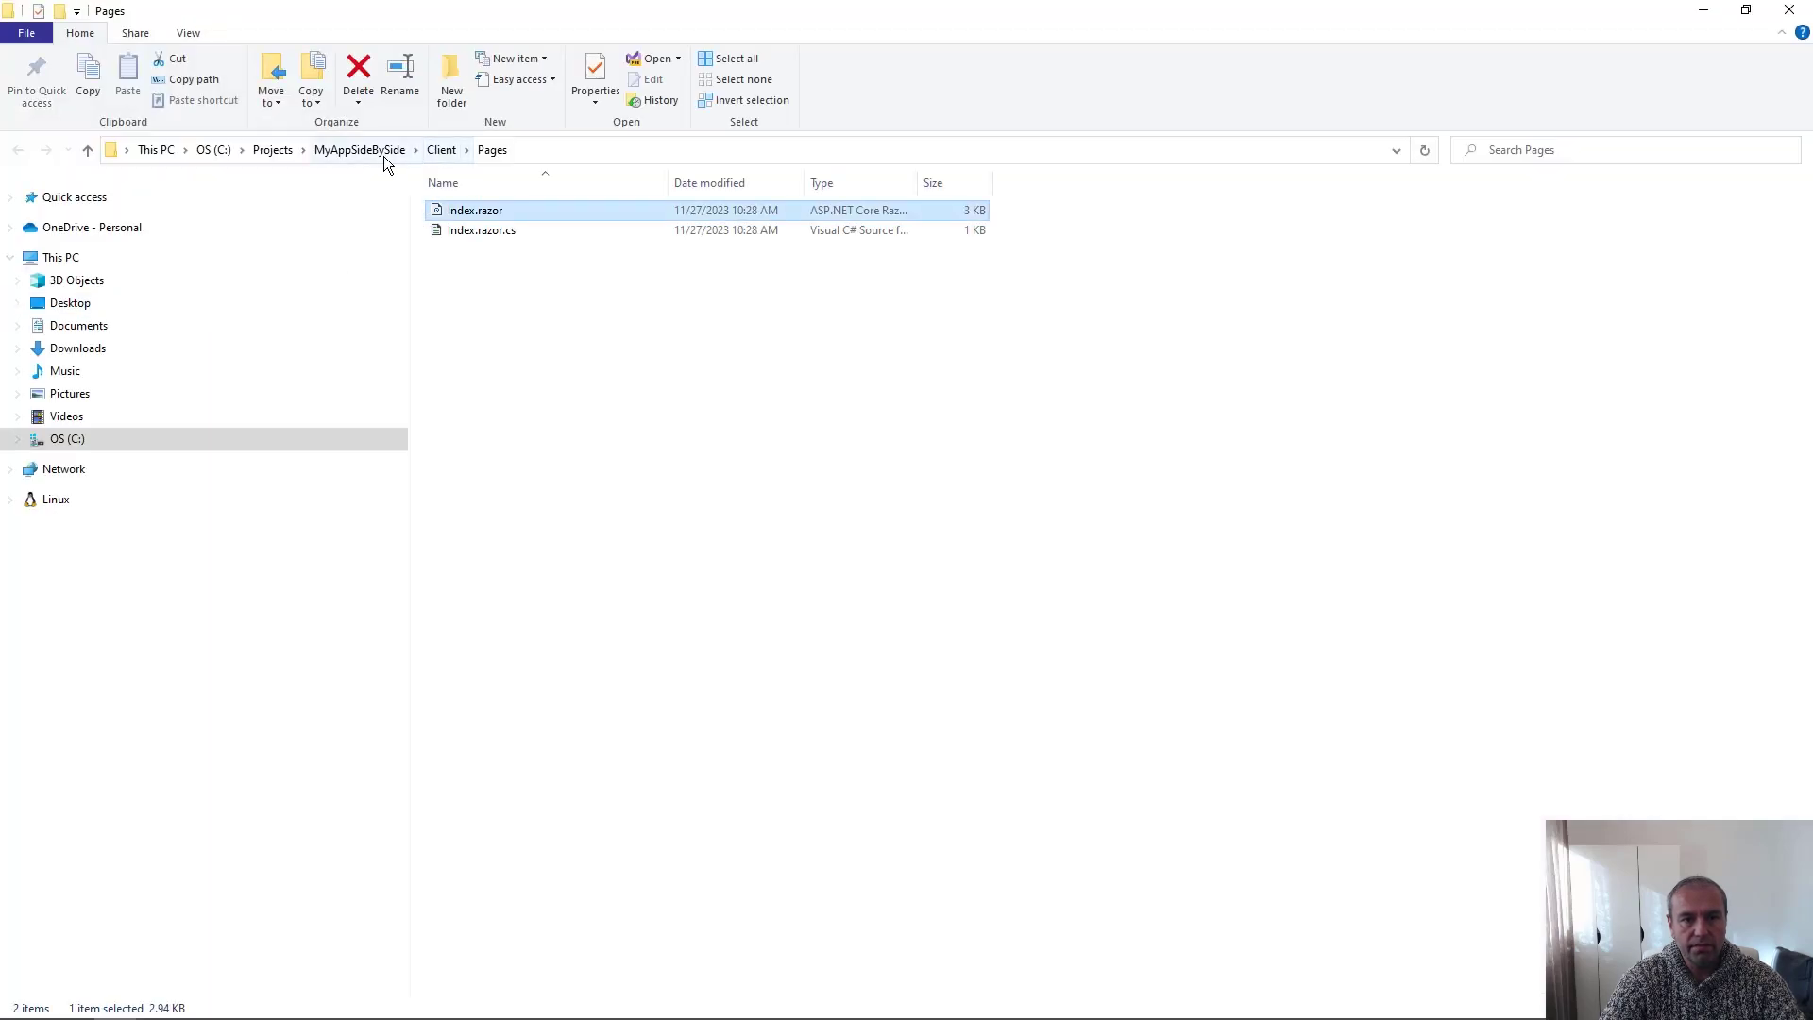
{"action": "left_click", "coordinate": [371, 153]}
{"action": "double_click", "coordinate": [493, 248]}
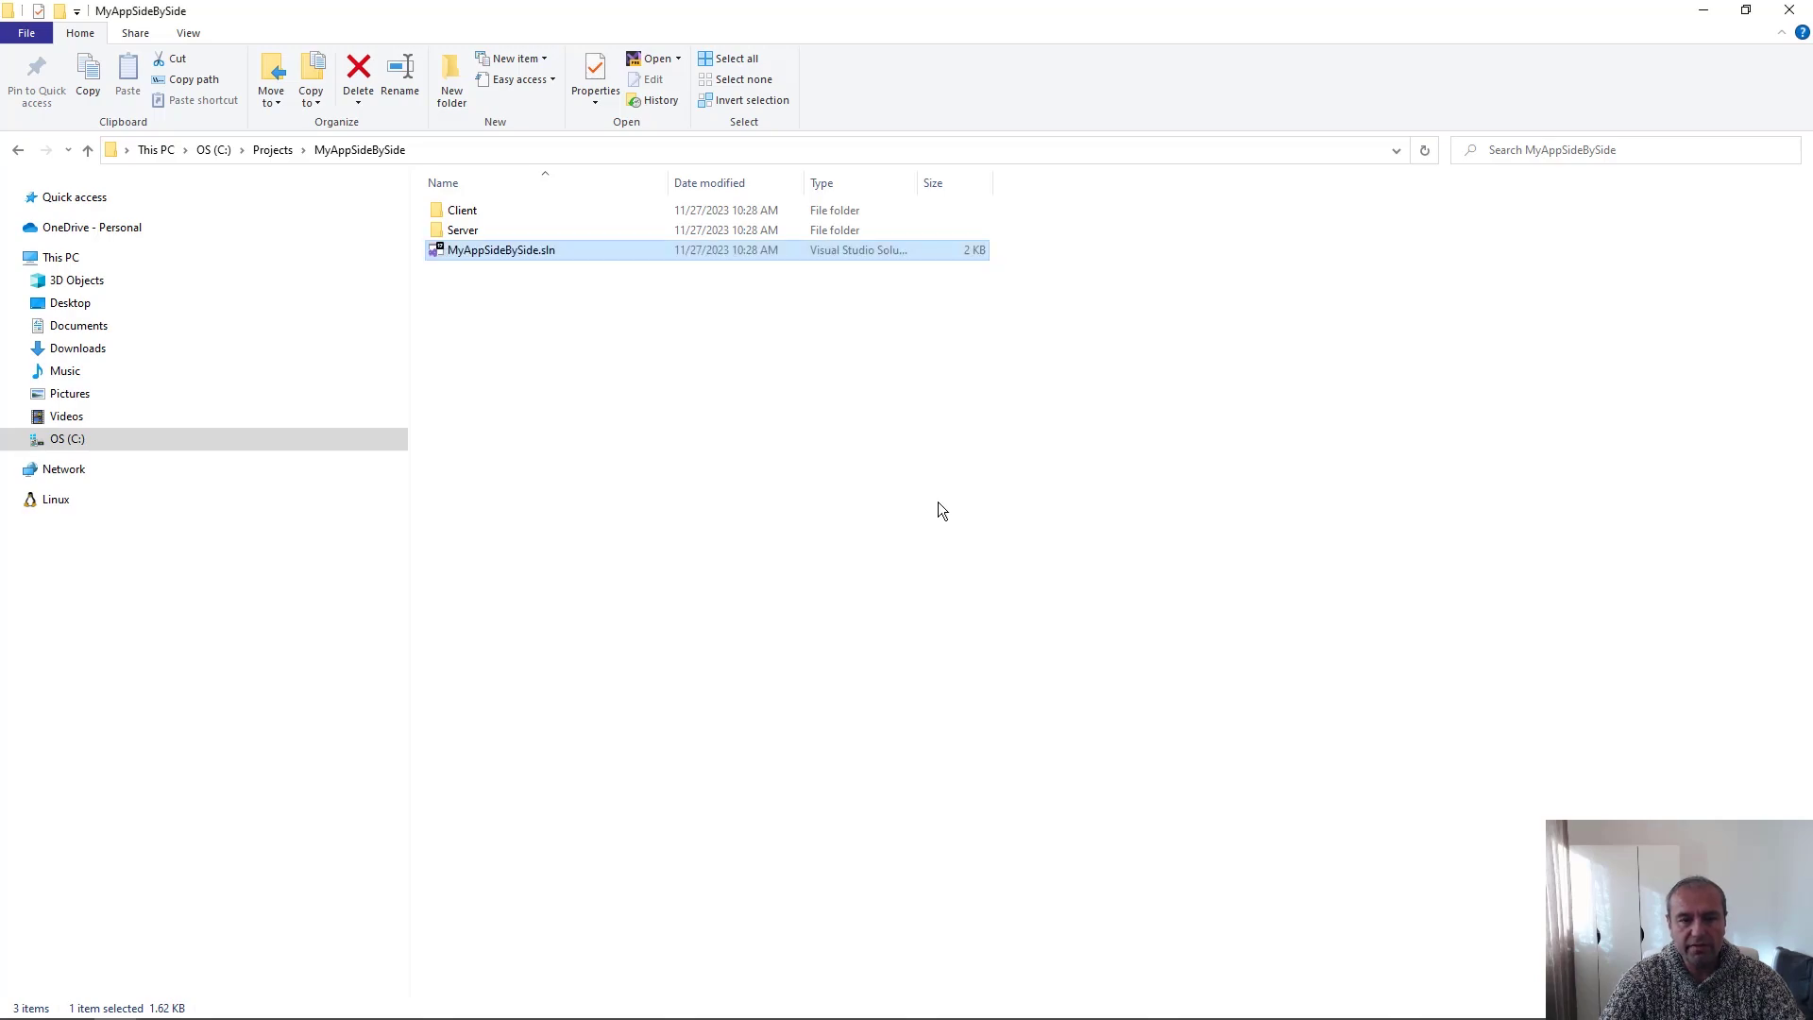
Back in Radzen Blazor Studio, open the Index.razor.cs code-behind, then return to Visual Studio
{"action": "key", "text": "alt+Tab"}
{"action": "key", "text": "Left"}
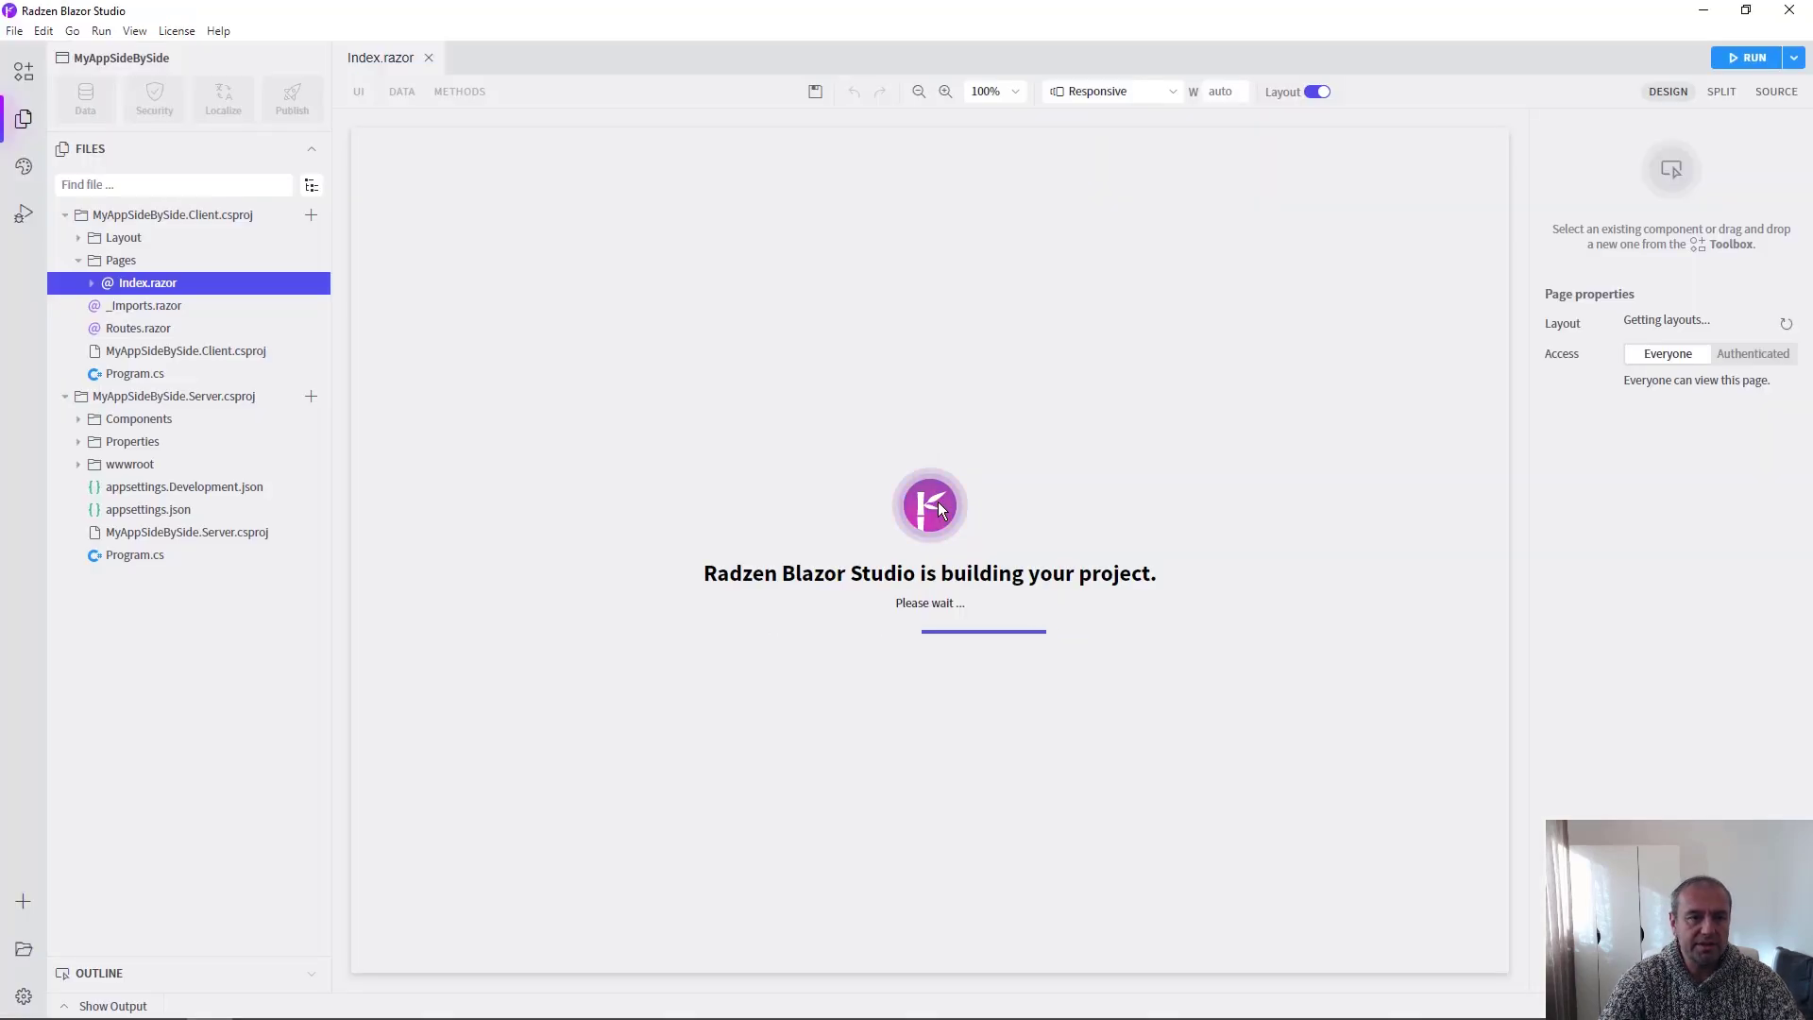
{"action": "left_click", "coordinate": [90, 283]}
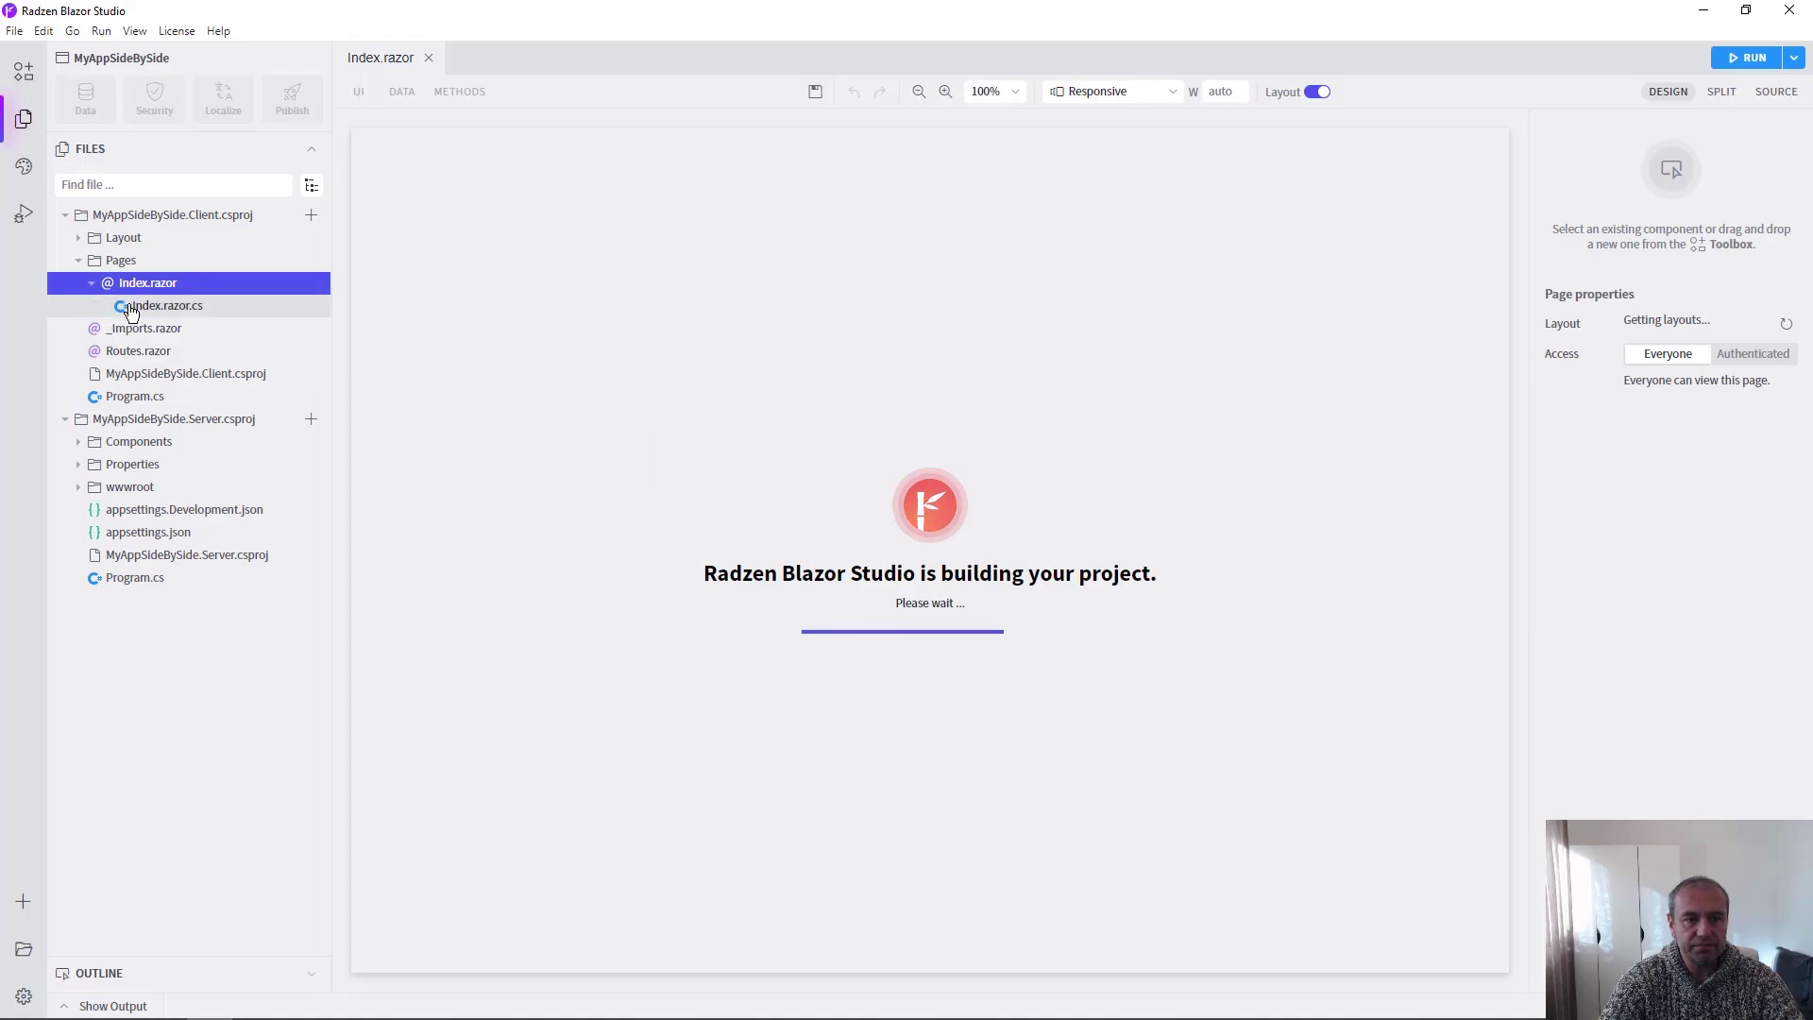
{"action": "left_click", "coordinate": [131, 306]}
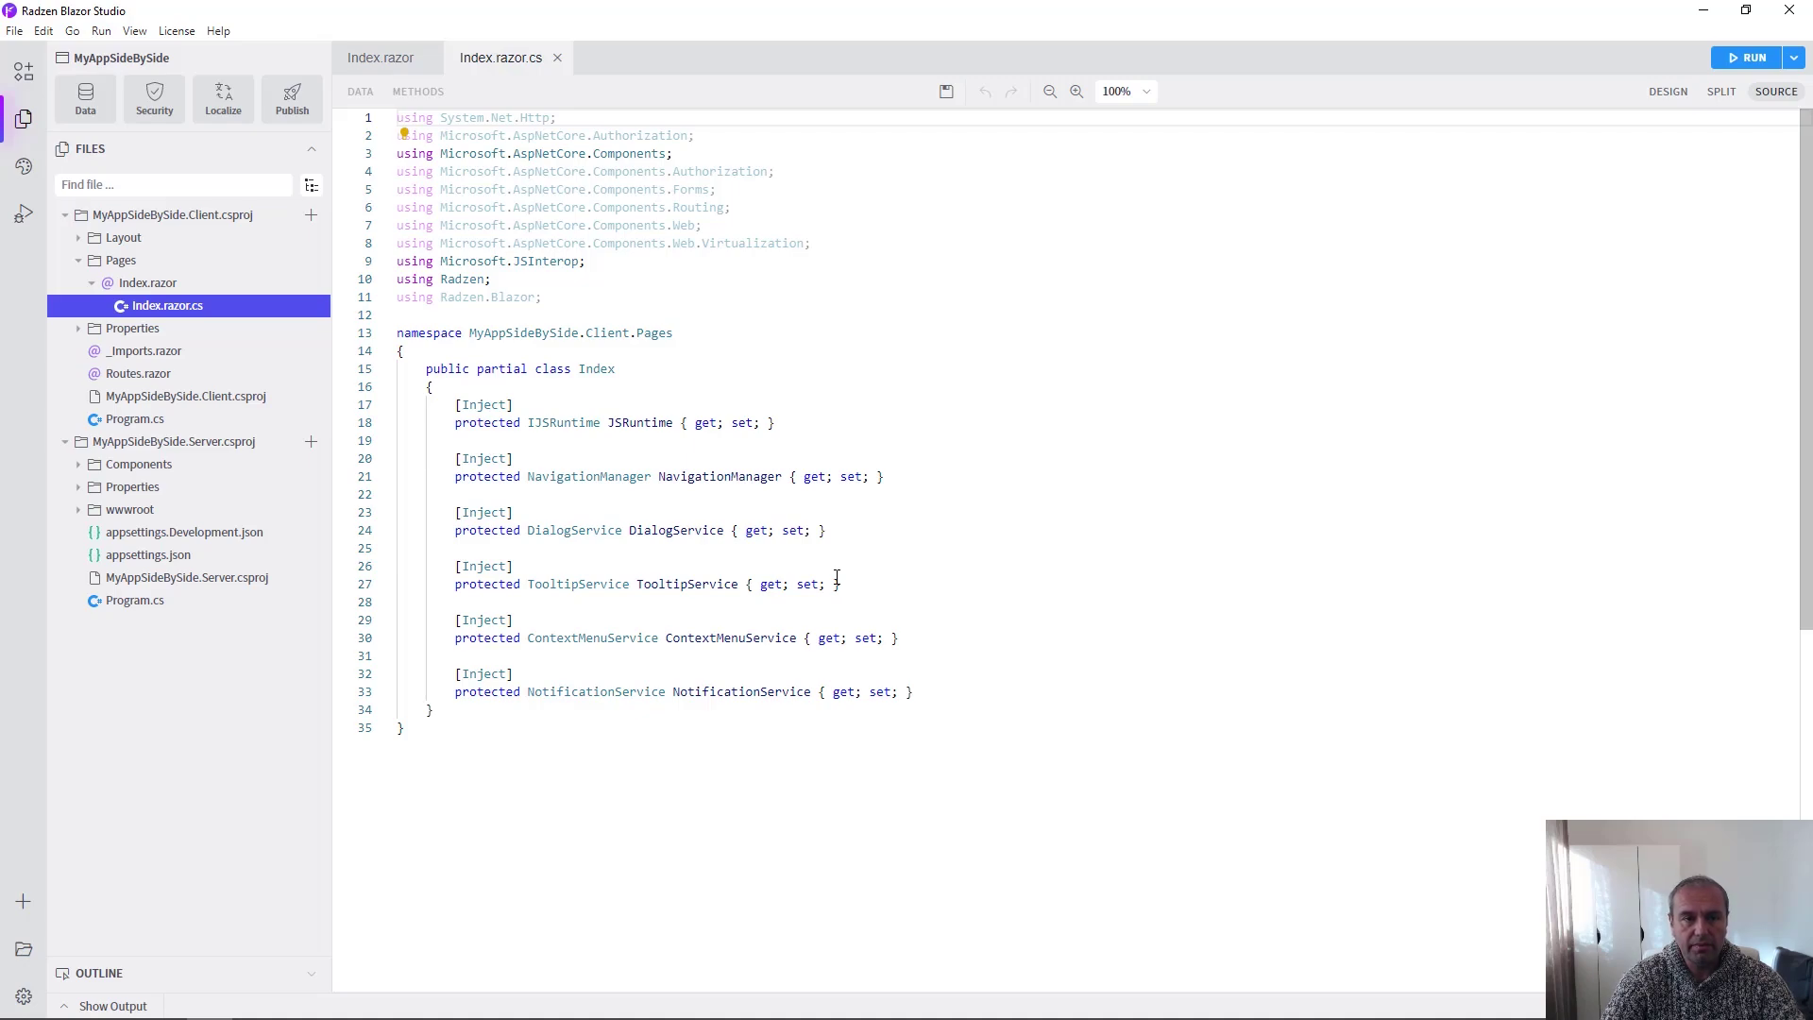
{"action": "key", "text": "alt+Tab"}
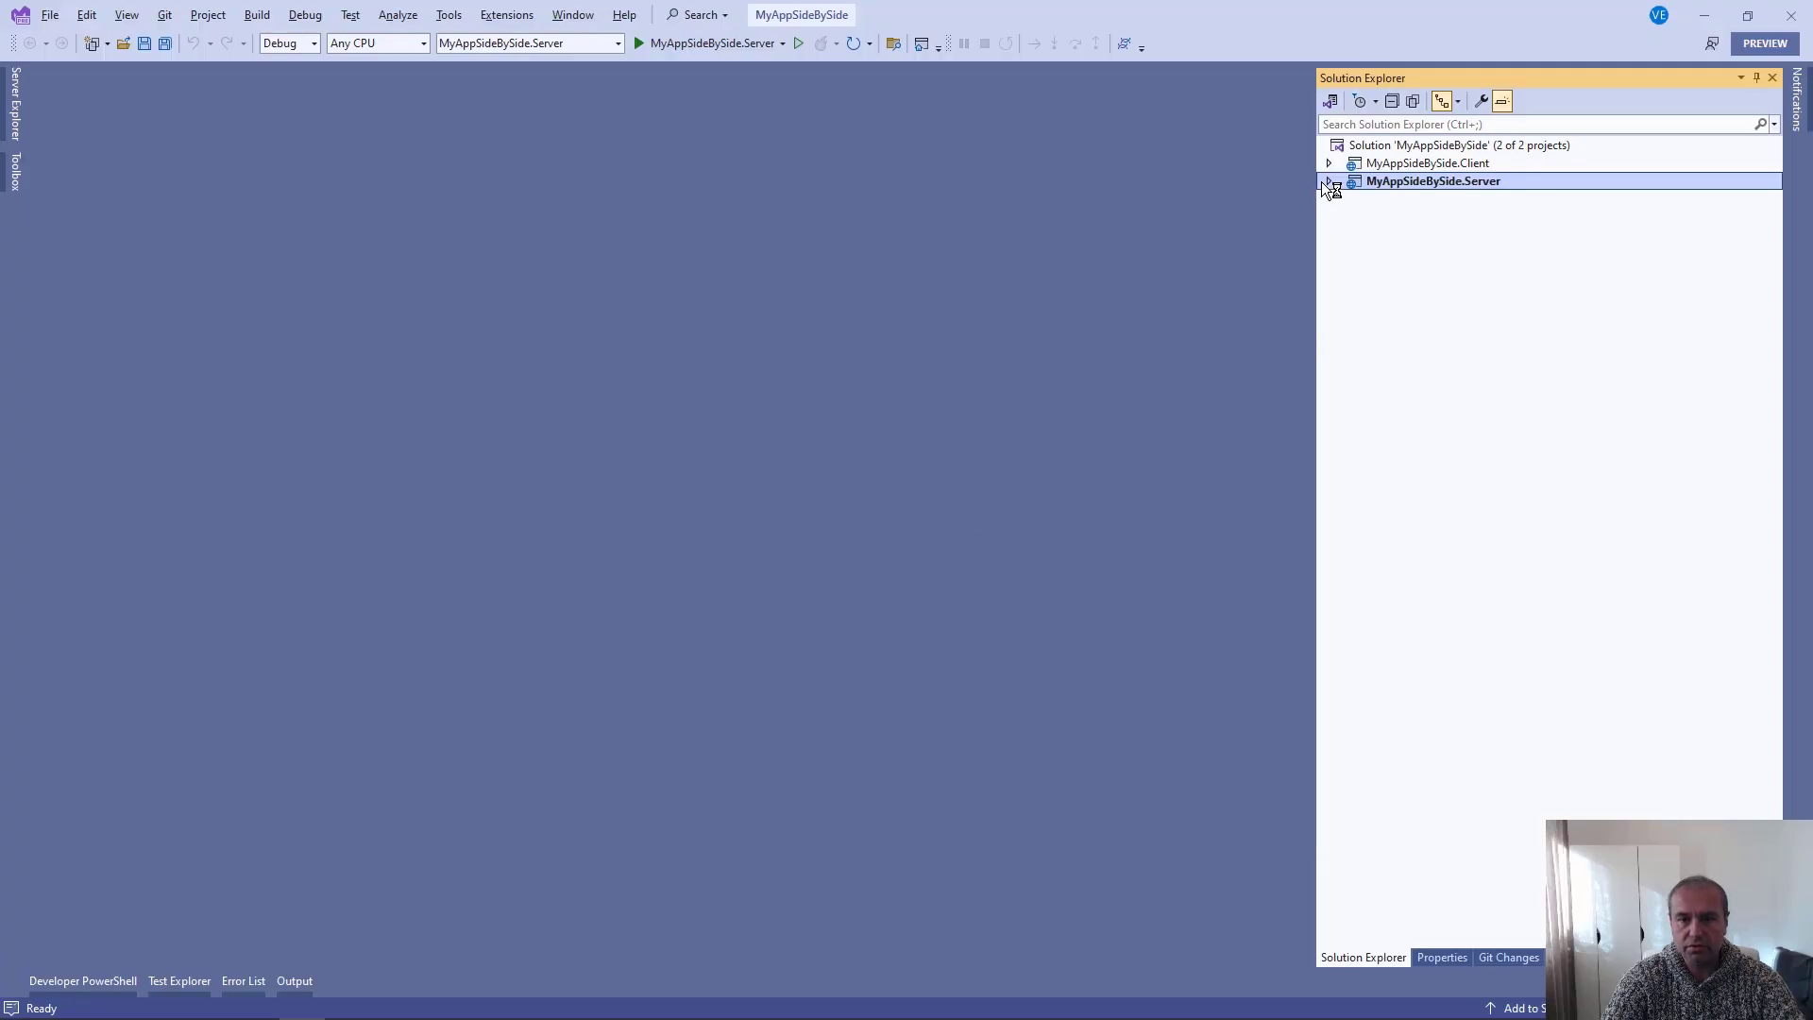
Open the Client project's Pages/Index.razor in Visual Studio's code editor
{"action": "left_click", "coordinate": [1328, 181]}
{"action": "left_click", "coordinate": [1330, 162]}
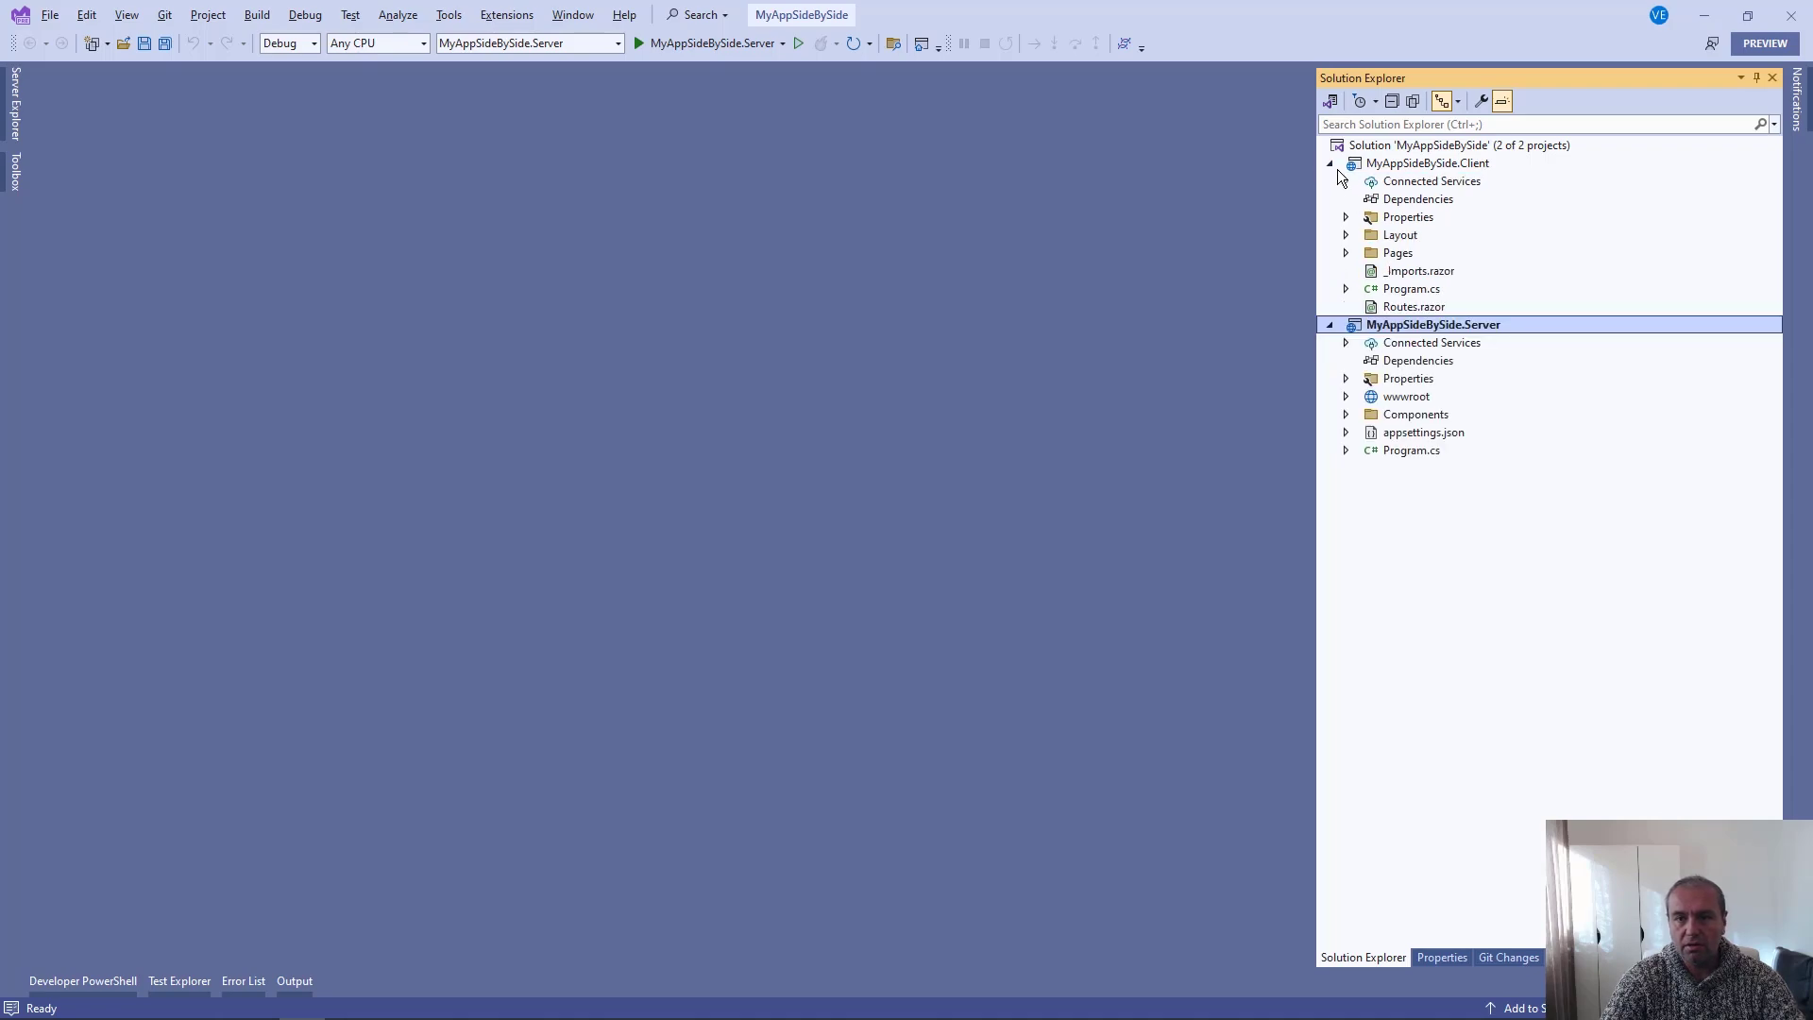
{"action": "left_click", "coordinate": [1346, 254]}
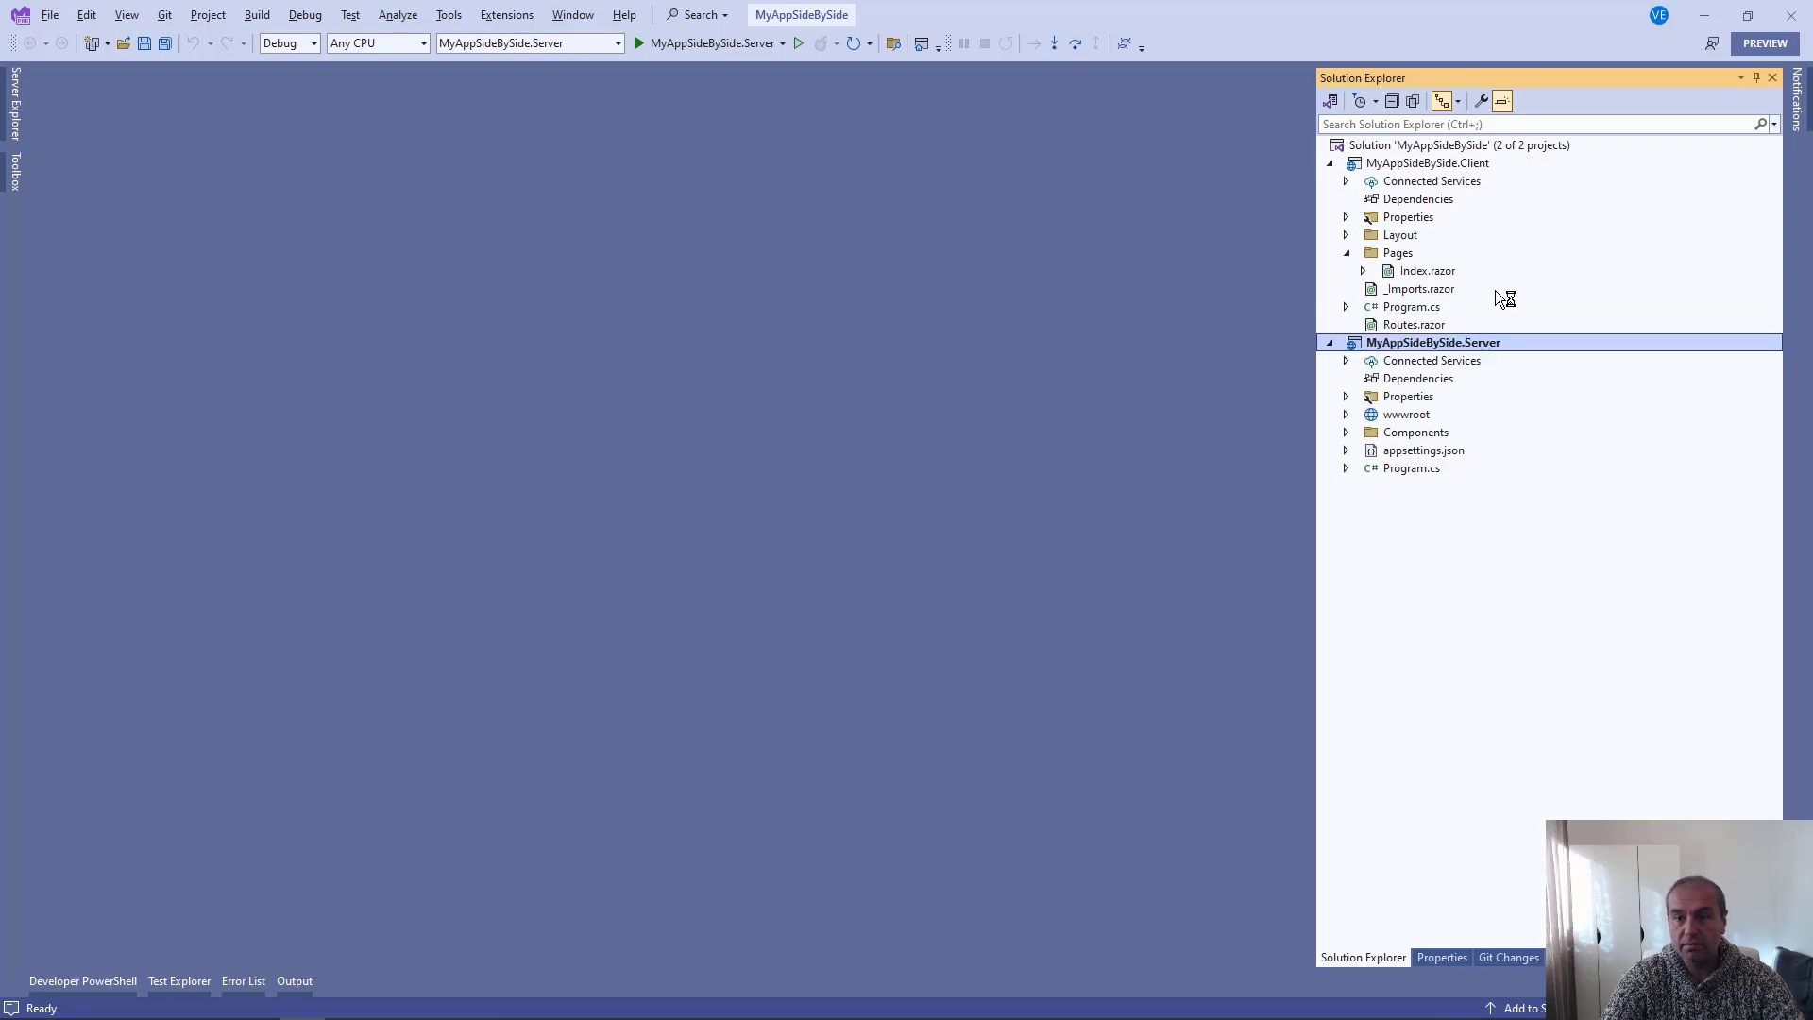
{"action": "left_click", "coordinate": [1363, 273]}
{"action": "left_click", "coordinate": [1452, 271]}
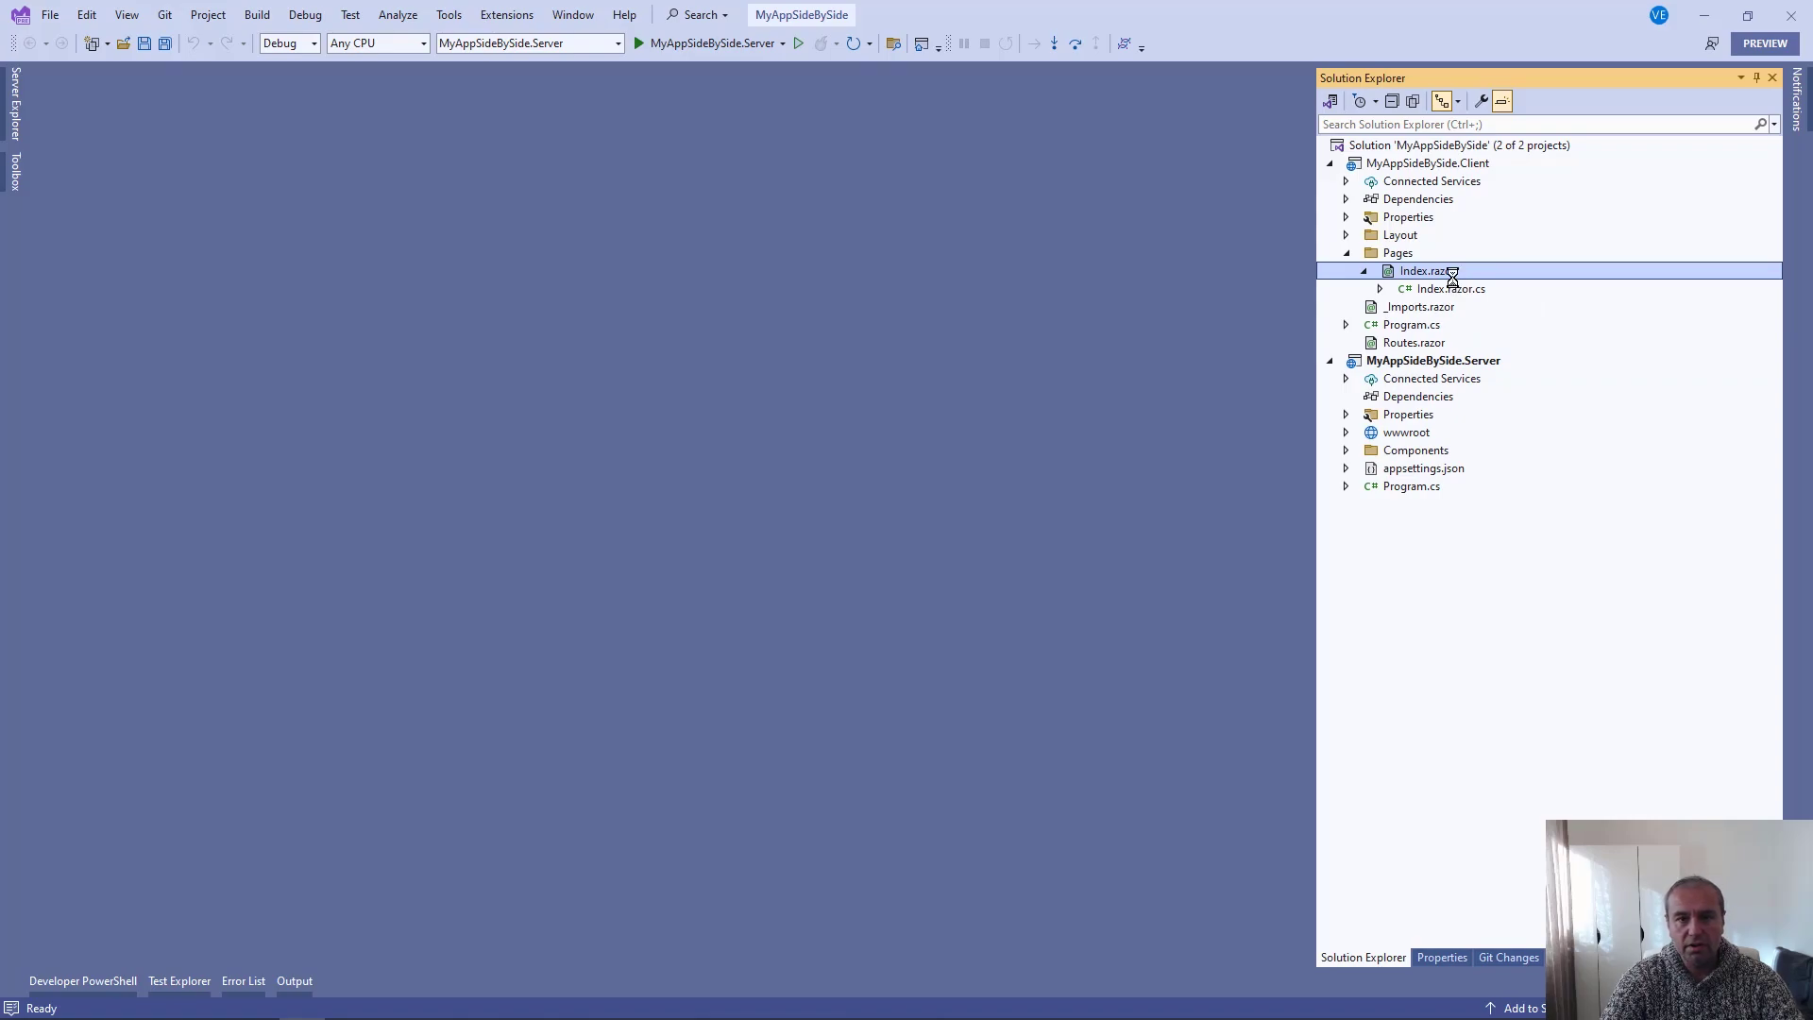
{"action": "double_click", "coordinate": [1452, 274]}
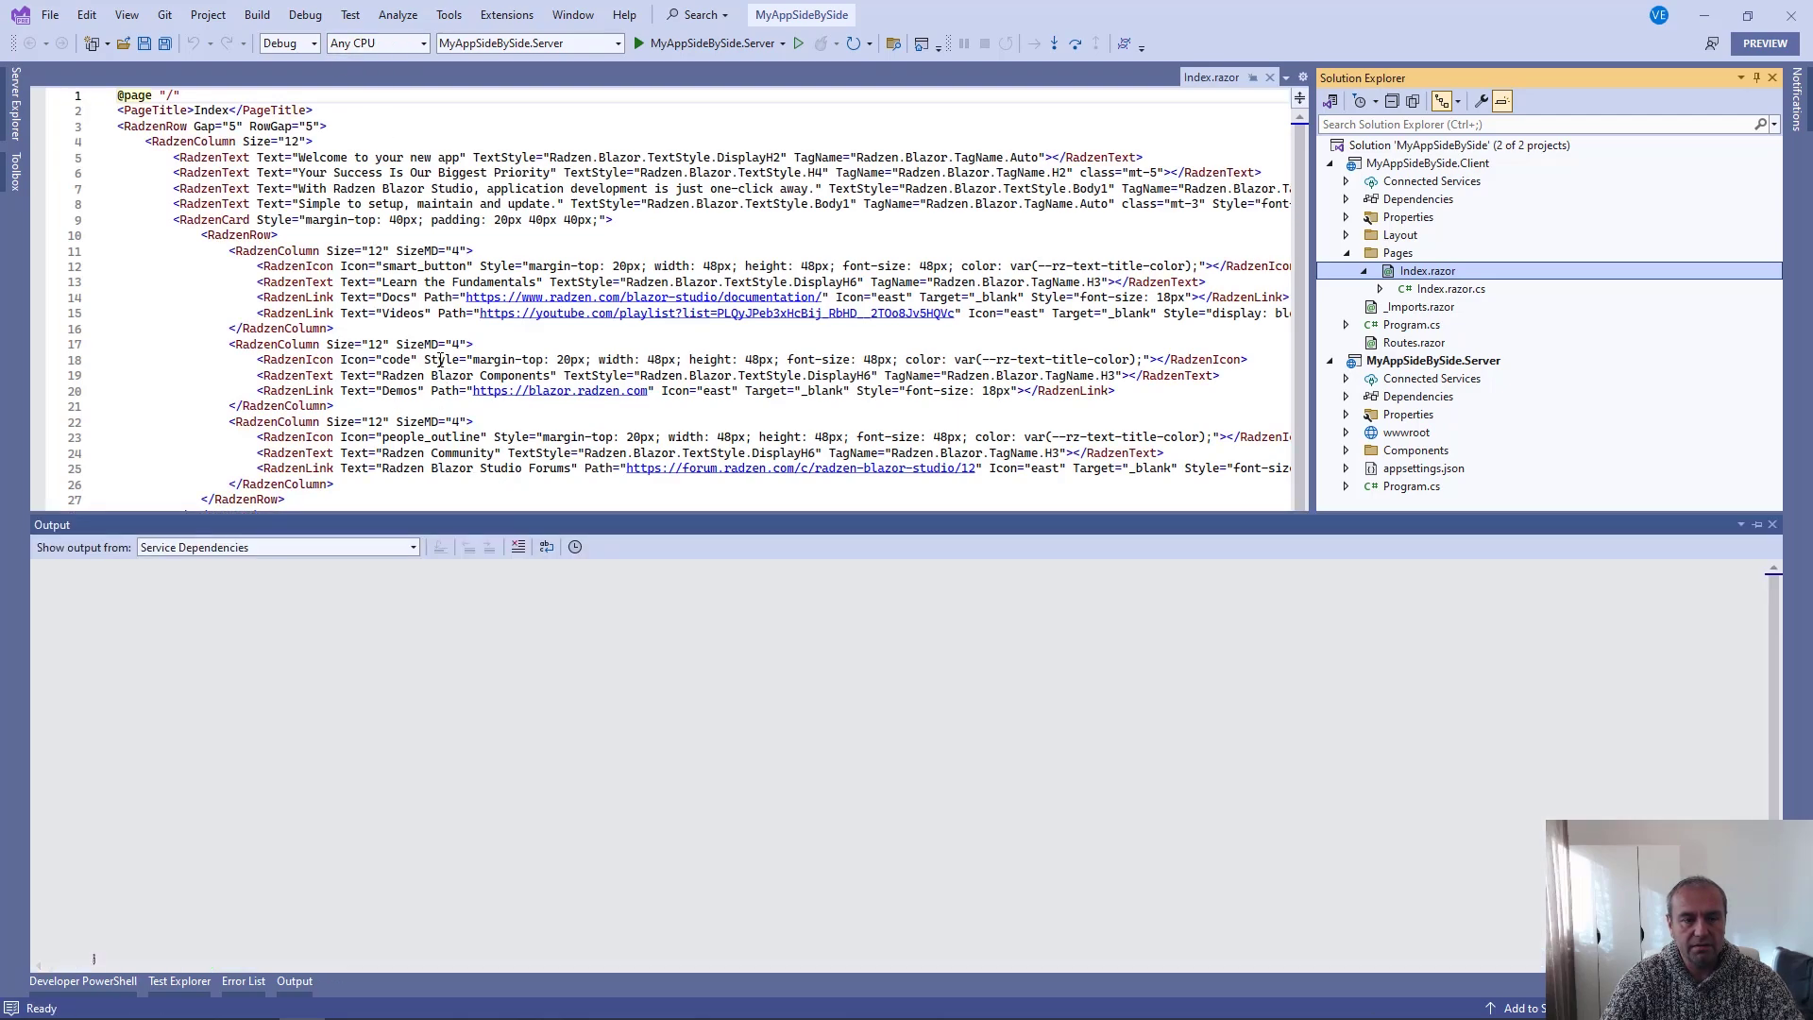
Dismiss the Output window and Copilot notice, leaving the cursor after line 27
{"action": "left_click", "coordinate": [441, 360]}
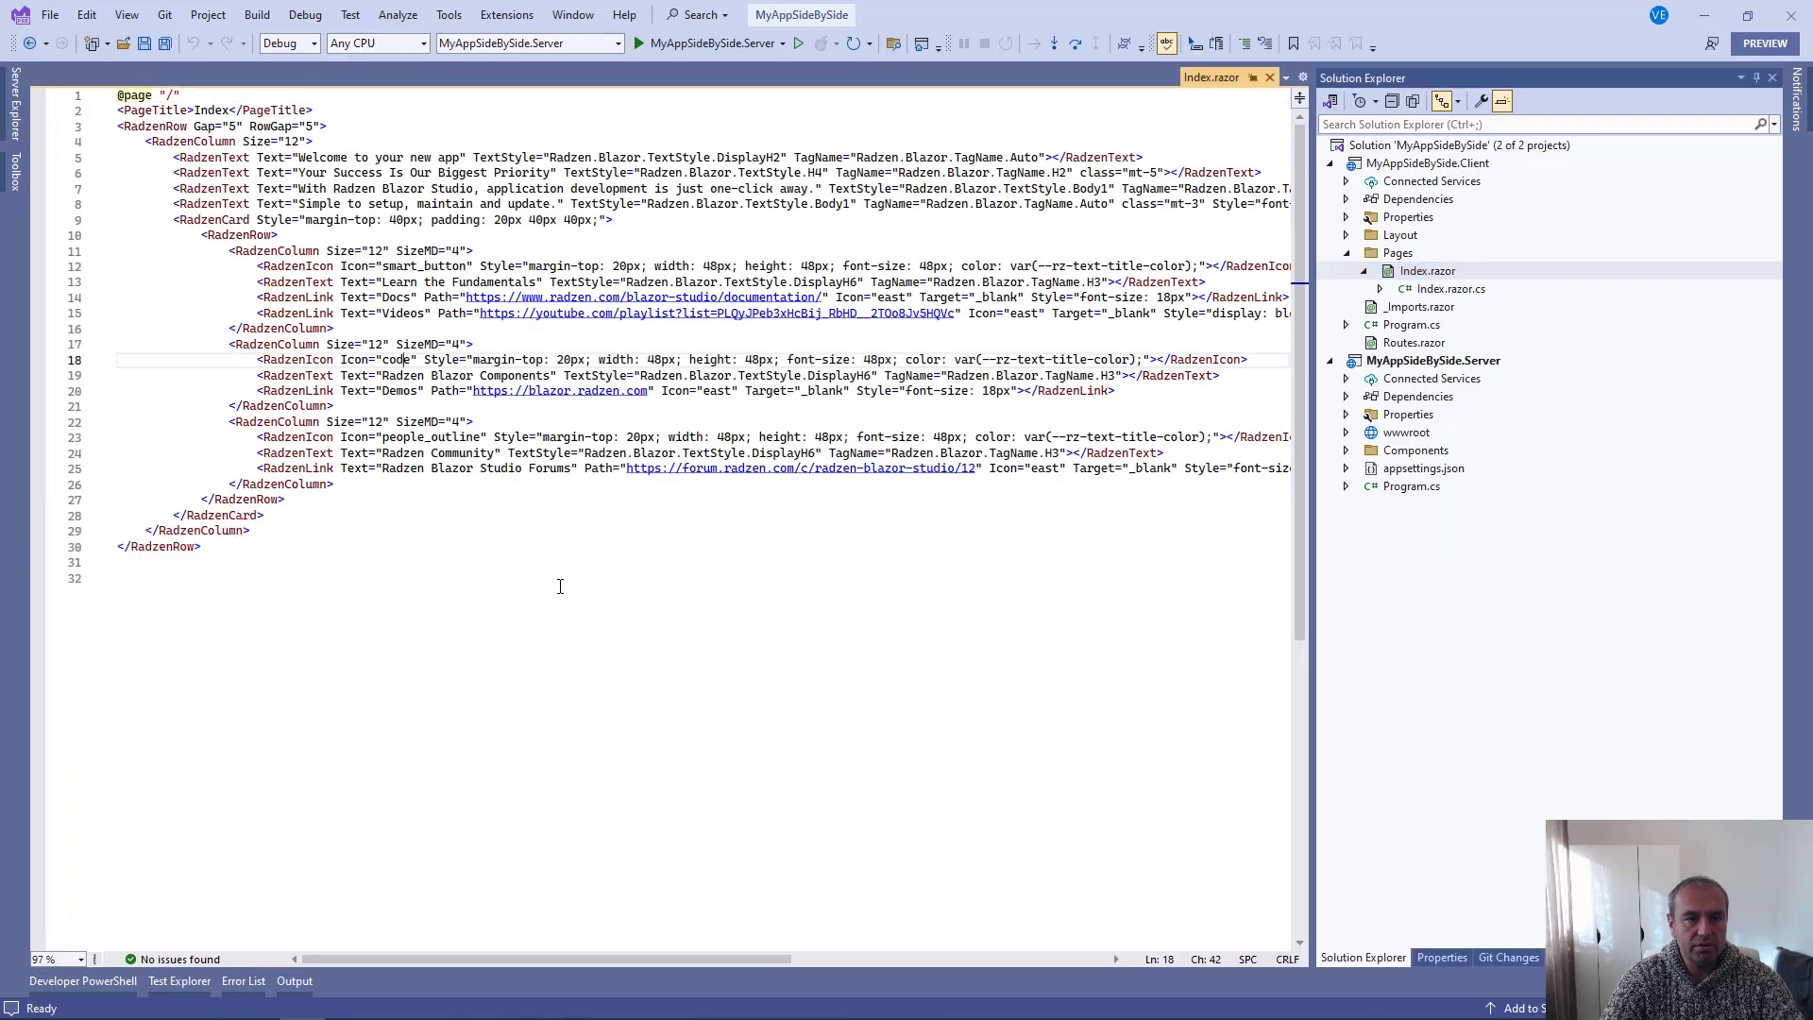
{"action": "left_click", "coordinate": [503, 525]}
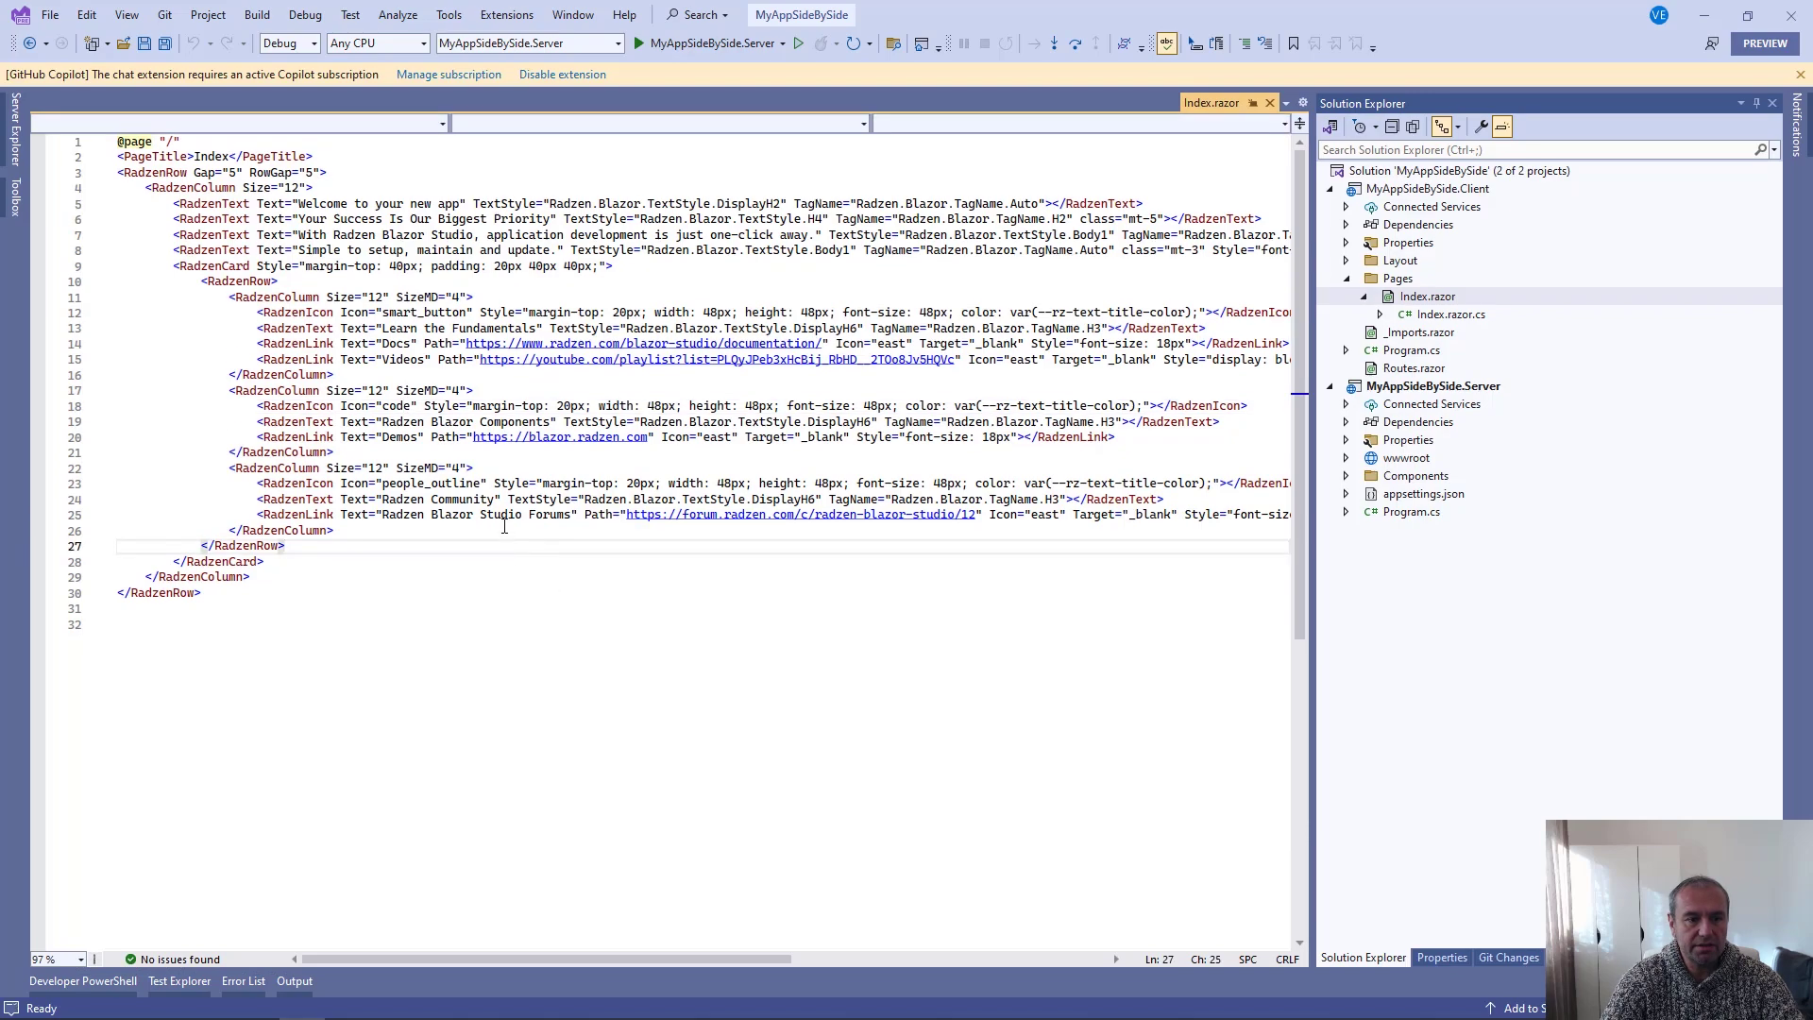
{"action": "left_click", "coordinate": [1801, 73]}
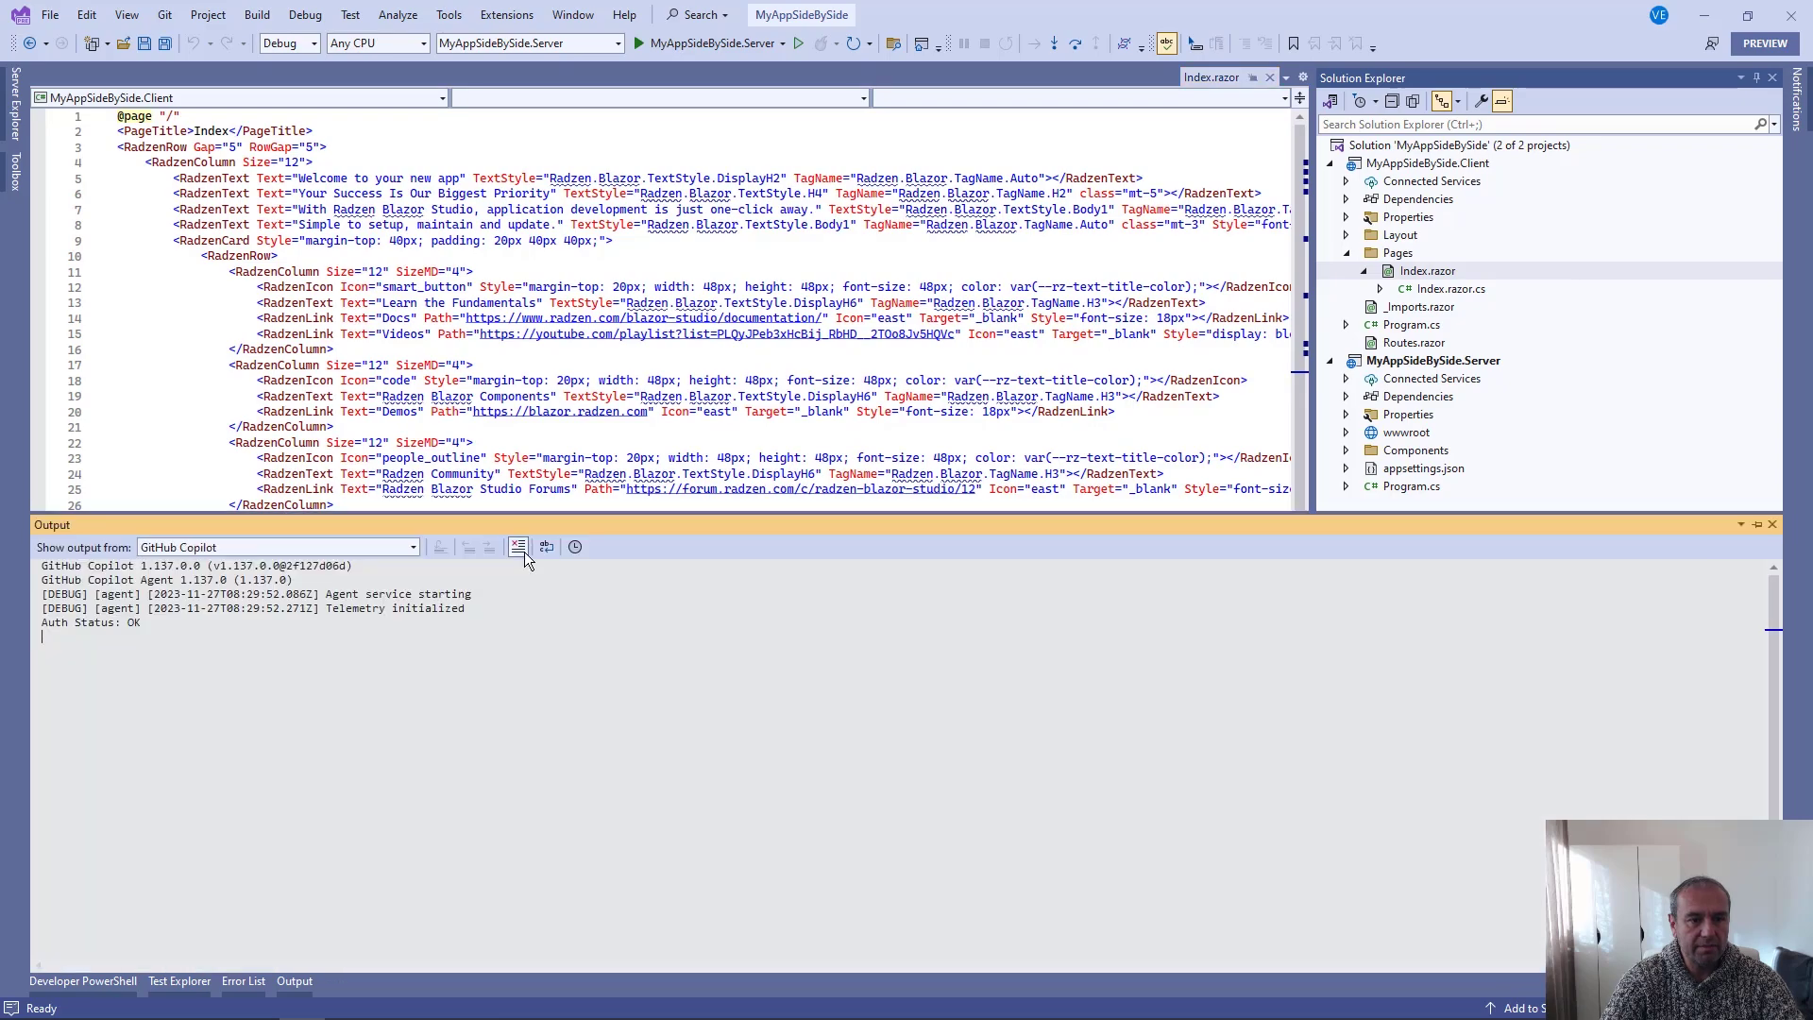
{"action": "left_click", "coordinate": [526, 491]}
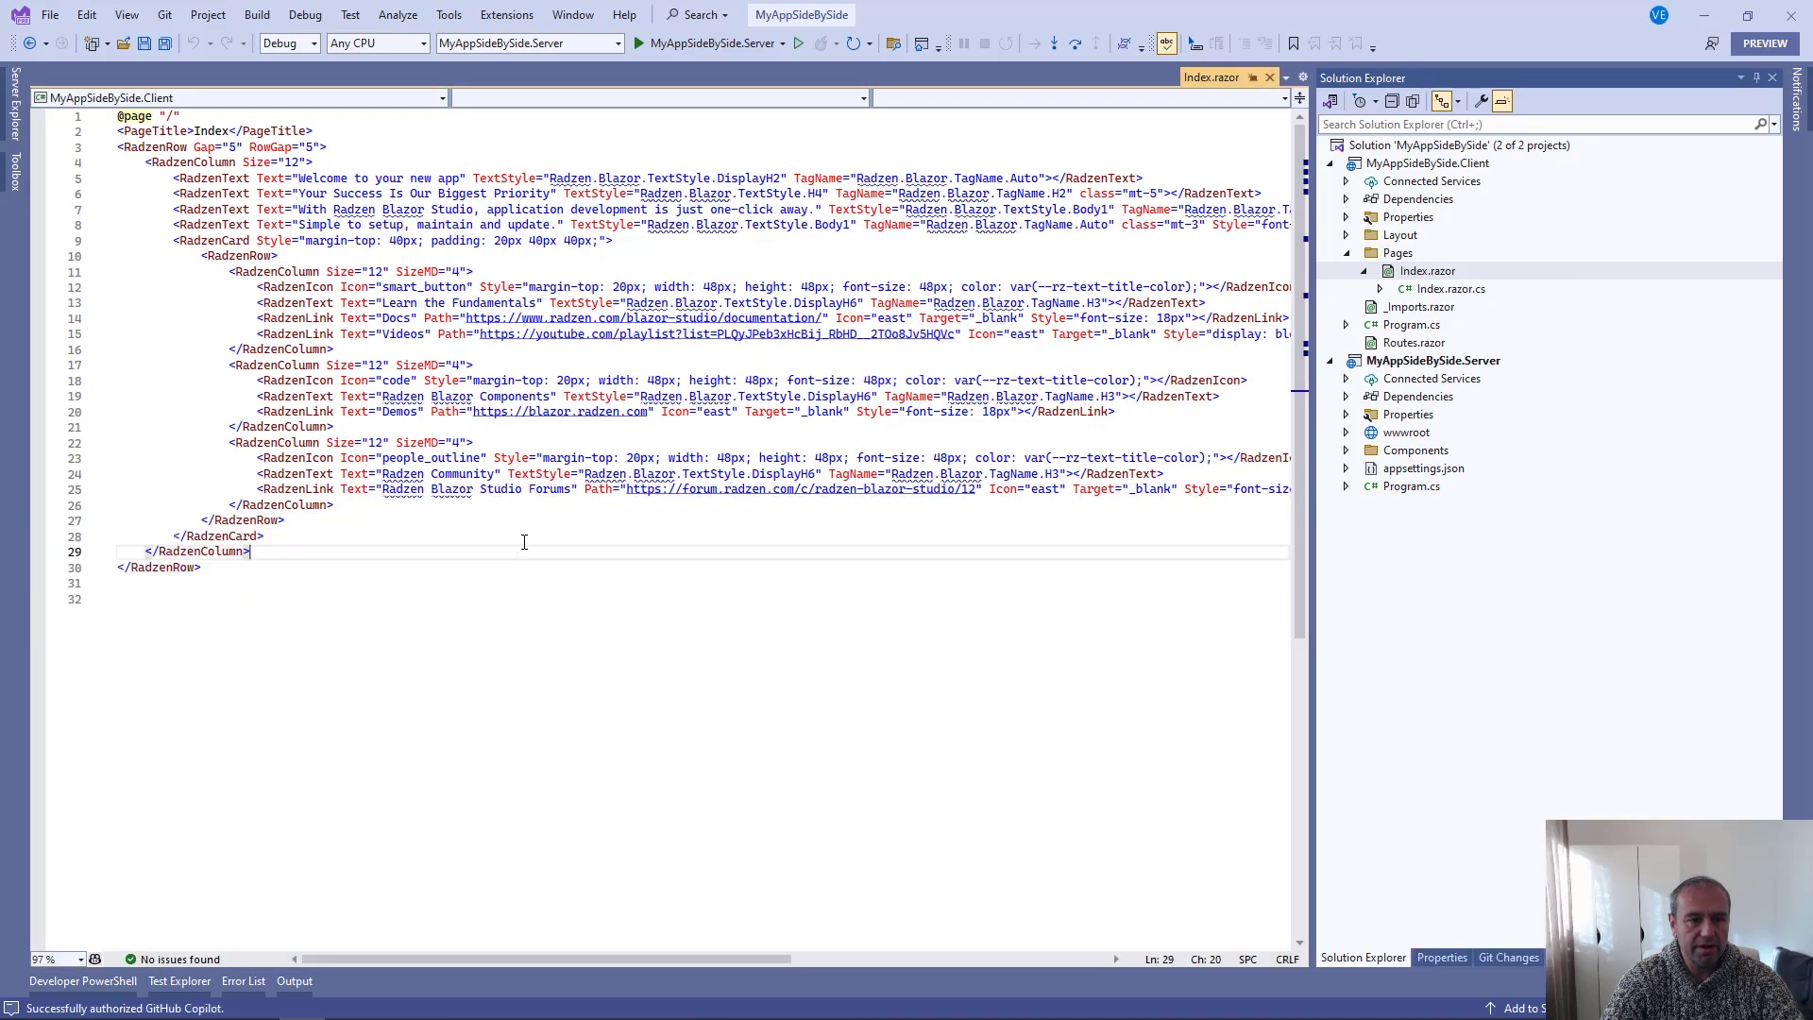
{"action": "key", "text": "Return"}
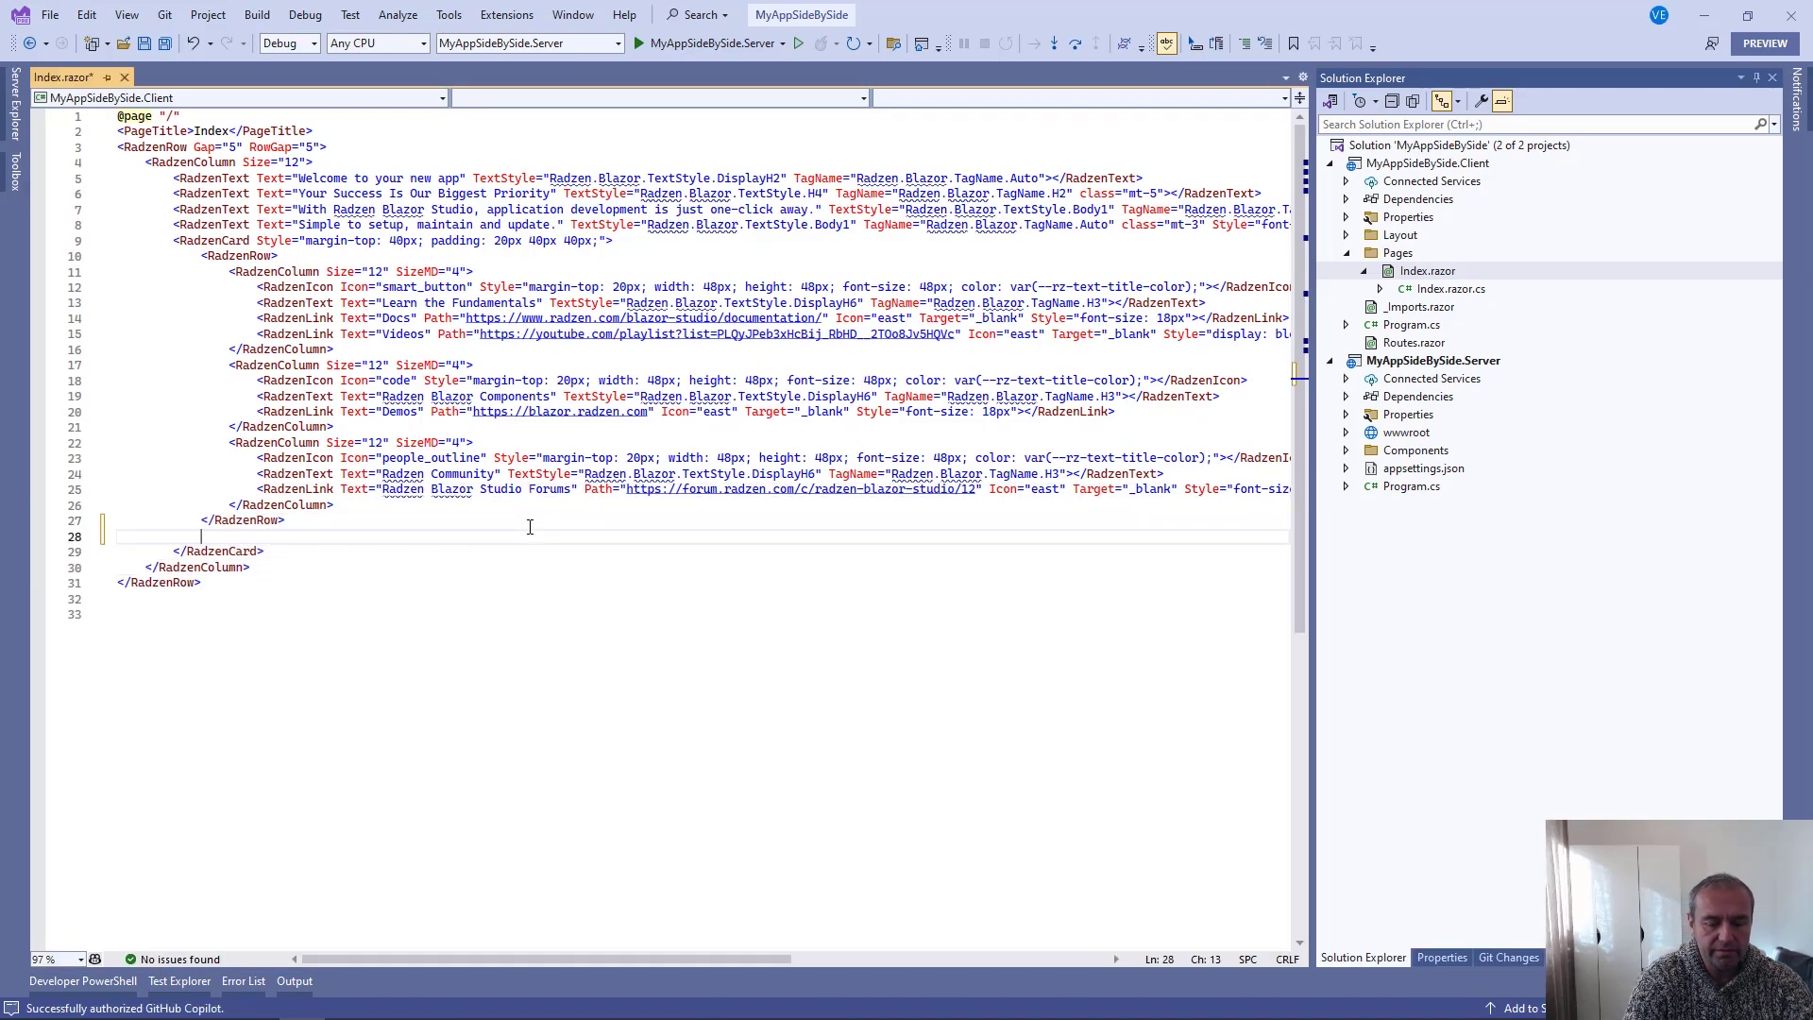
{"action": "type", "text": "<RadzenButto"}
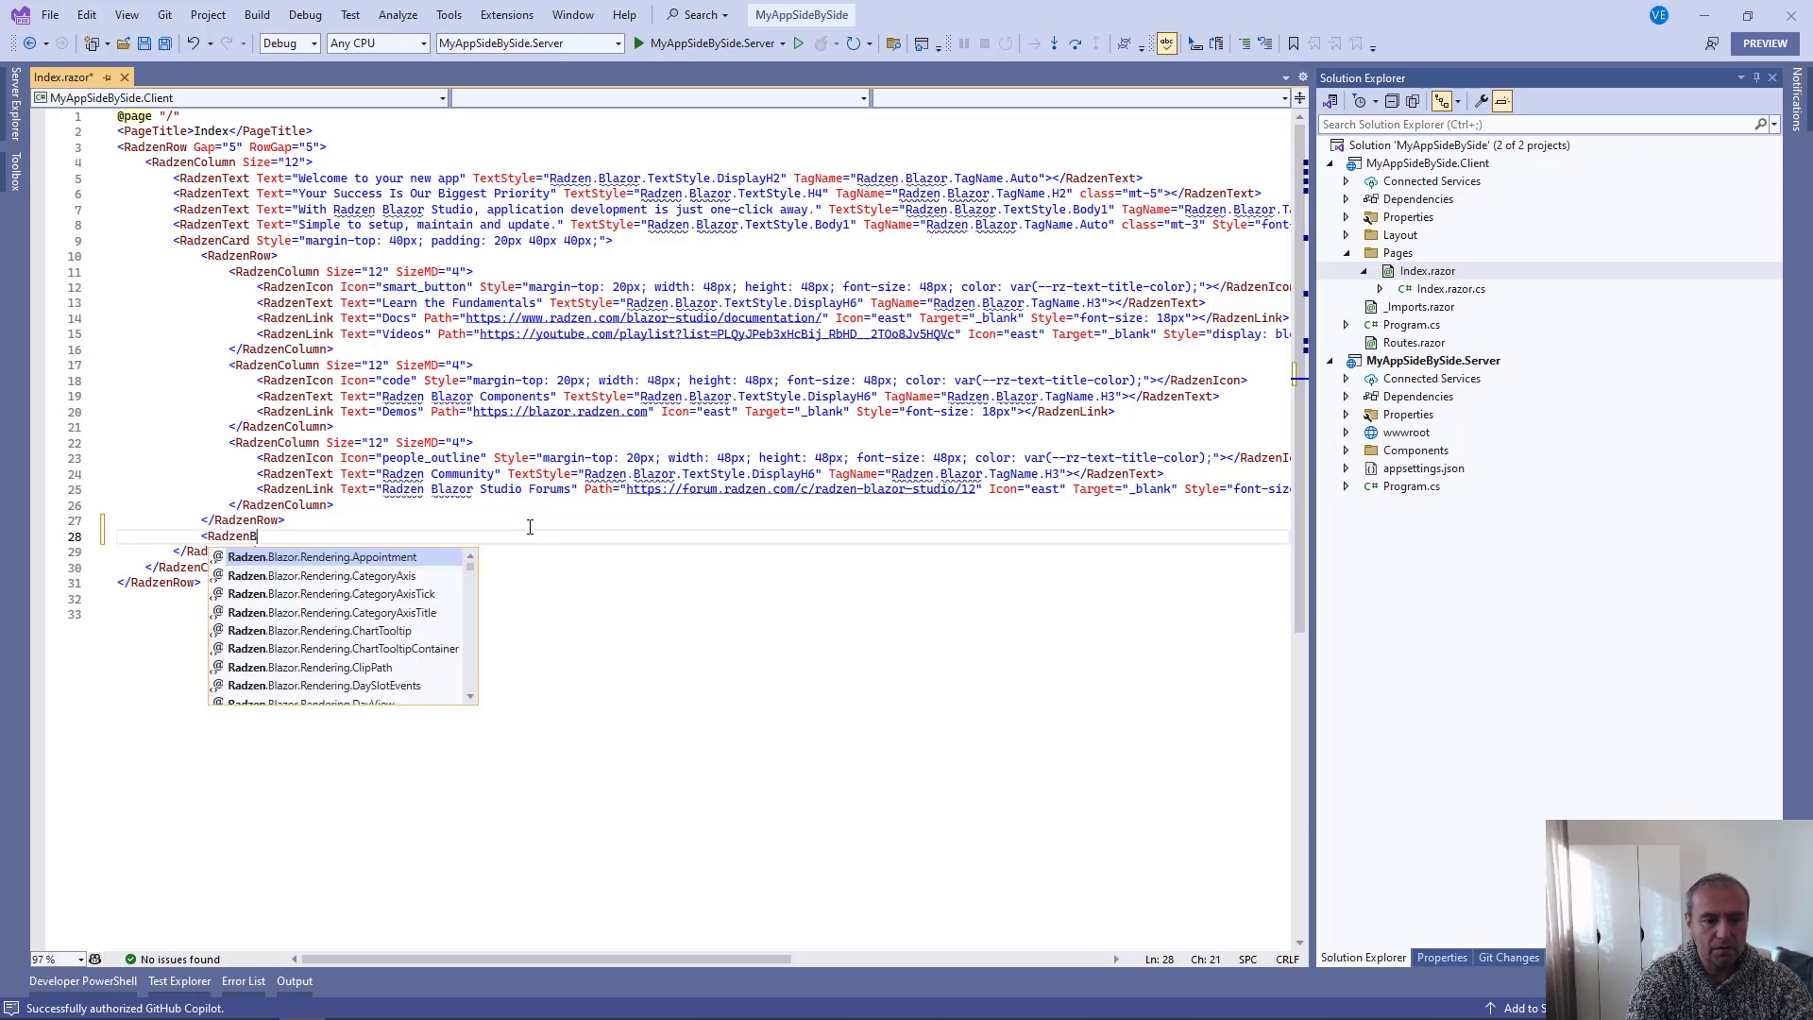
{"action": "type", "text": "n Te"}
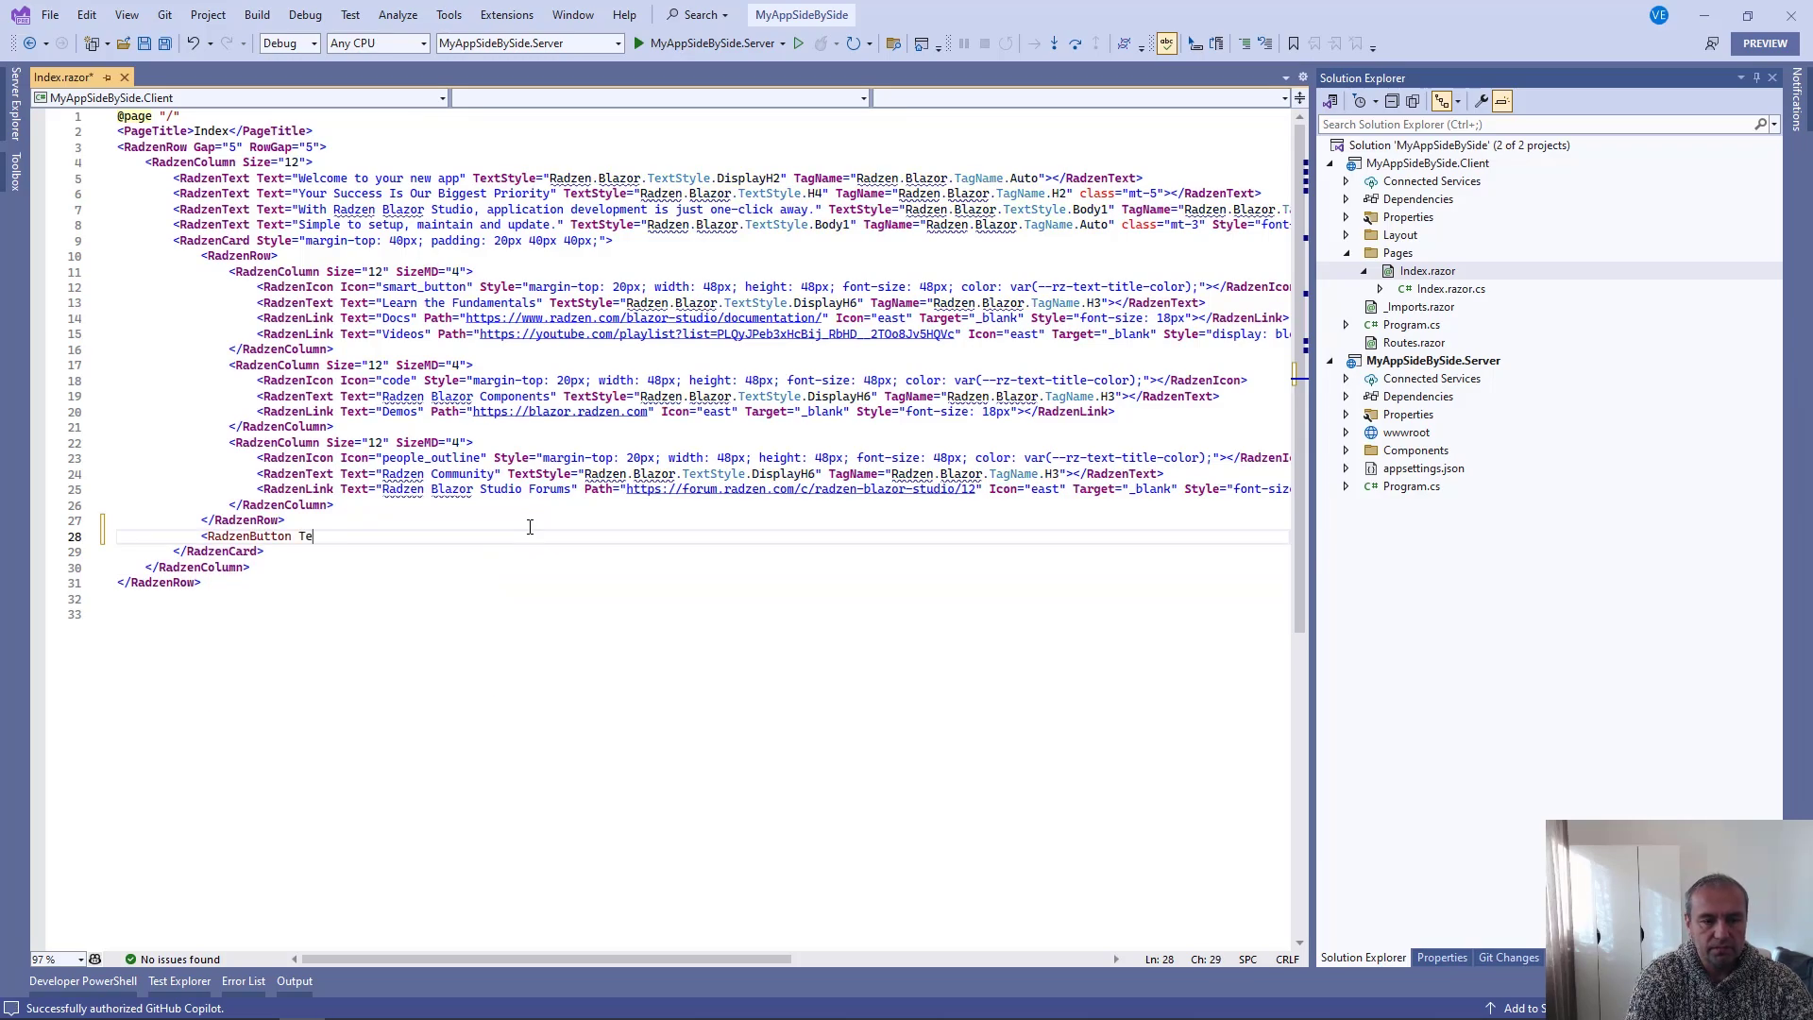
{"action": "type", "text": "xt=\""}
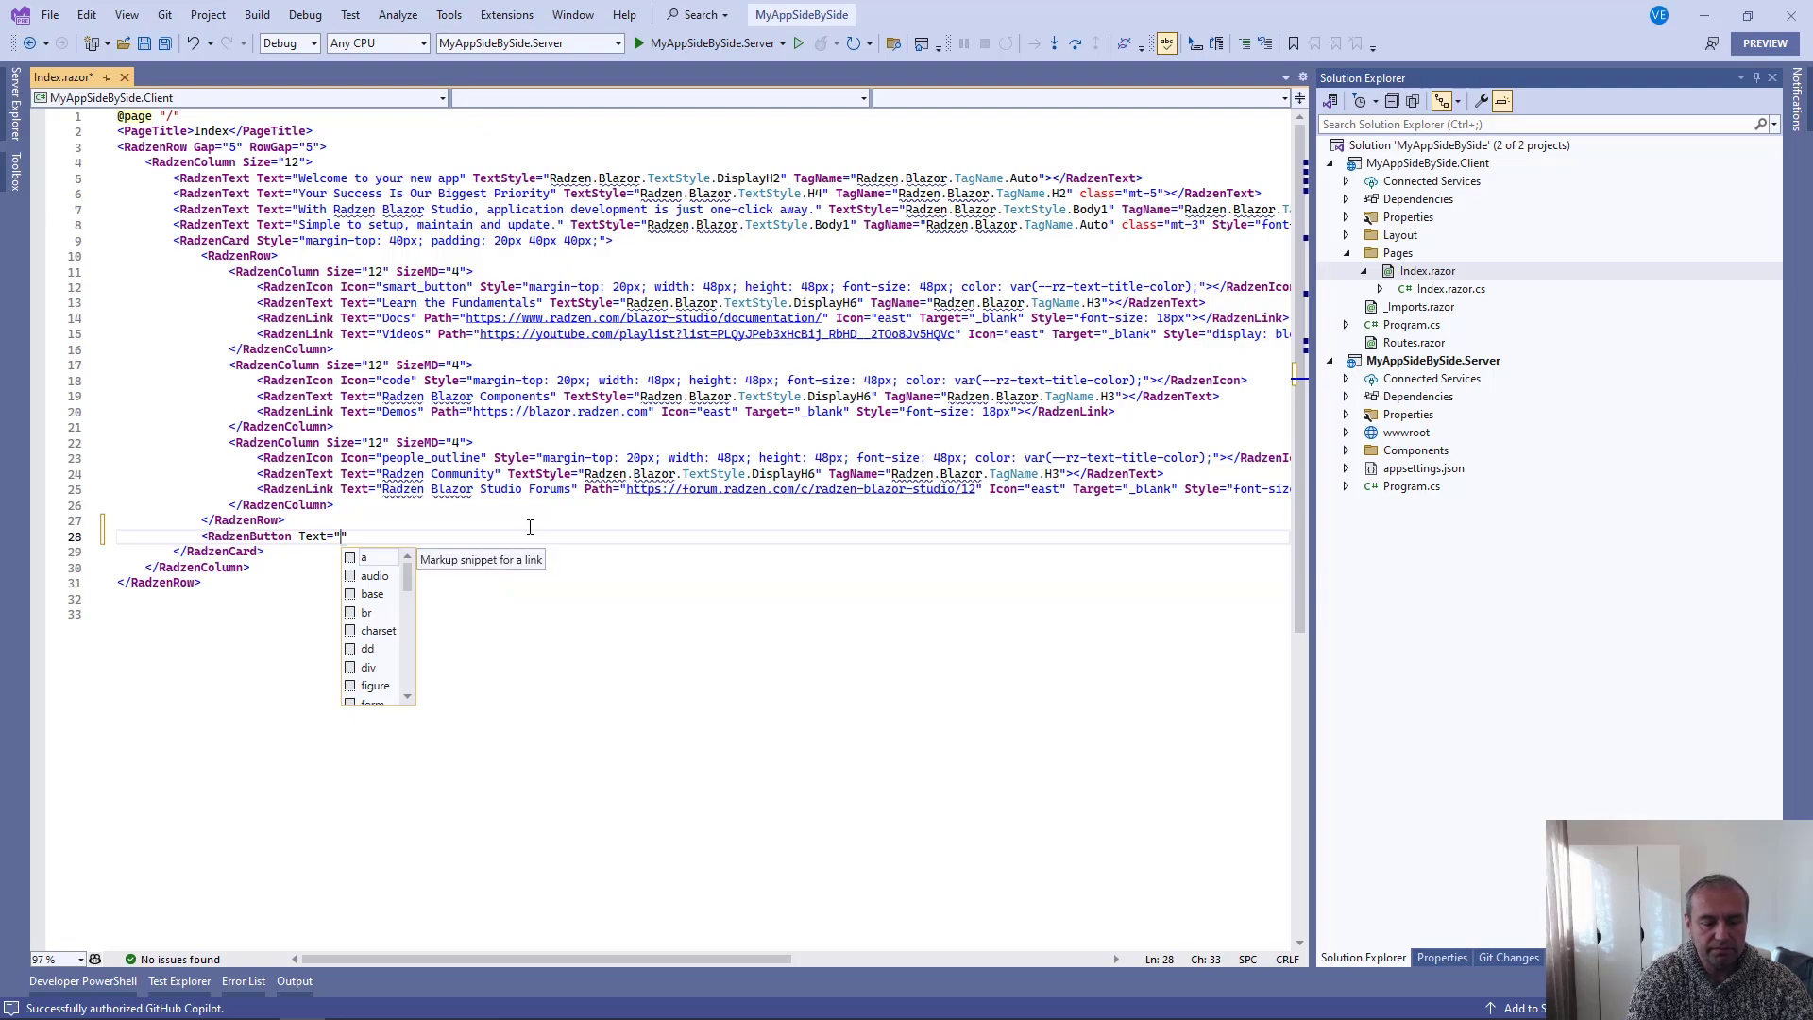
{"action": "type", "text": "Hi!\" C"}
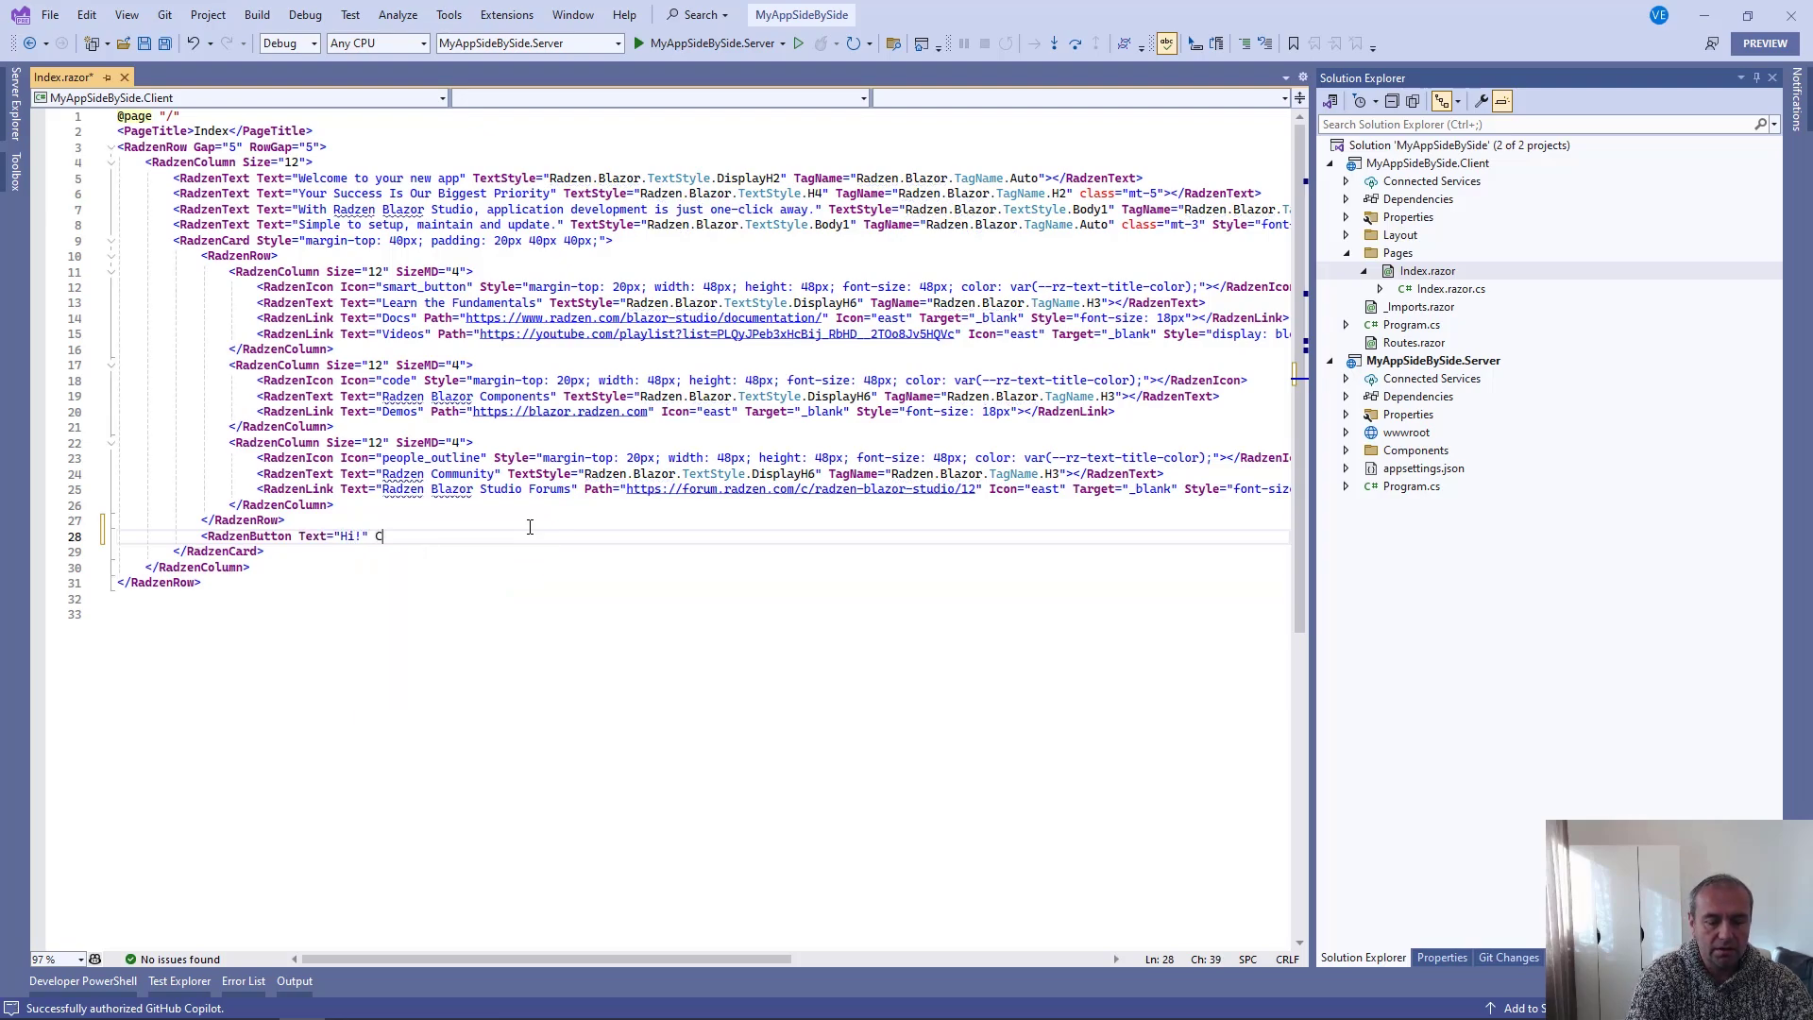
{"action": "type", "text": "lick=\"@"}
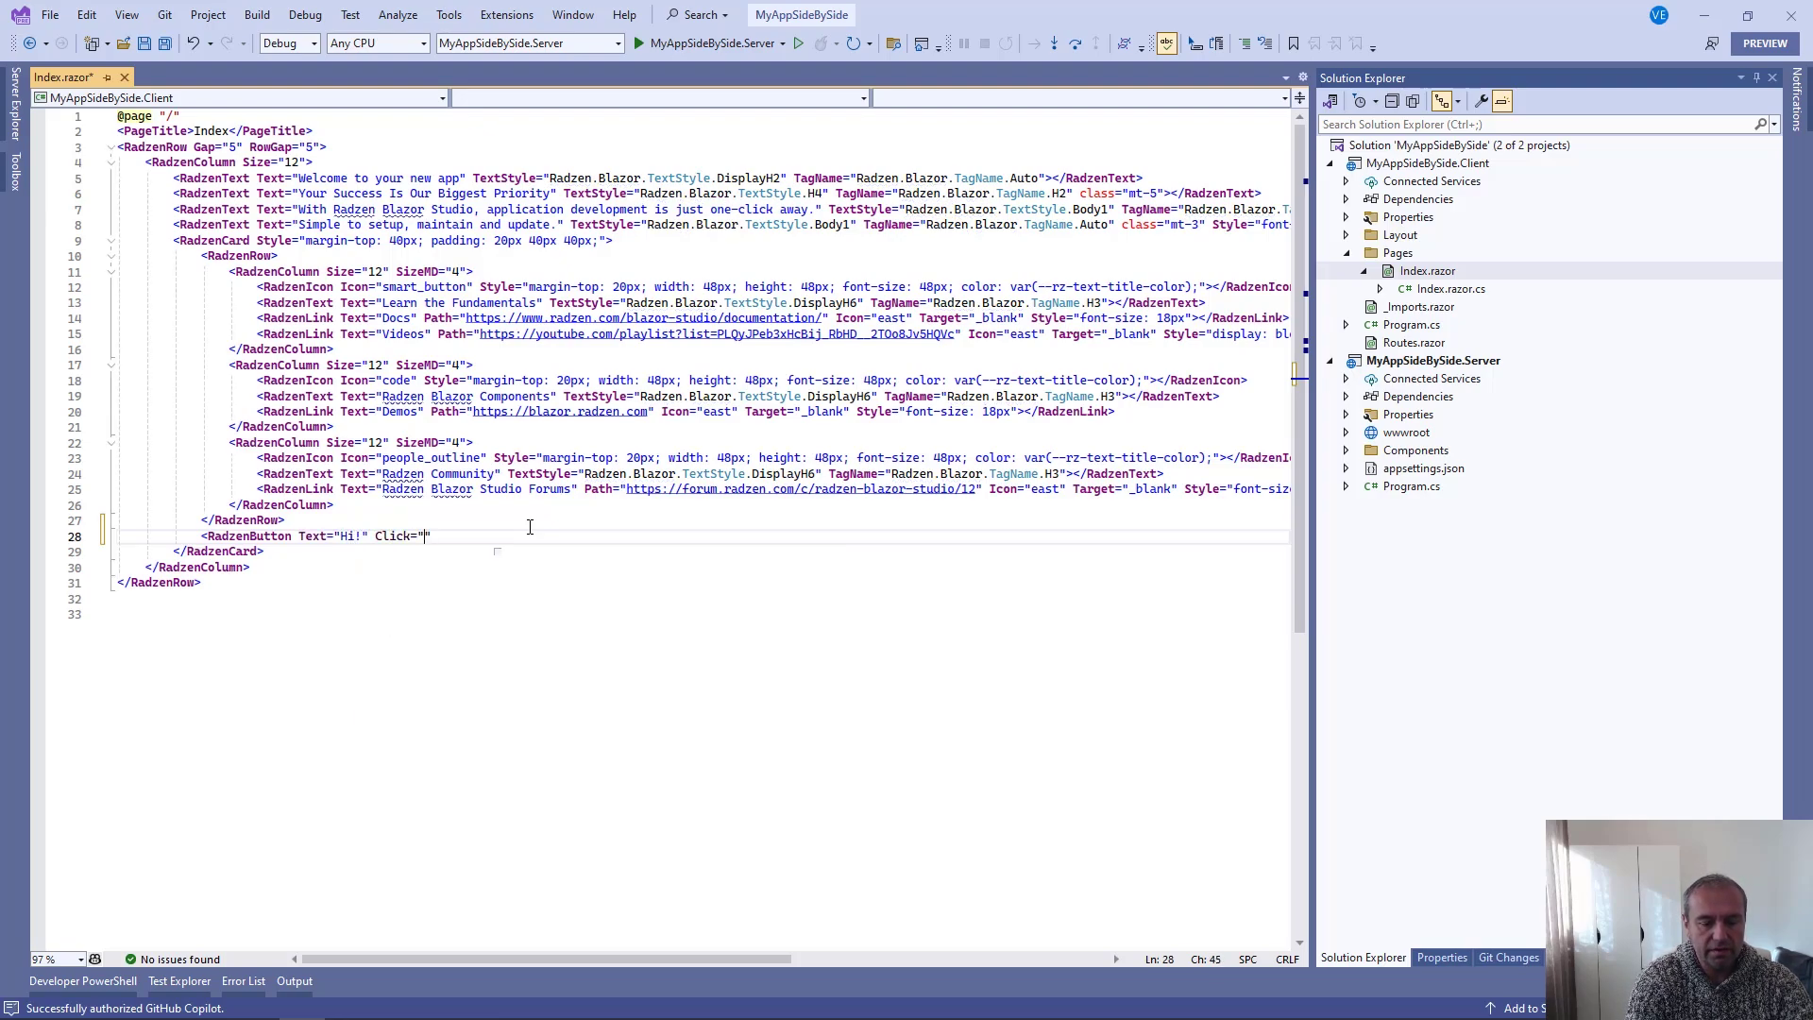
{"action": "type", "text": "("}
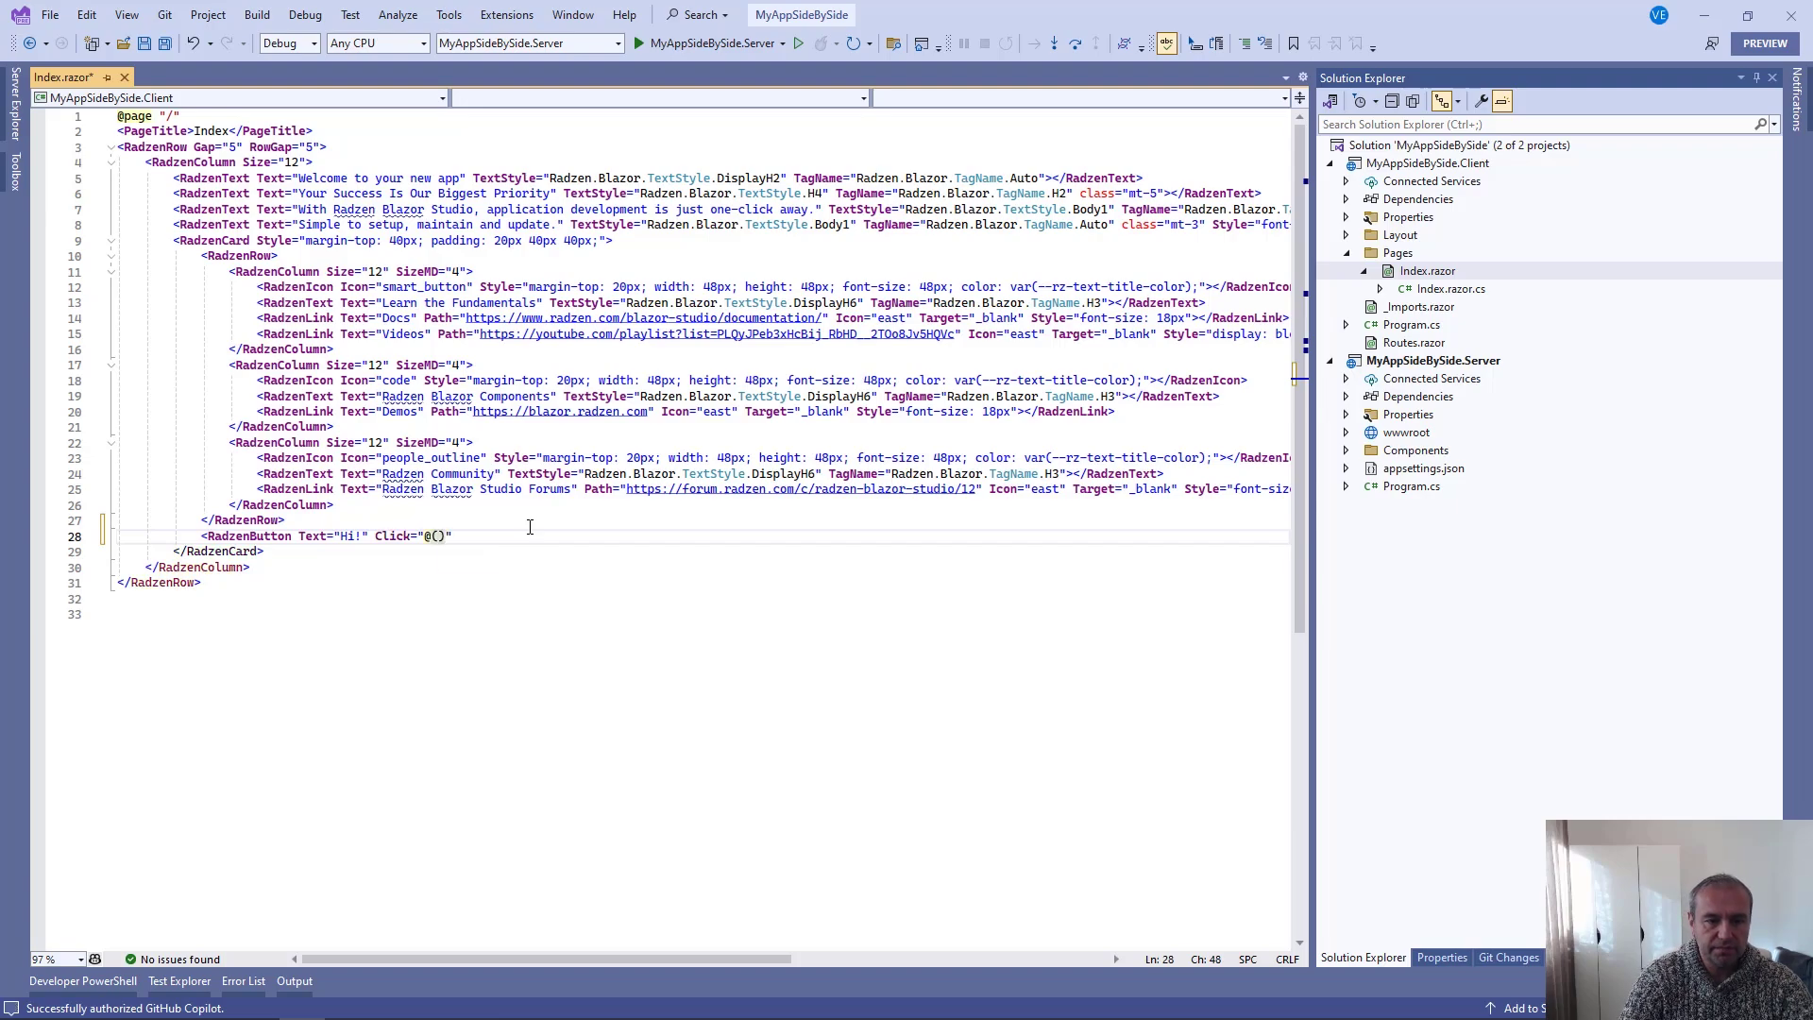
{"action": "type", "text": "args"}
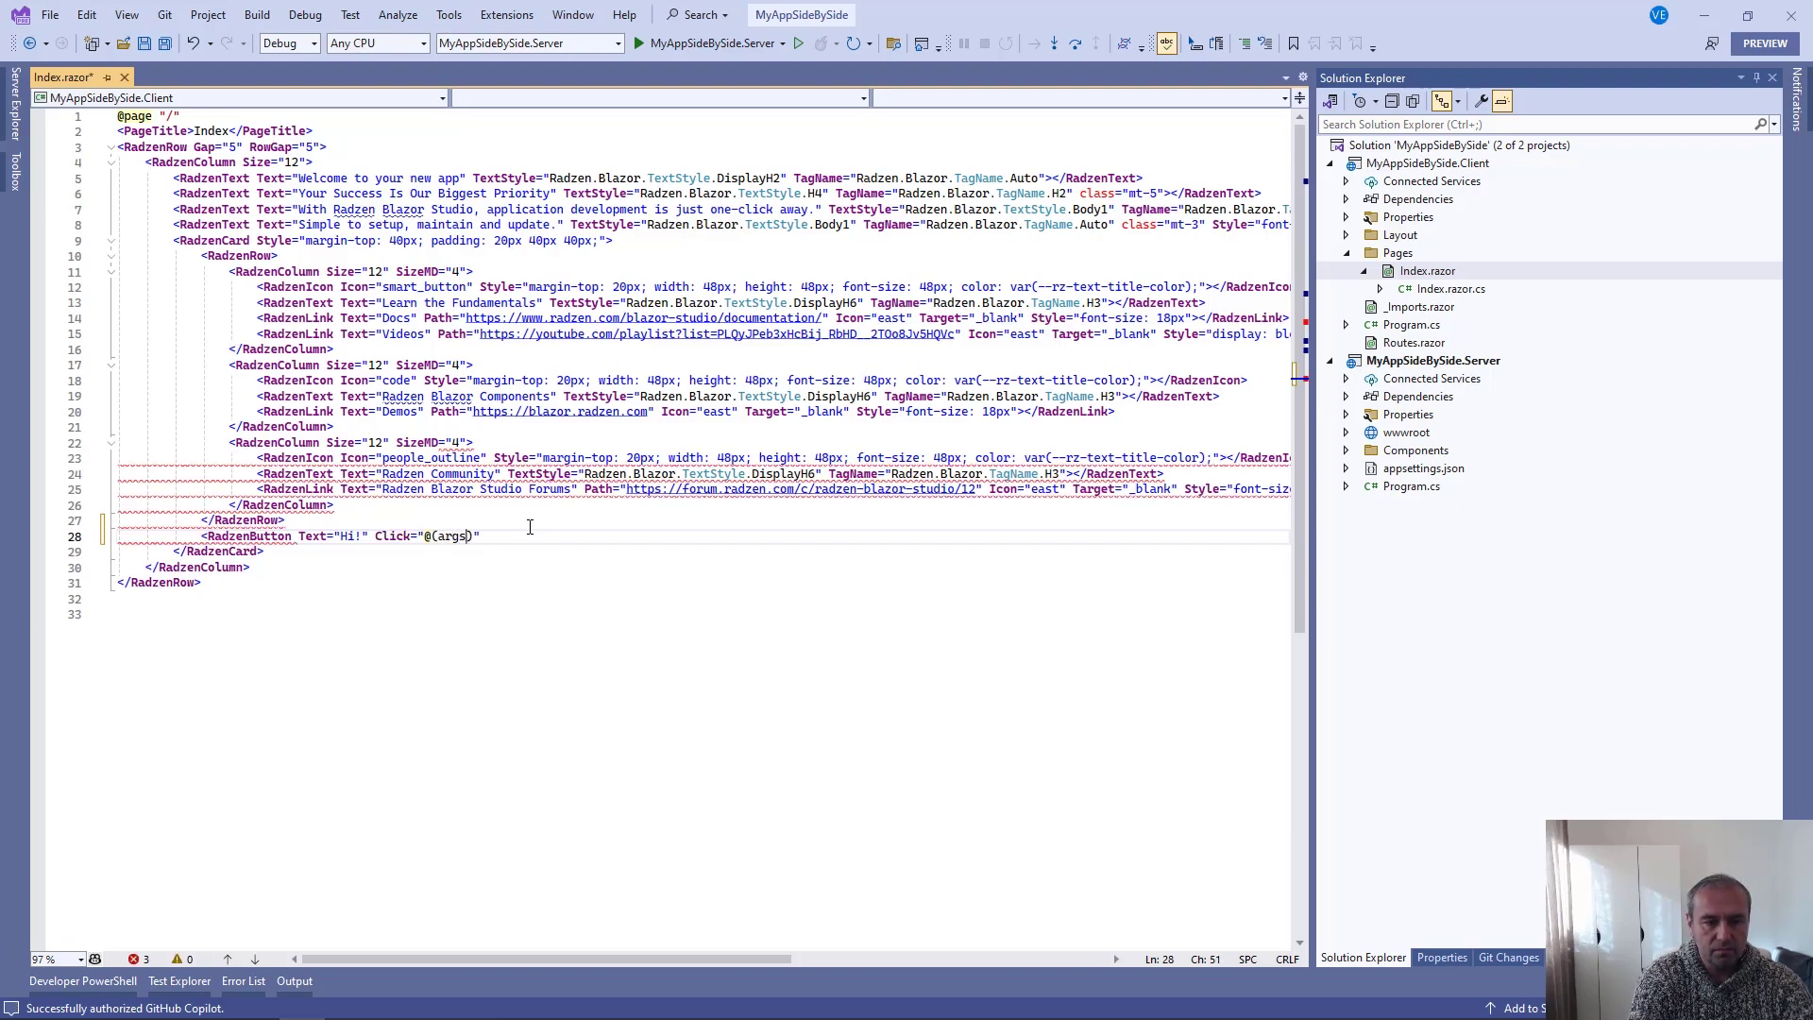
{"action": "type", "text": "  =>"}
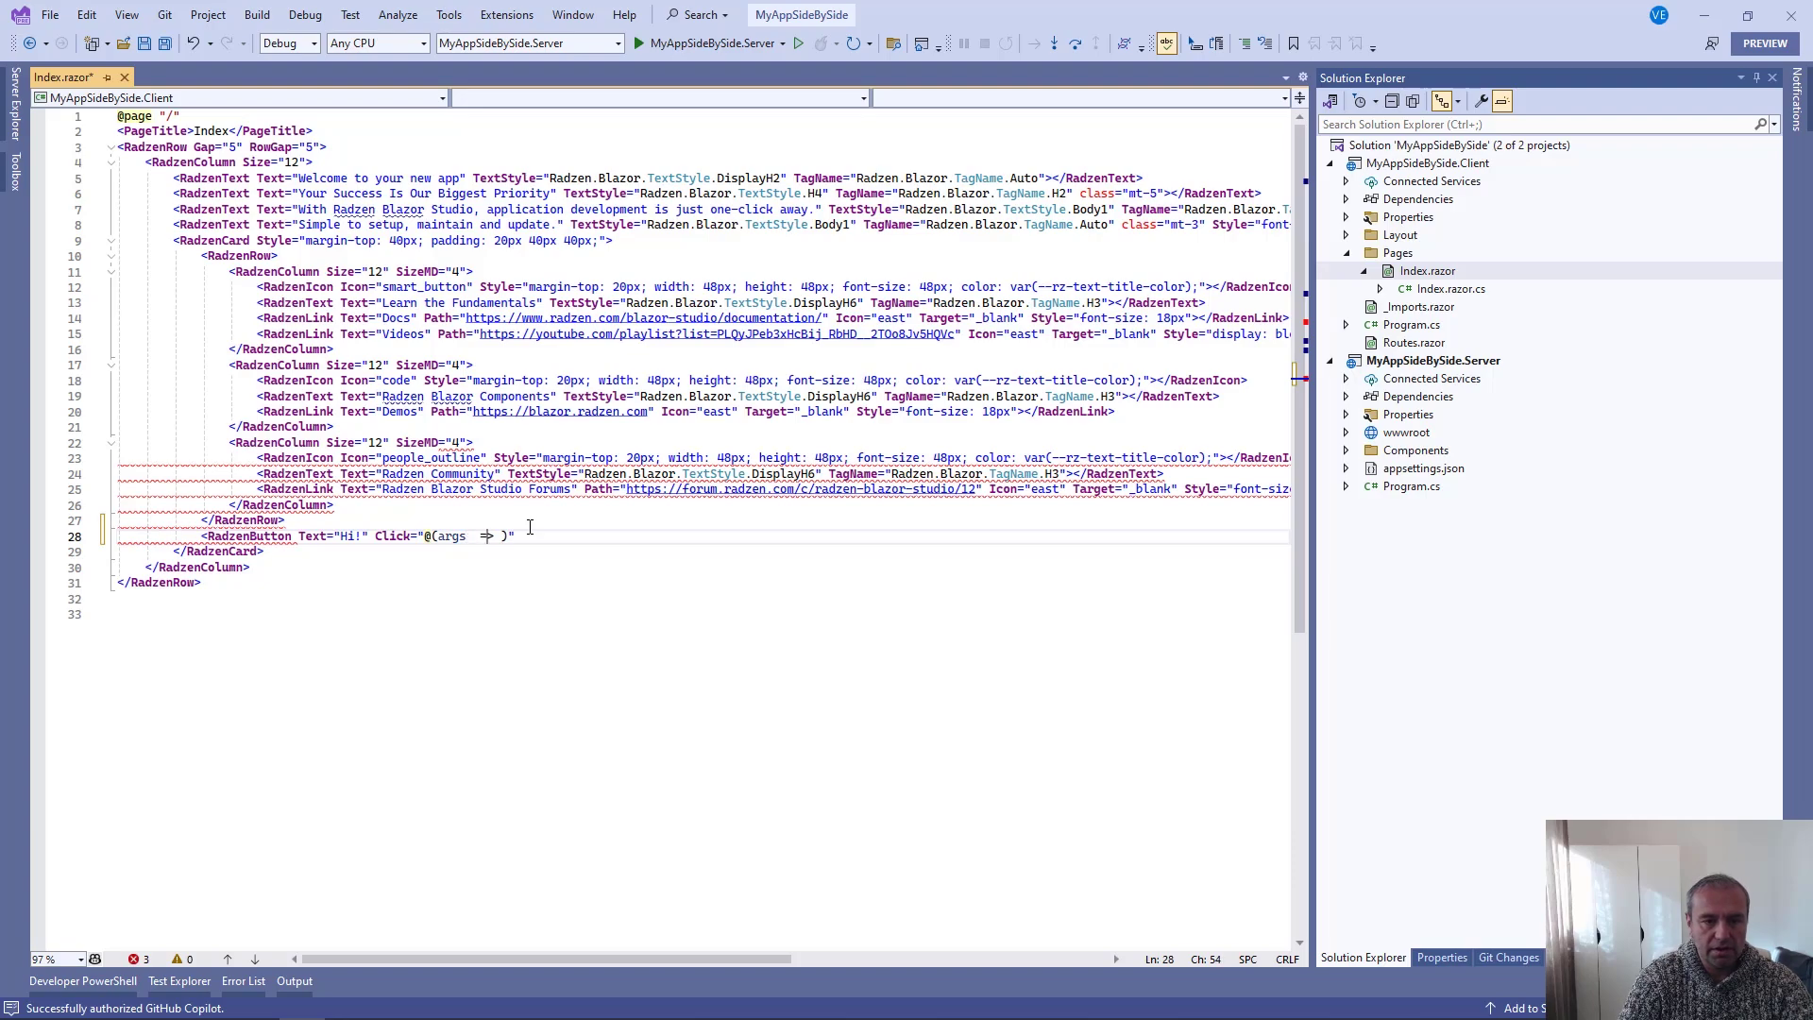
{"action": "left_click", "coordinate": [341, 117]}
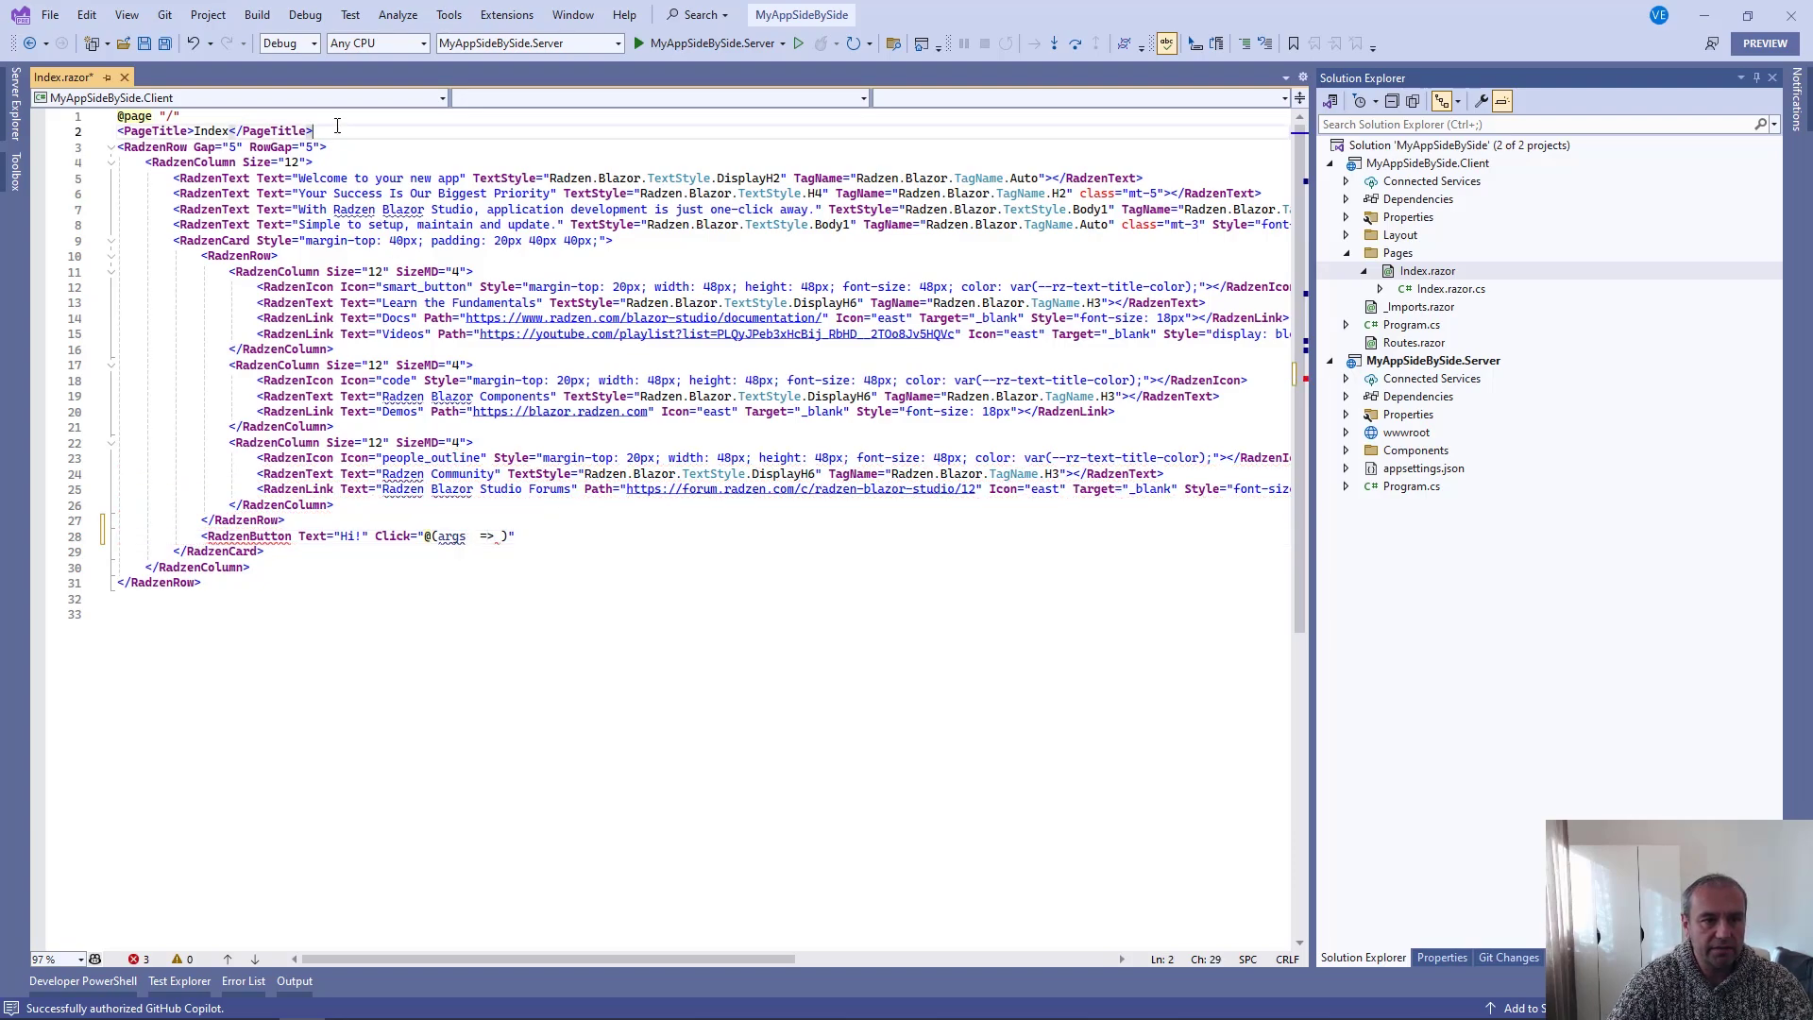
{"action": "key", "text": "Return"}
{"action": "type", "text": "@"}
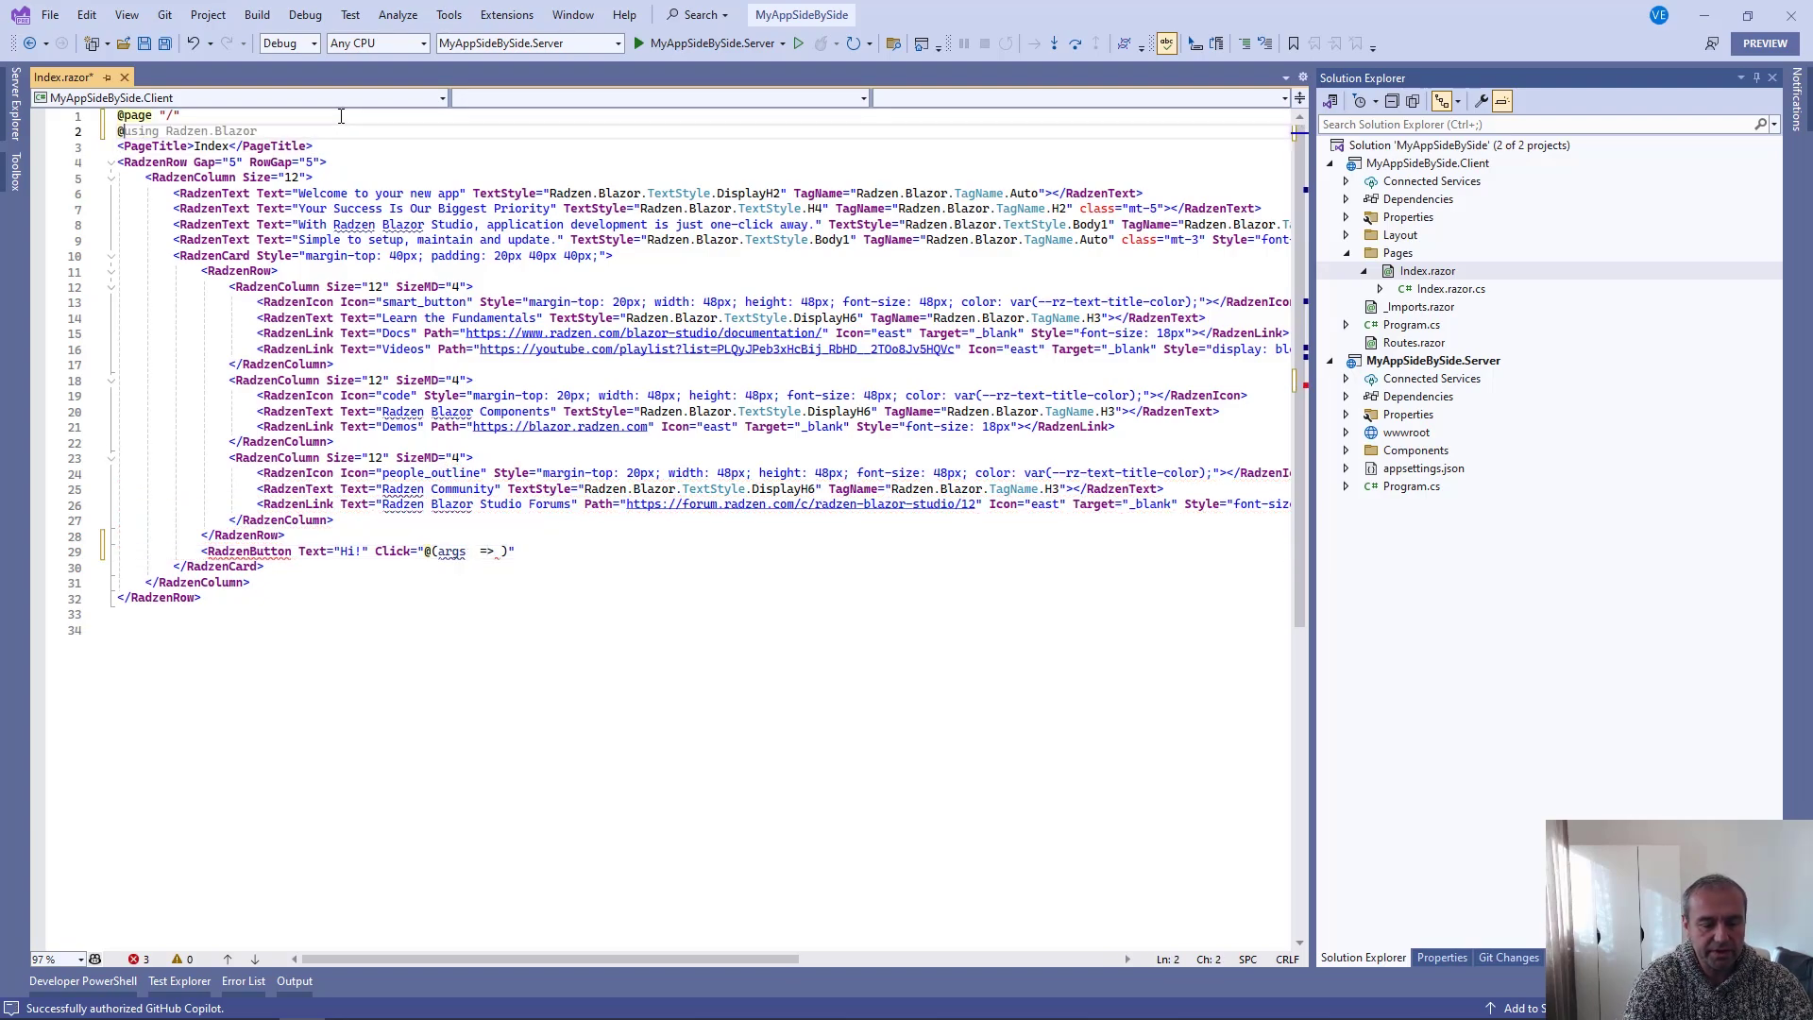
{"action": "type", "text": "inject"}
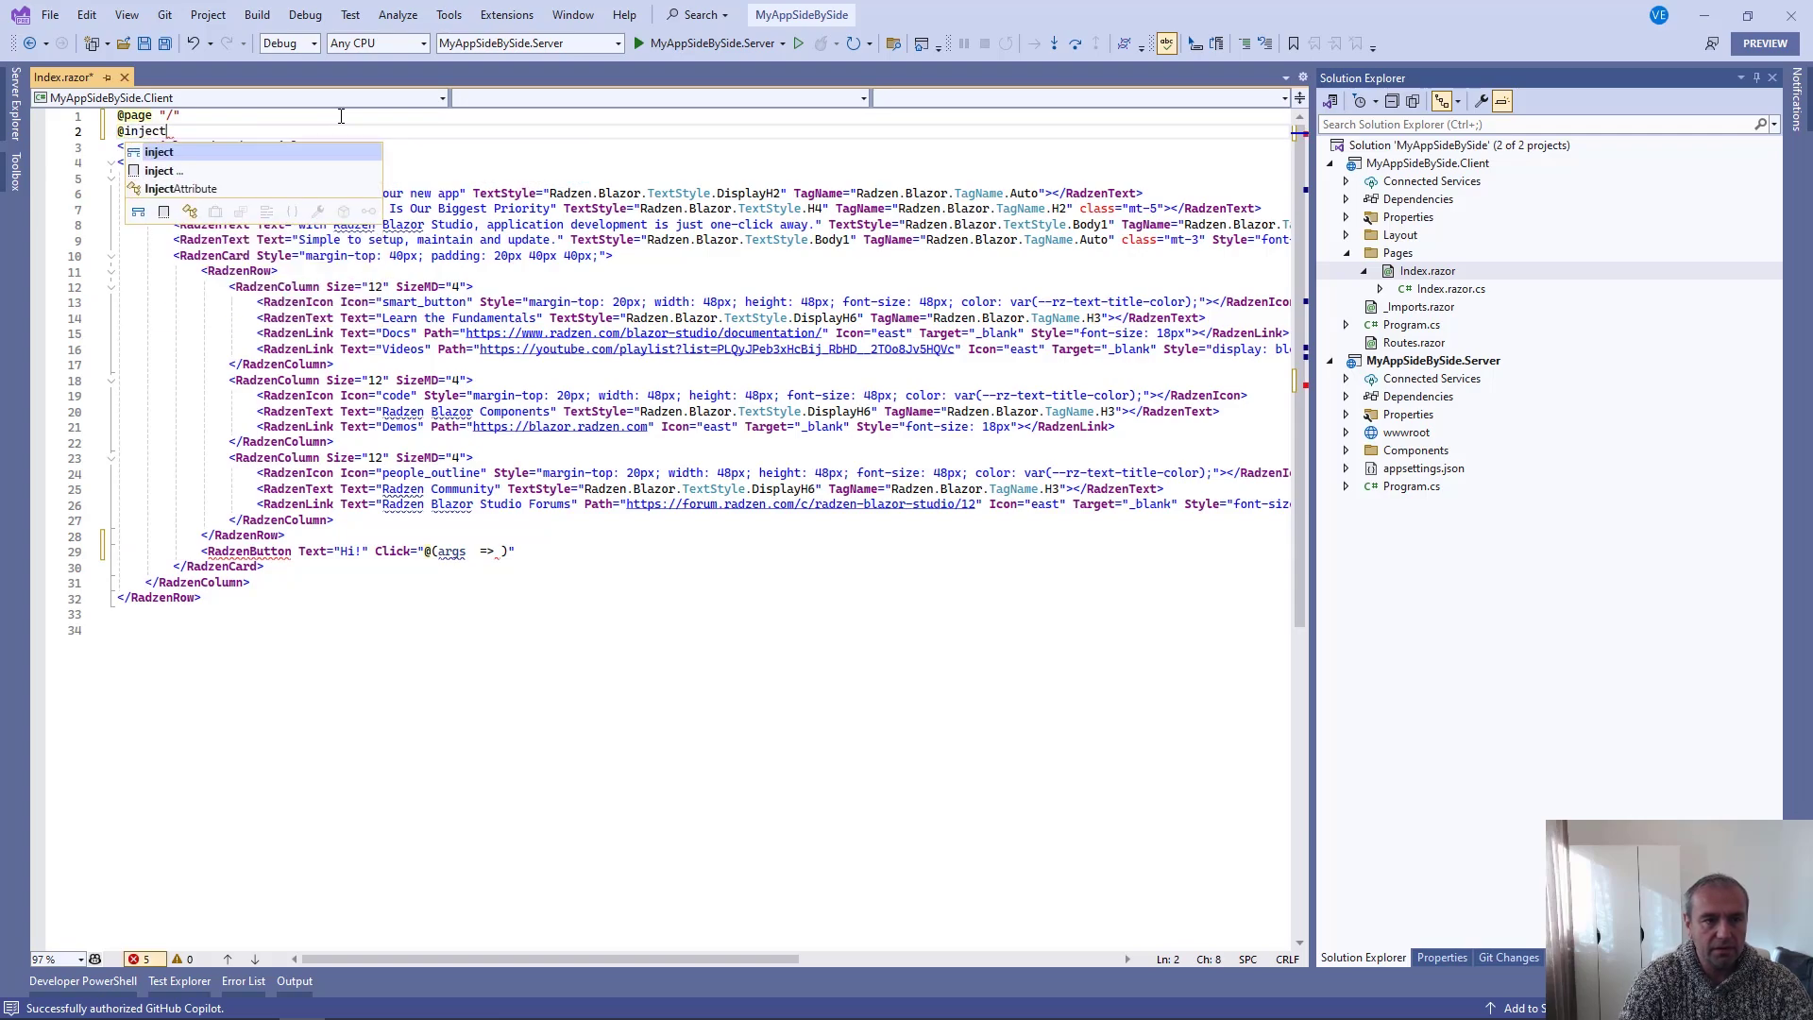
{"action": "key", "text": "Tab"}
{"action": "type", "text": "Dialog"}
{"action": "key", "text": "Tab"}
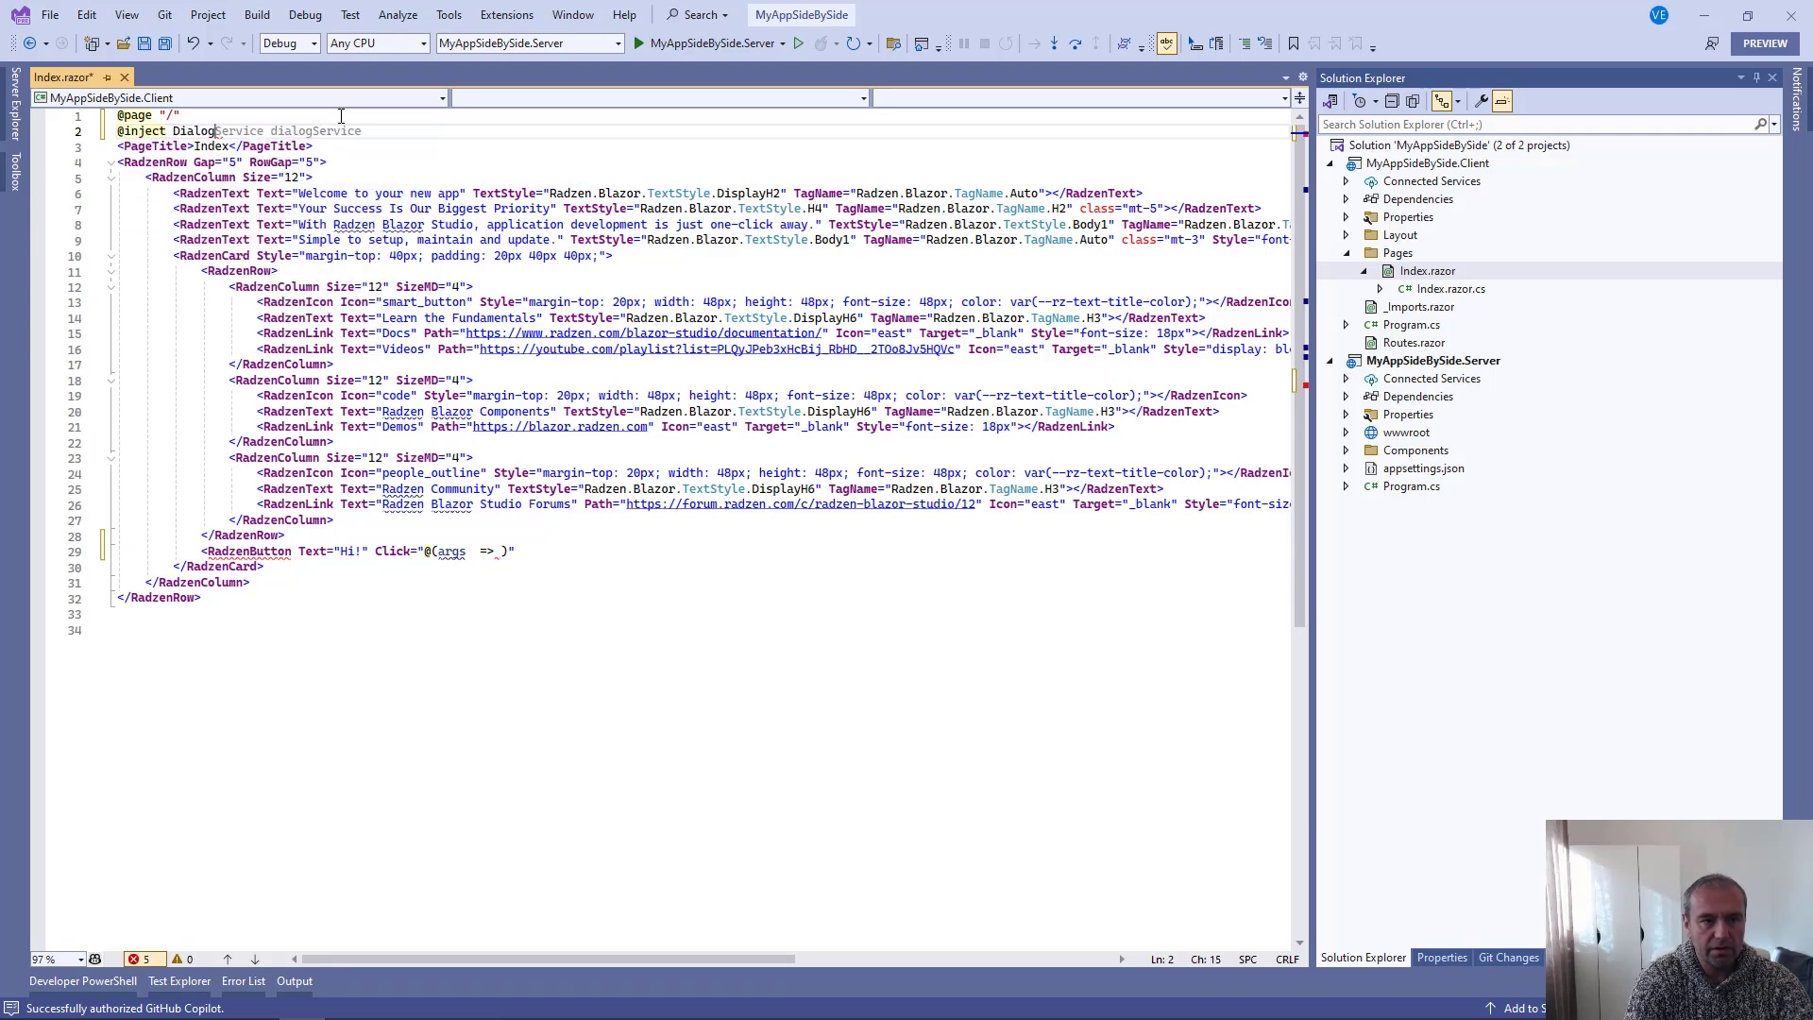
{"action": "type", "text": "dialogService;"}
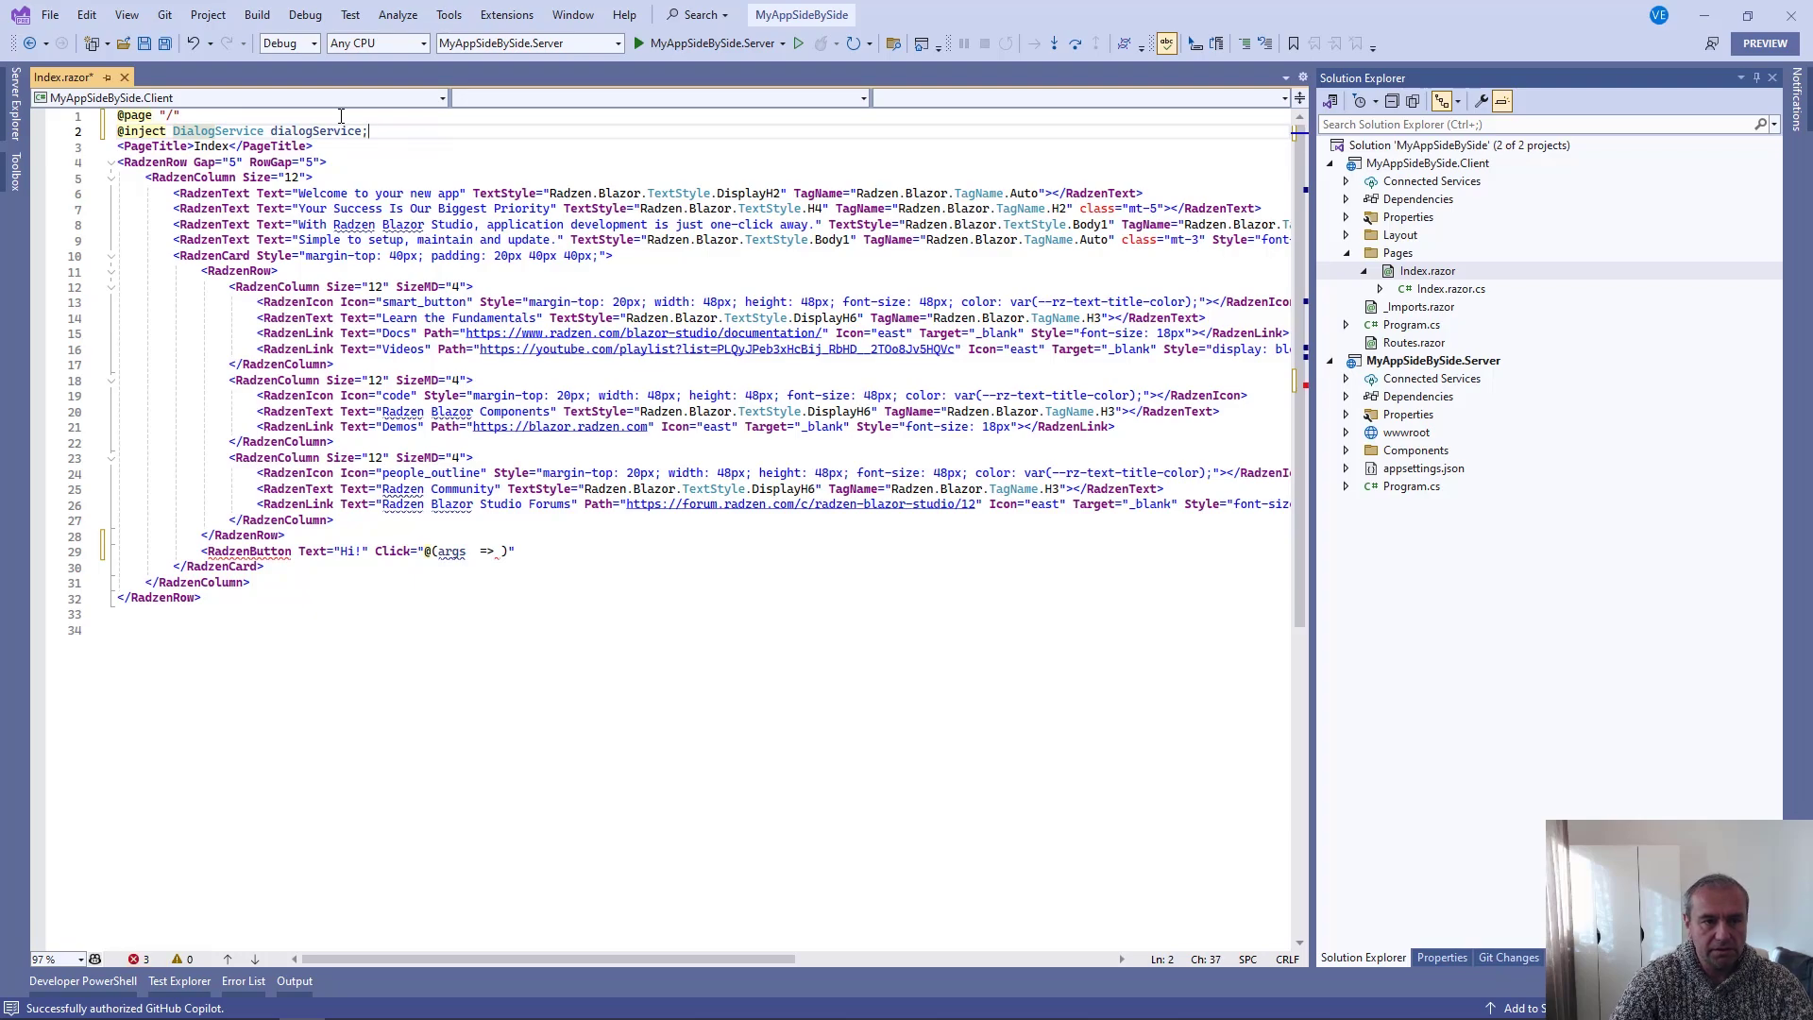
Make the button's Click handler call dialogService.Alert("Hi!") and save Index.razor
{"action": "left_click", "coordinate": [502, 549]}
{"action": "type", "text": "dialogService"}
{"action": "type", "text": ".Alert"}
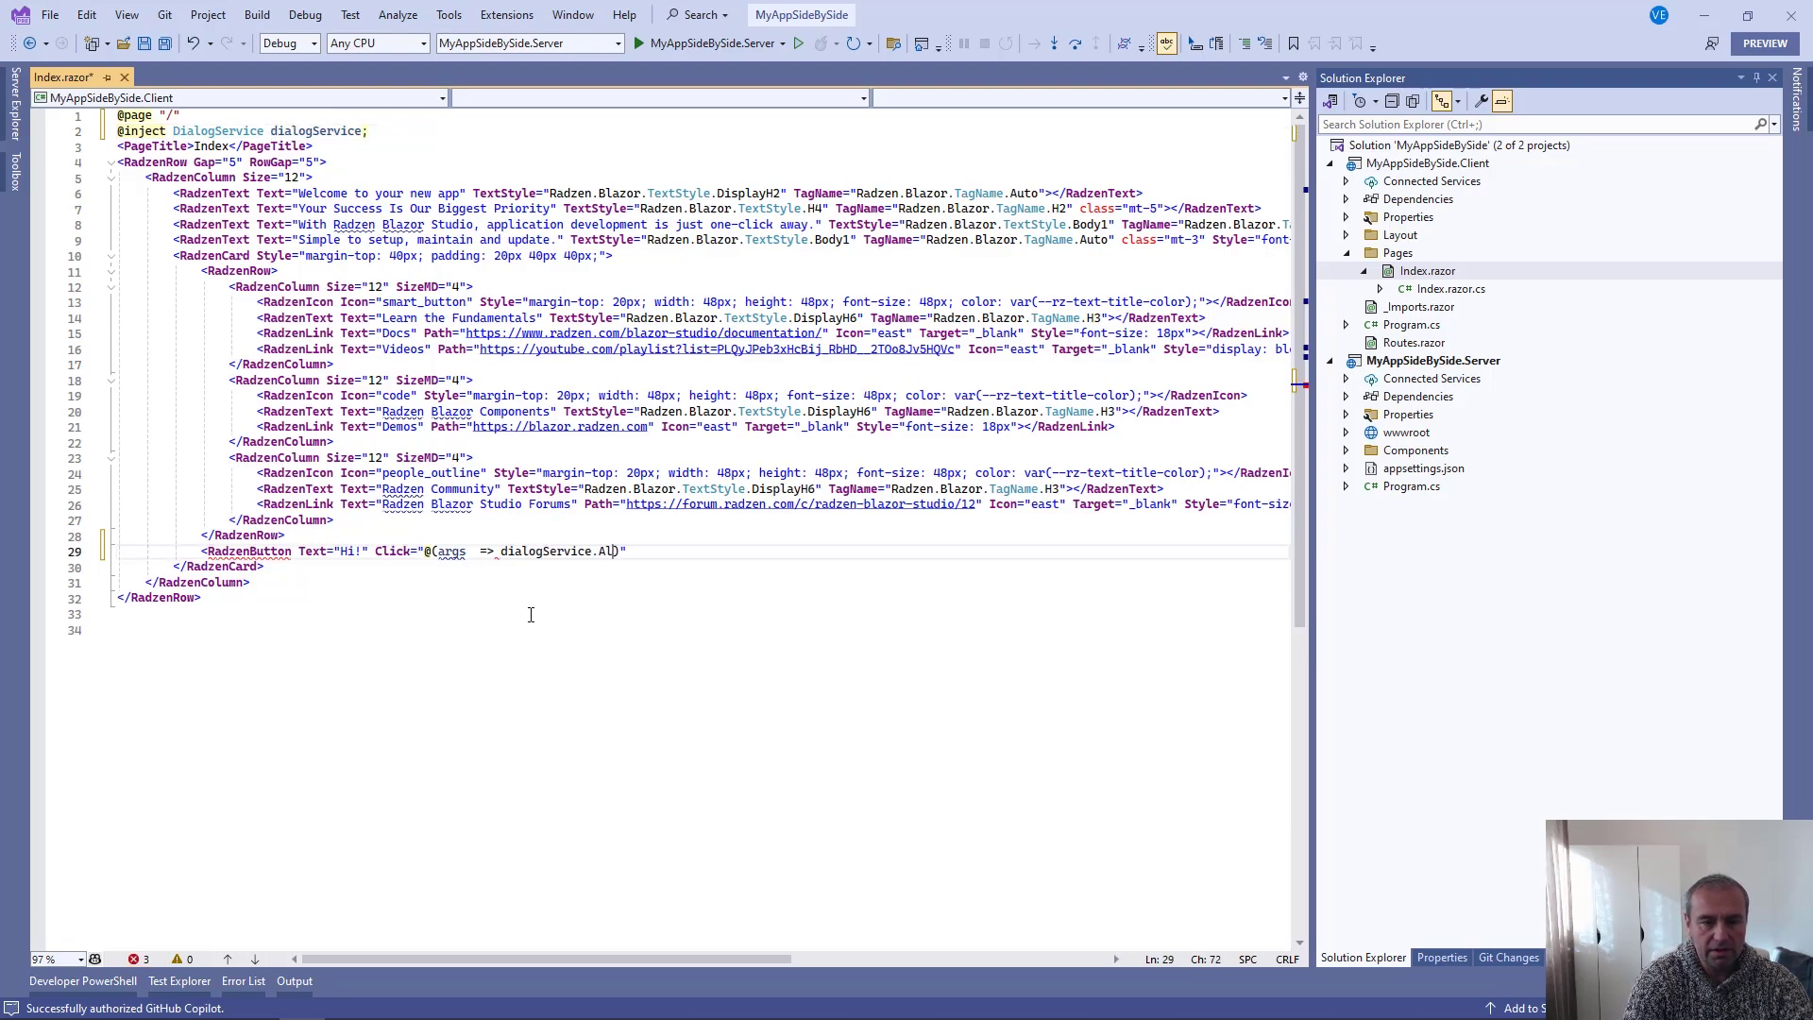
{"action": "type", "text": "(\""}
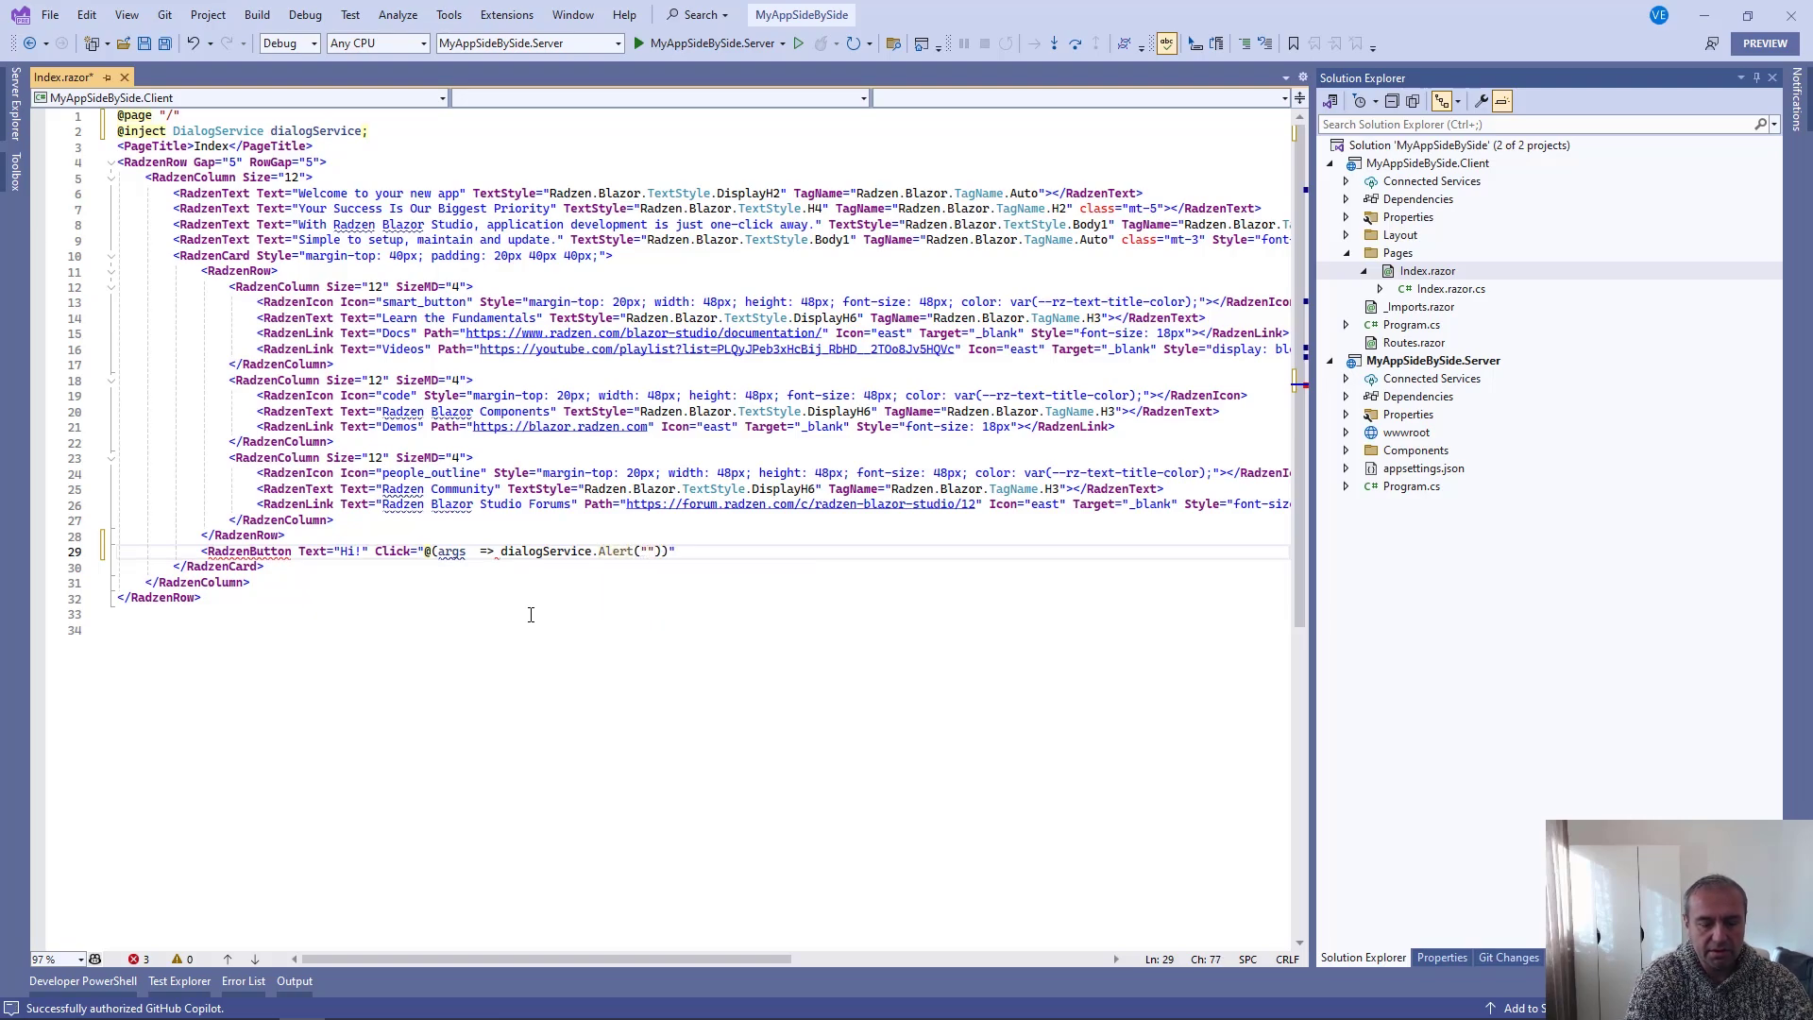
{"action": "type", "text": "Hi!"}
{"action": "key", "text": "ctrl+s"}
{"action": "left_click", "coordinate": [532, 614]}
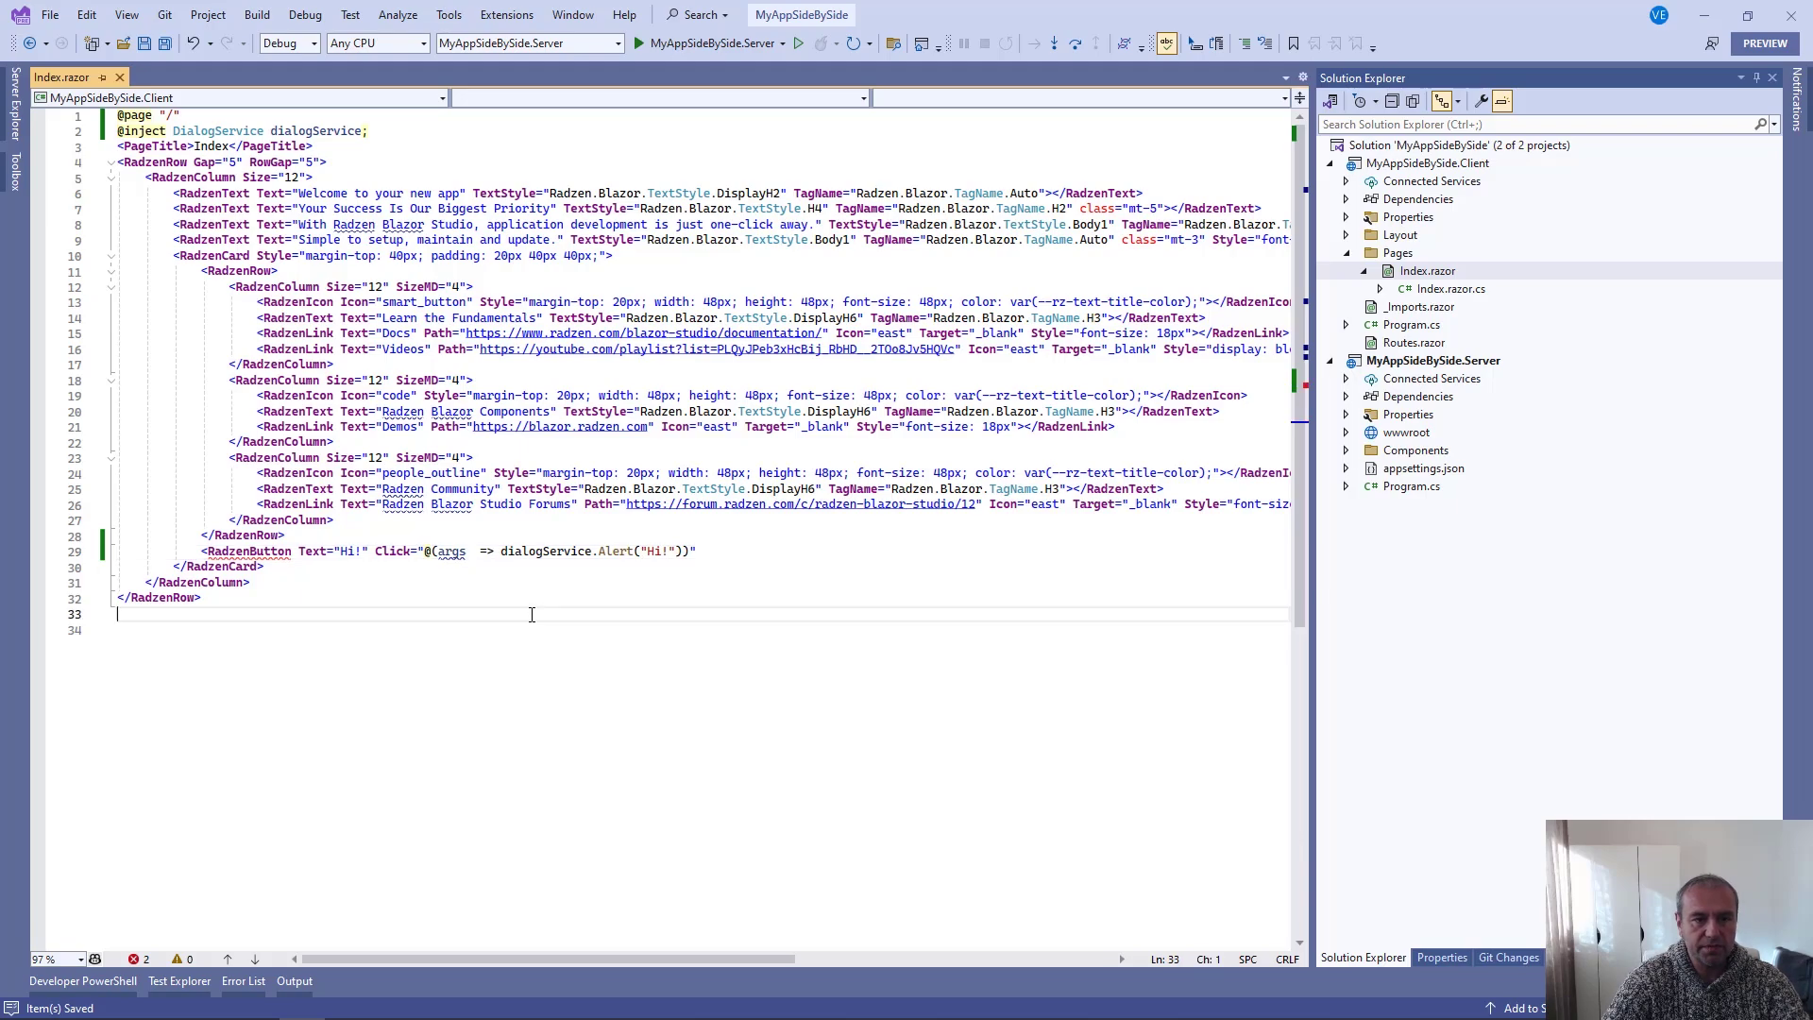
{"action": "key", "text": "alt+Tab"}
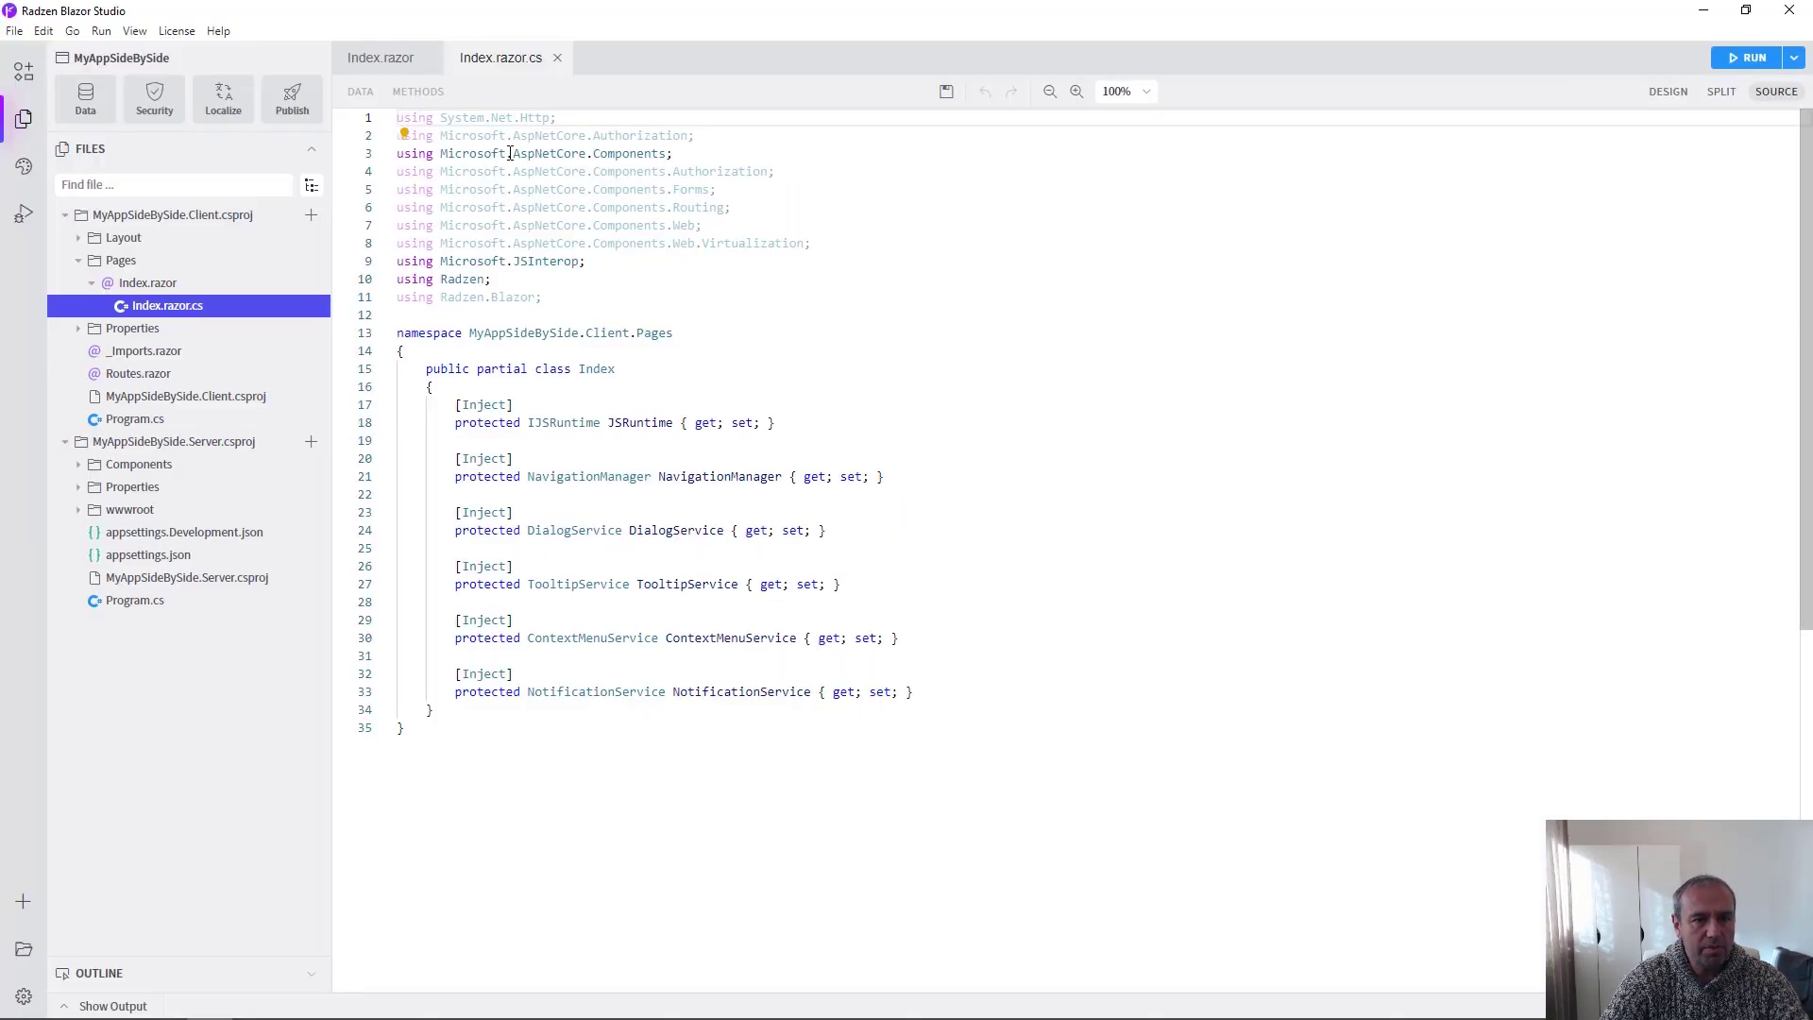
Close Index.razor.cs, select the Hi! button, and browse the page's Methods, Data and Design tabs
{"action": "left_click", "coordinate": [557, 57]}
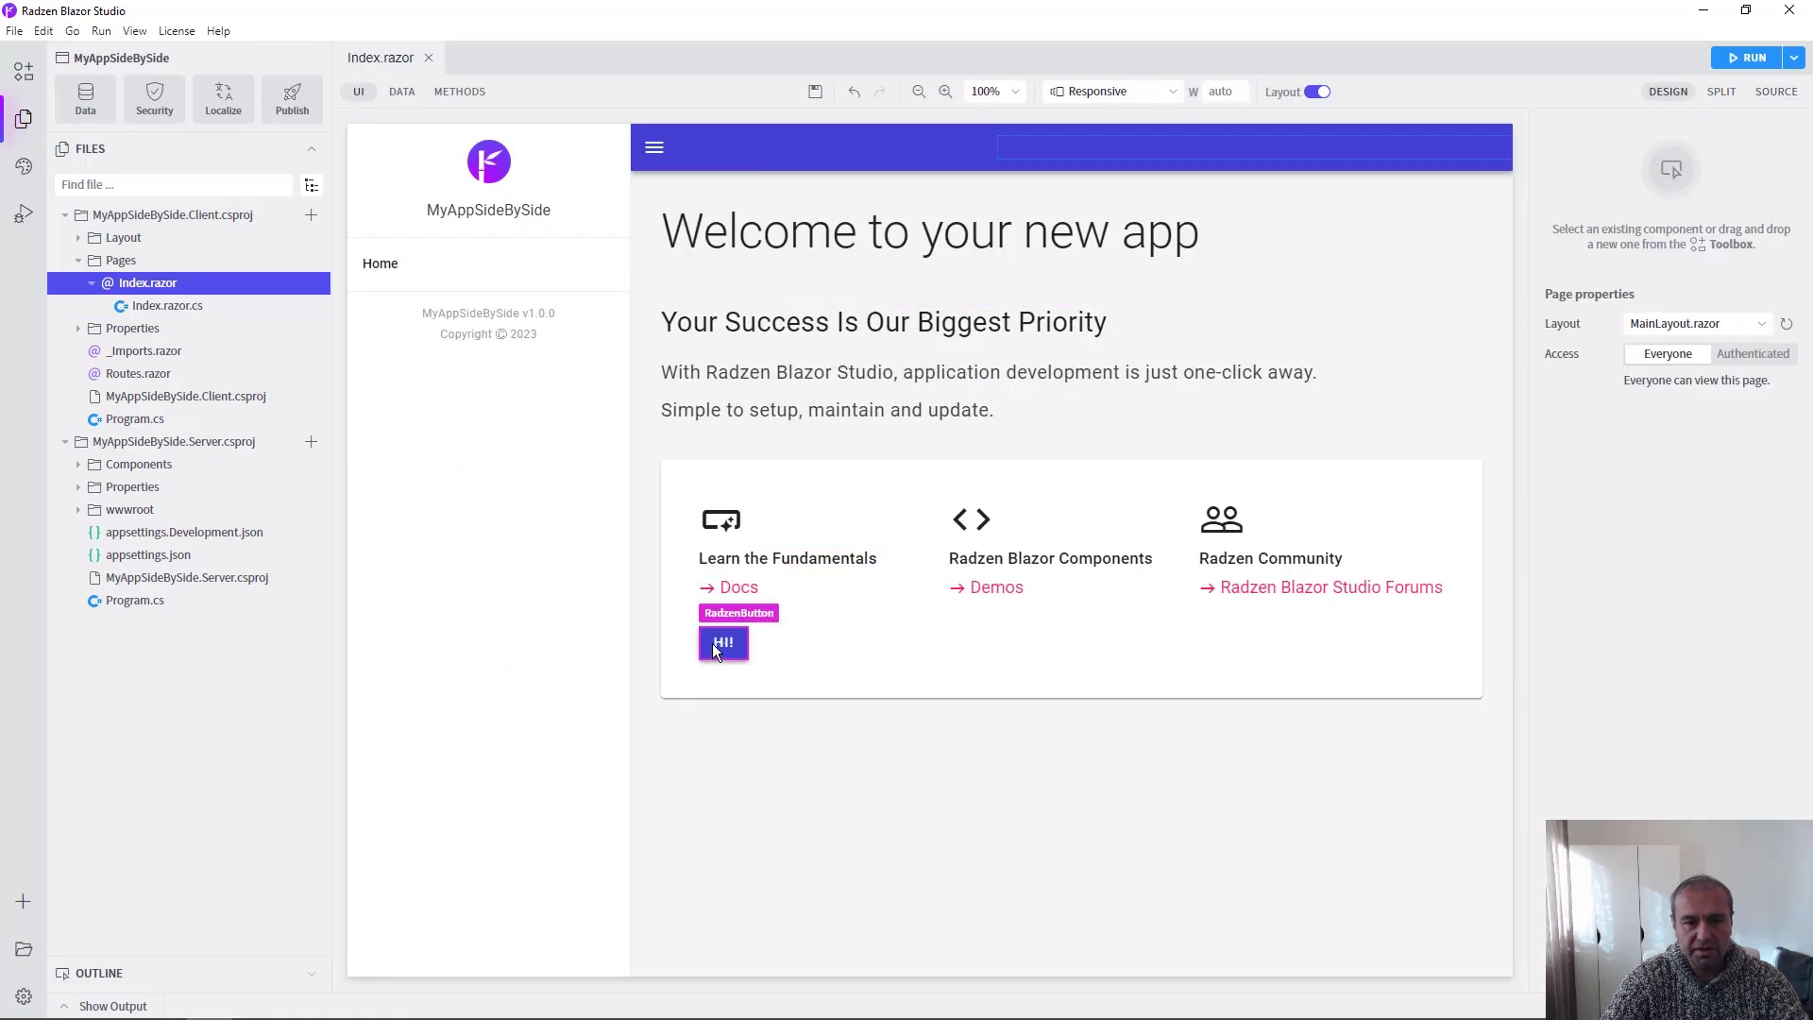
{"action": "left_click", "coordinate": [712, 644]}
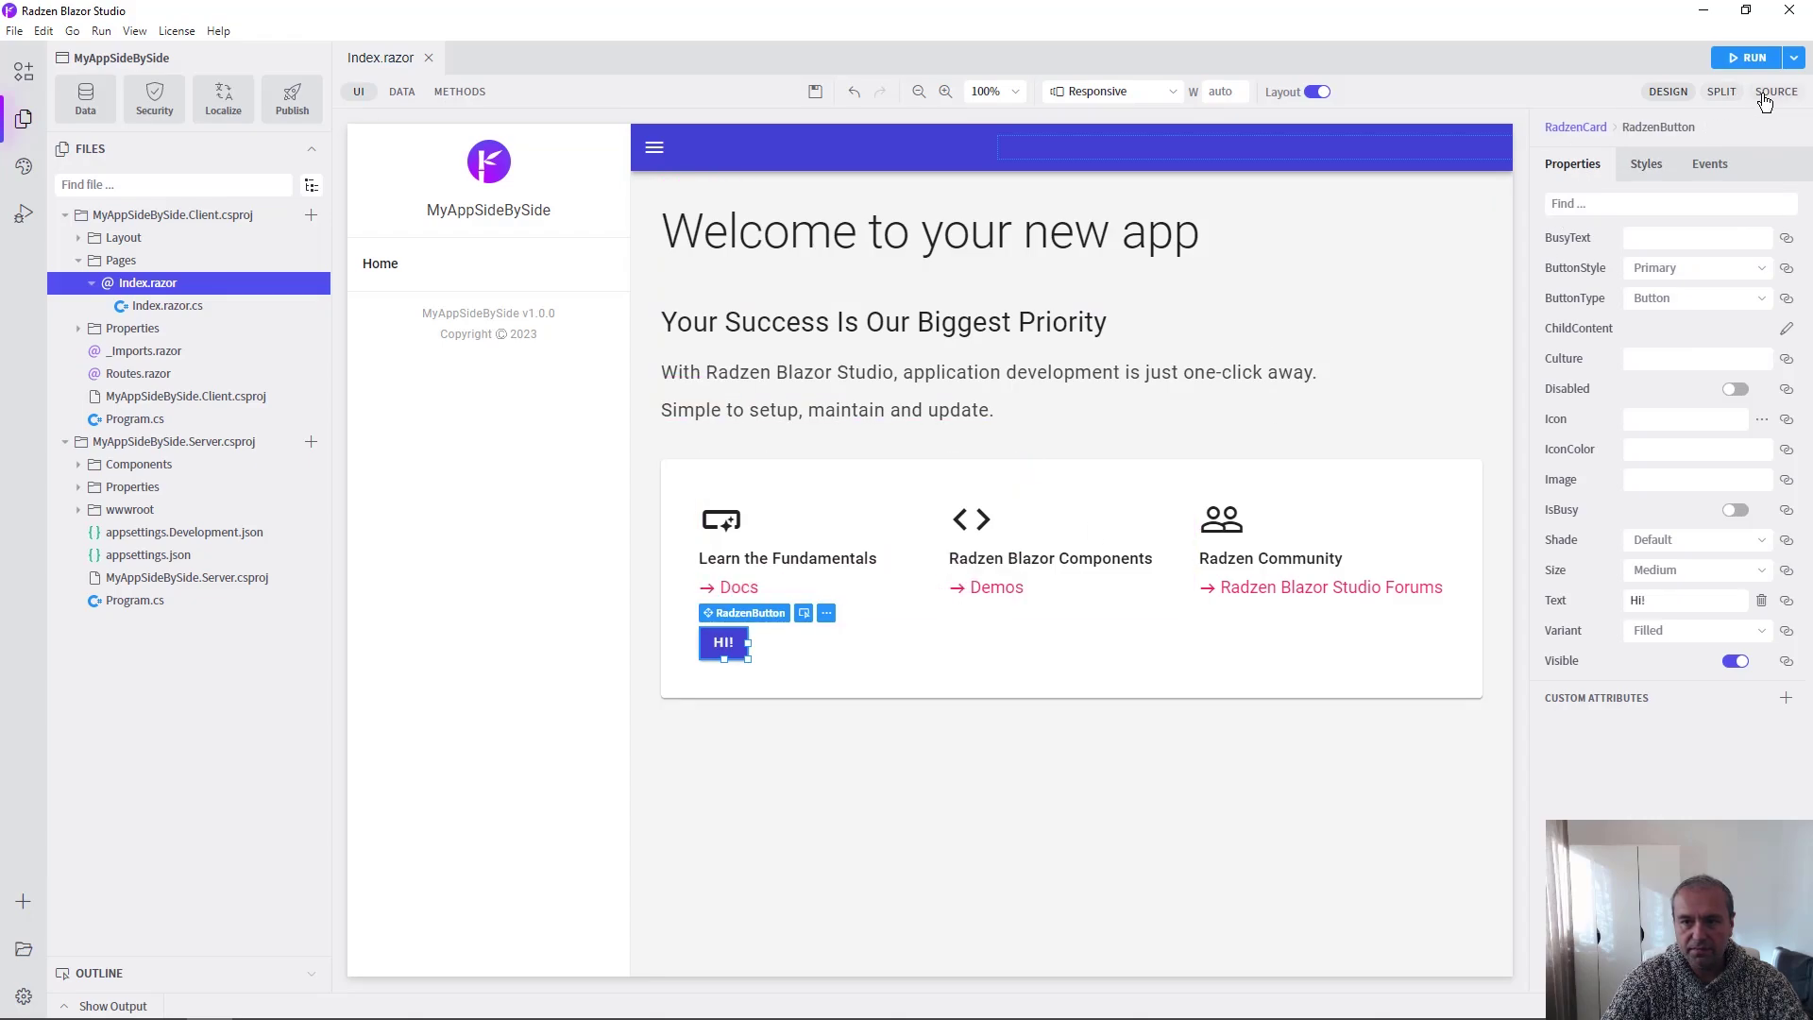
{"action": "left_click", "coordinate": [453, 94]}
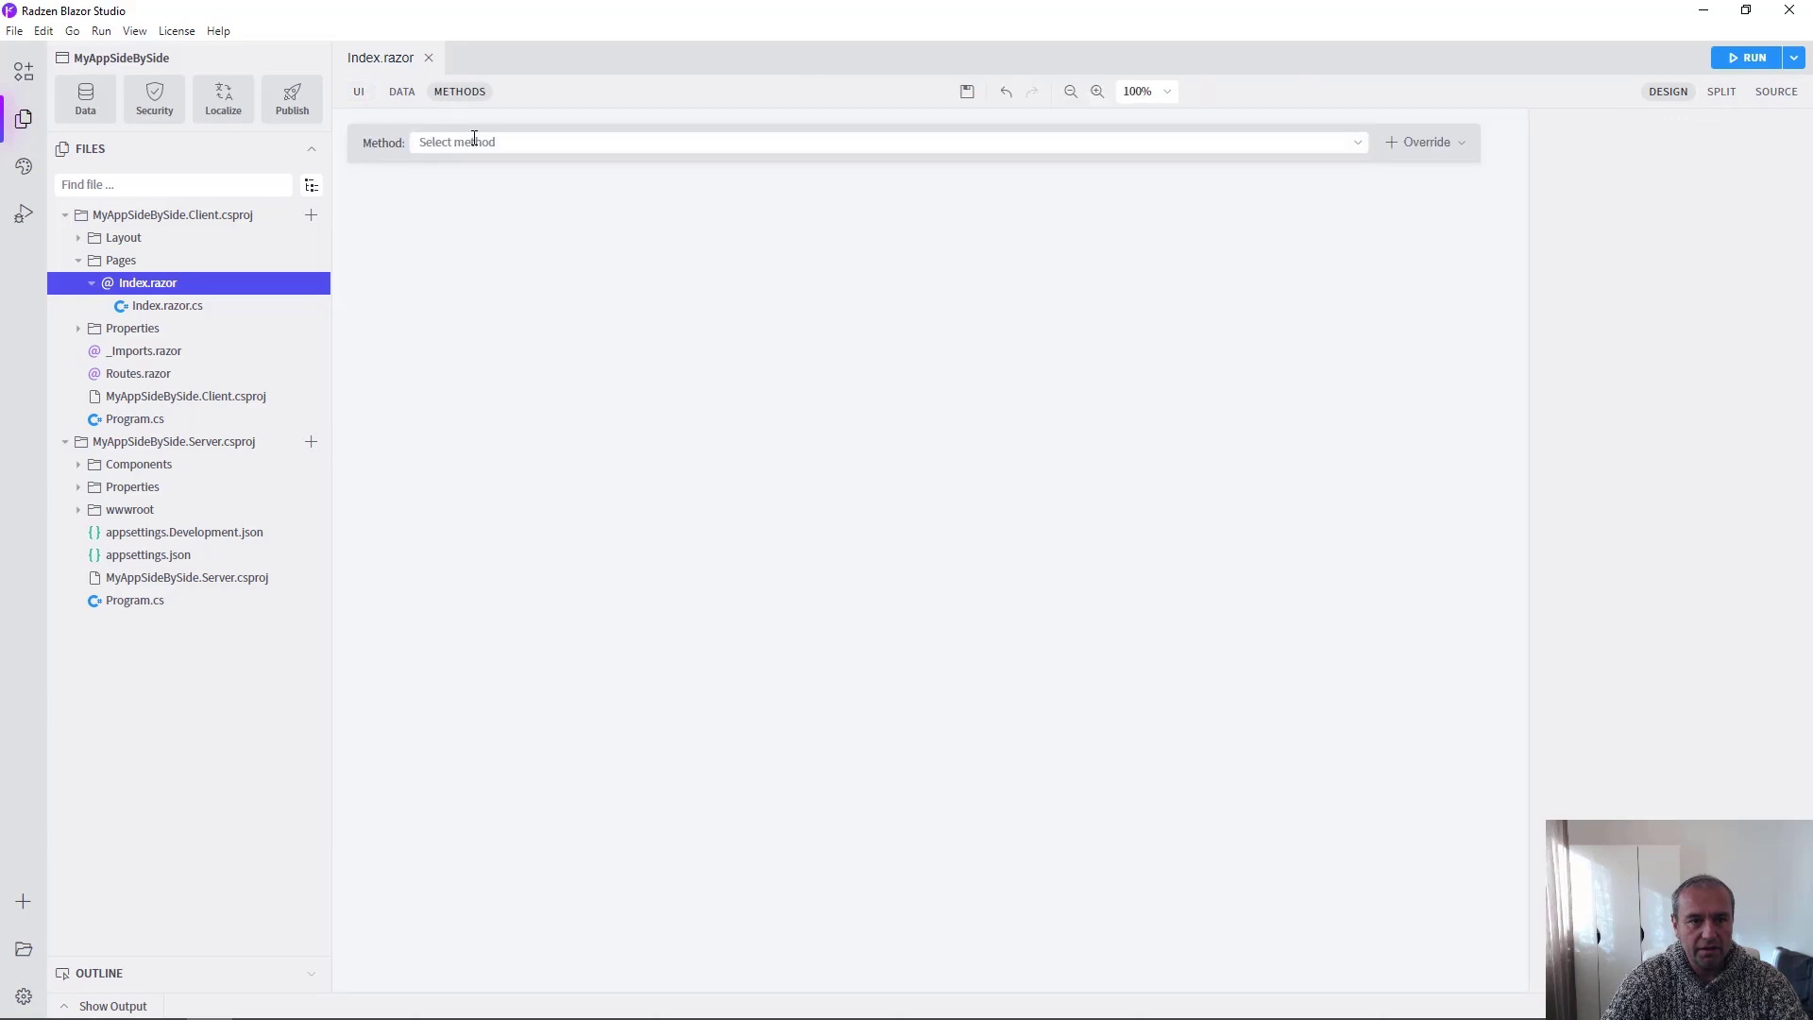
{"action": "left_click", "coordinate": [402, 93]}
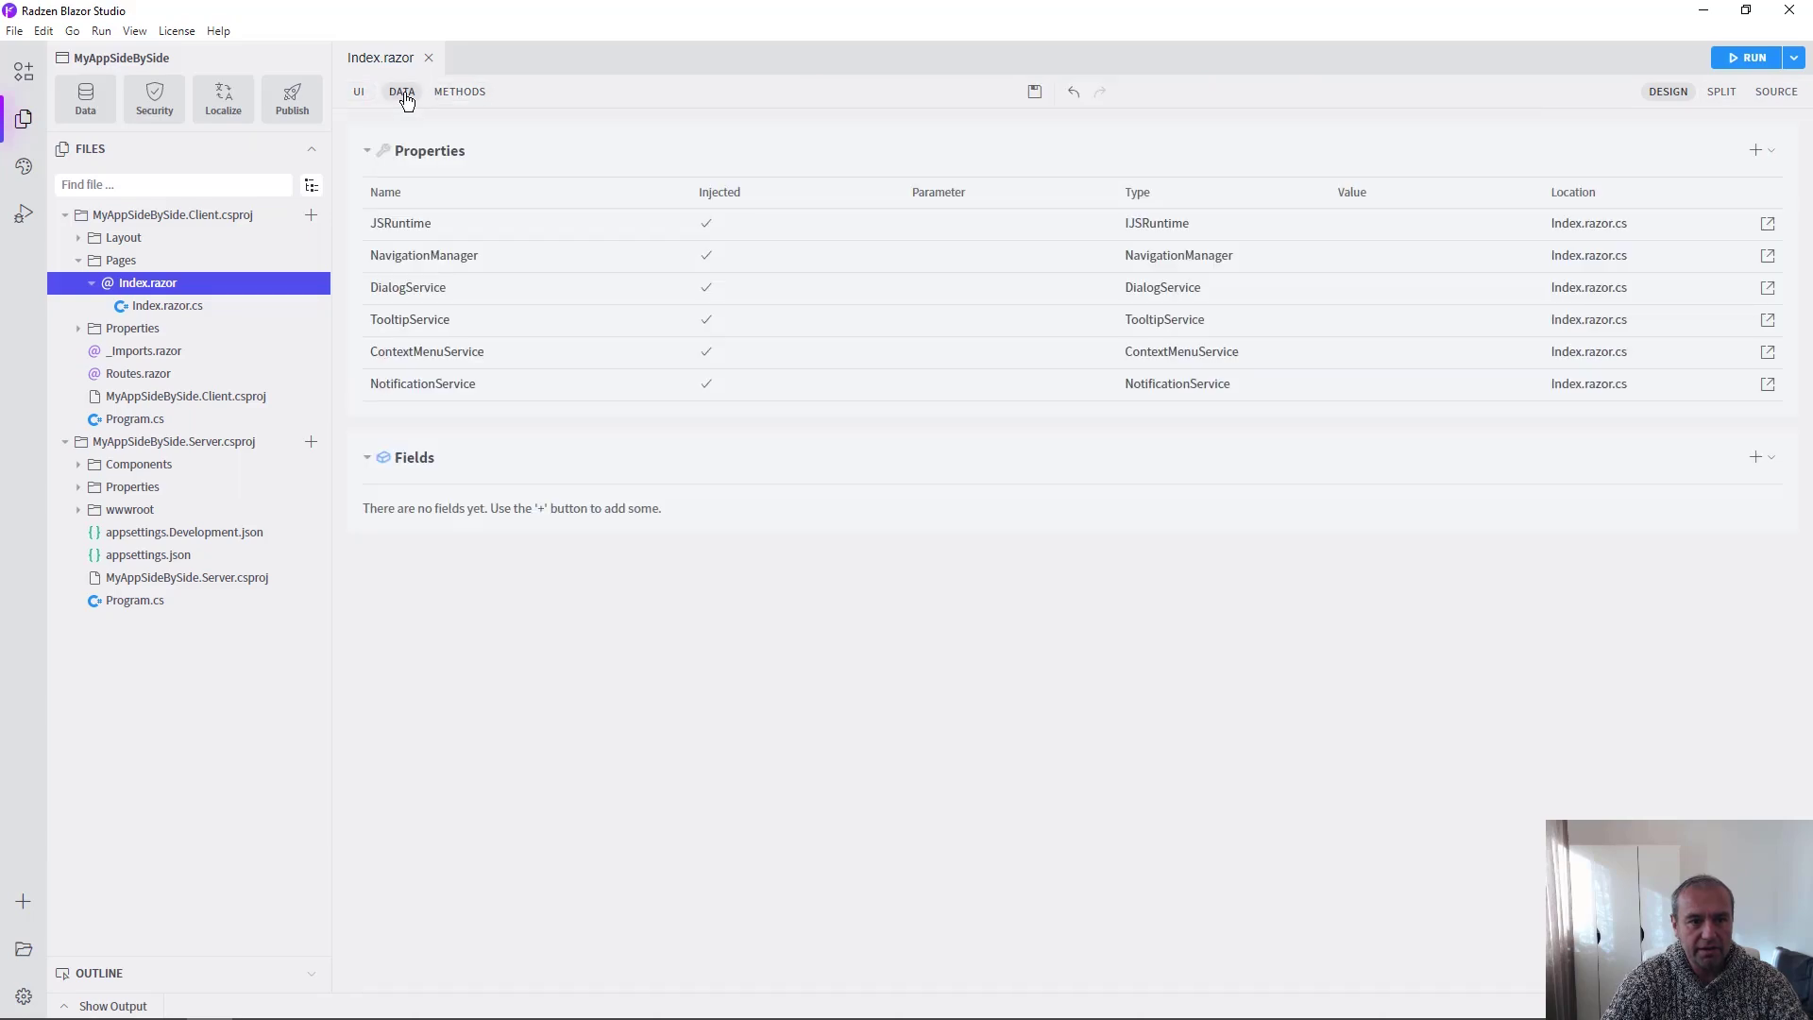
{"action": "left_click", "coordinate": [358, 94]}
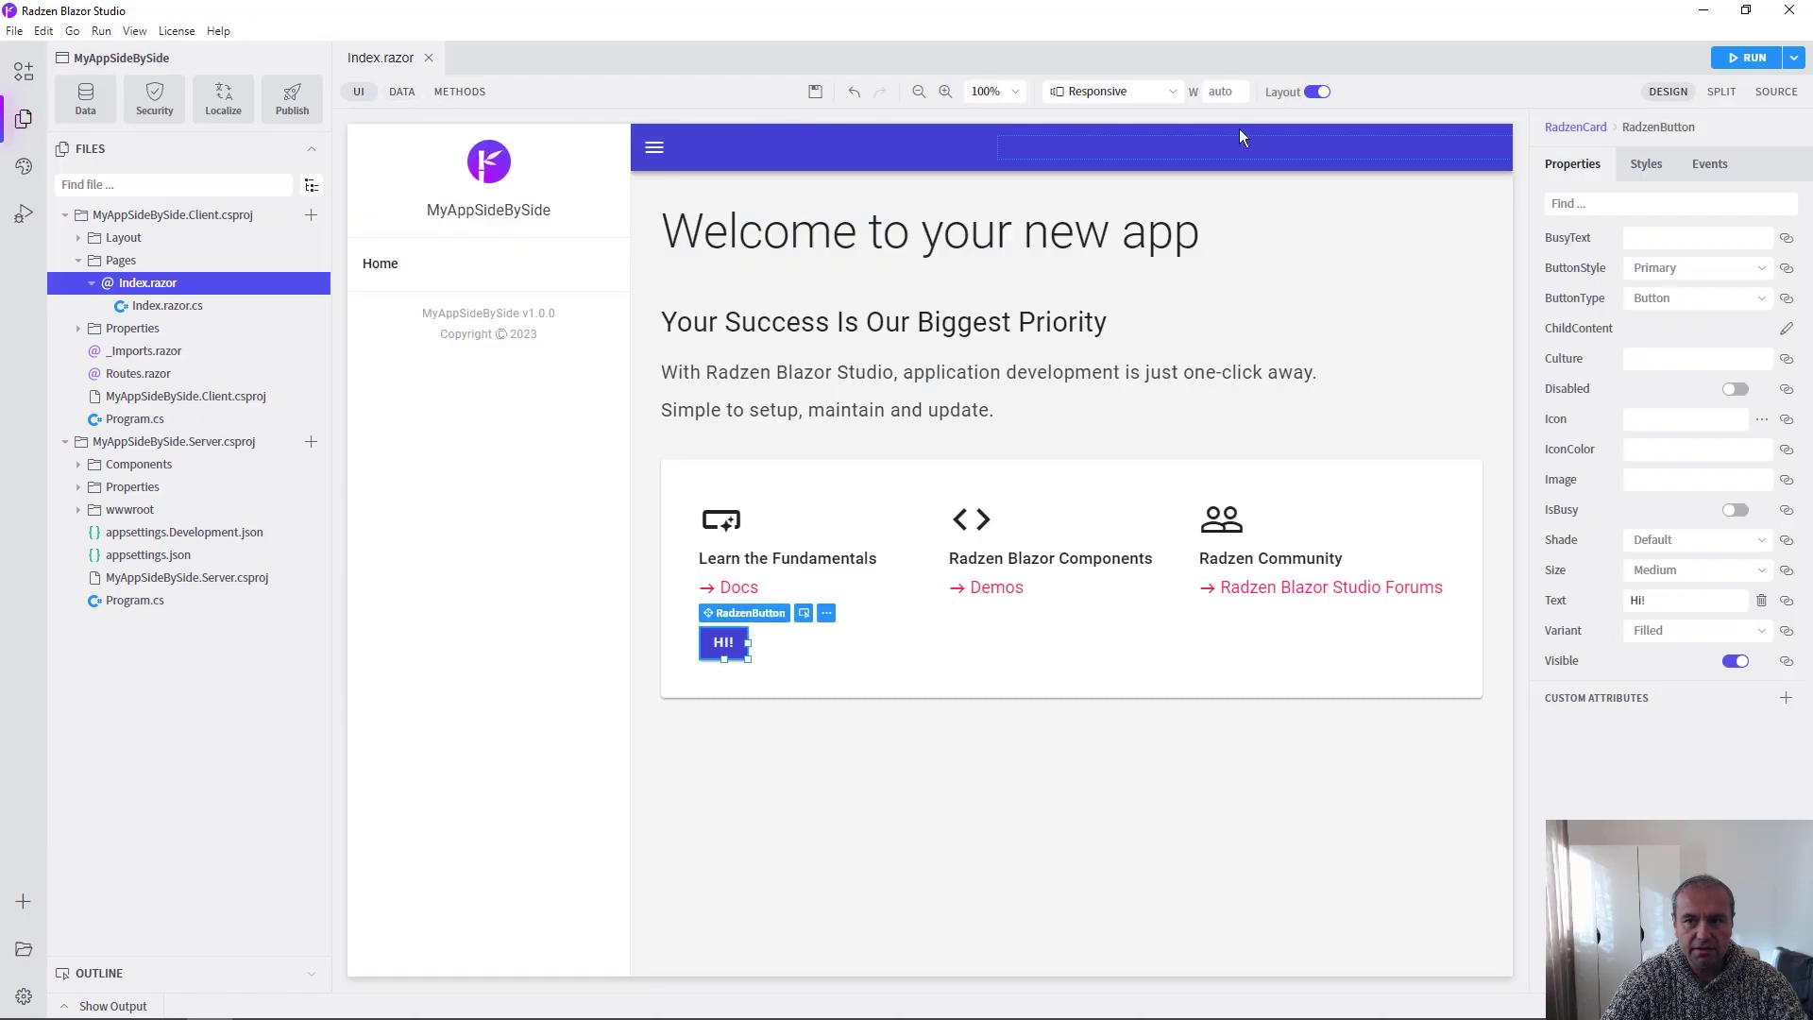
Show the page source and select the Hi! button markup on line 29
{"action": "left_click", "coordinate": [1776, 91]}
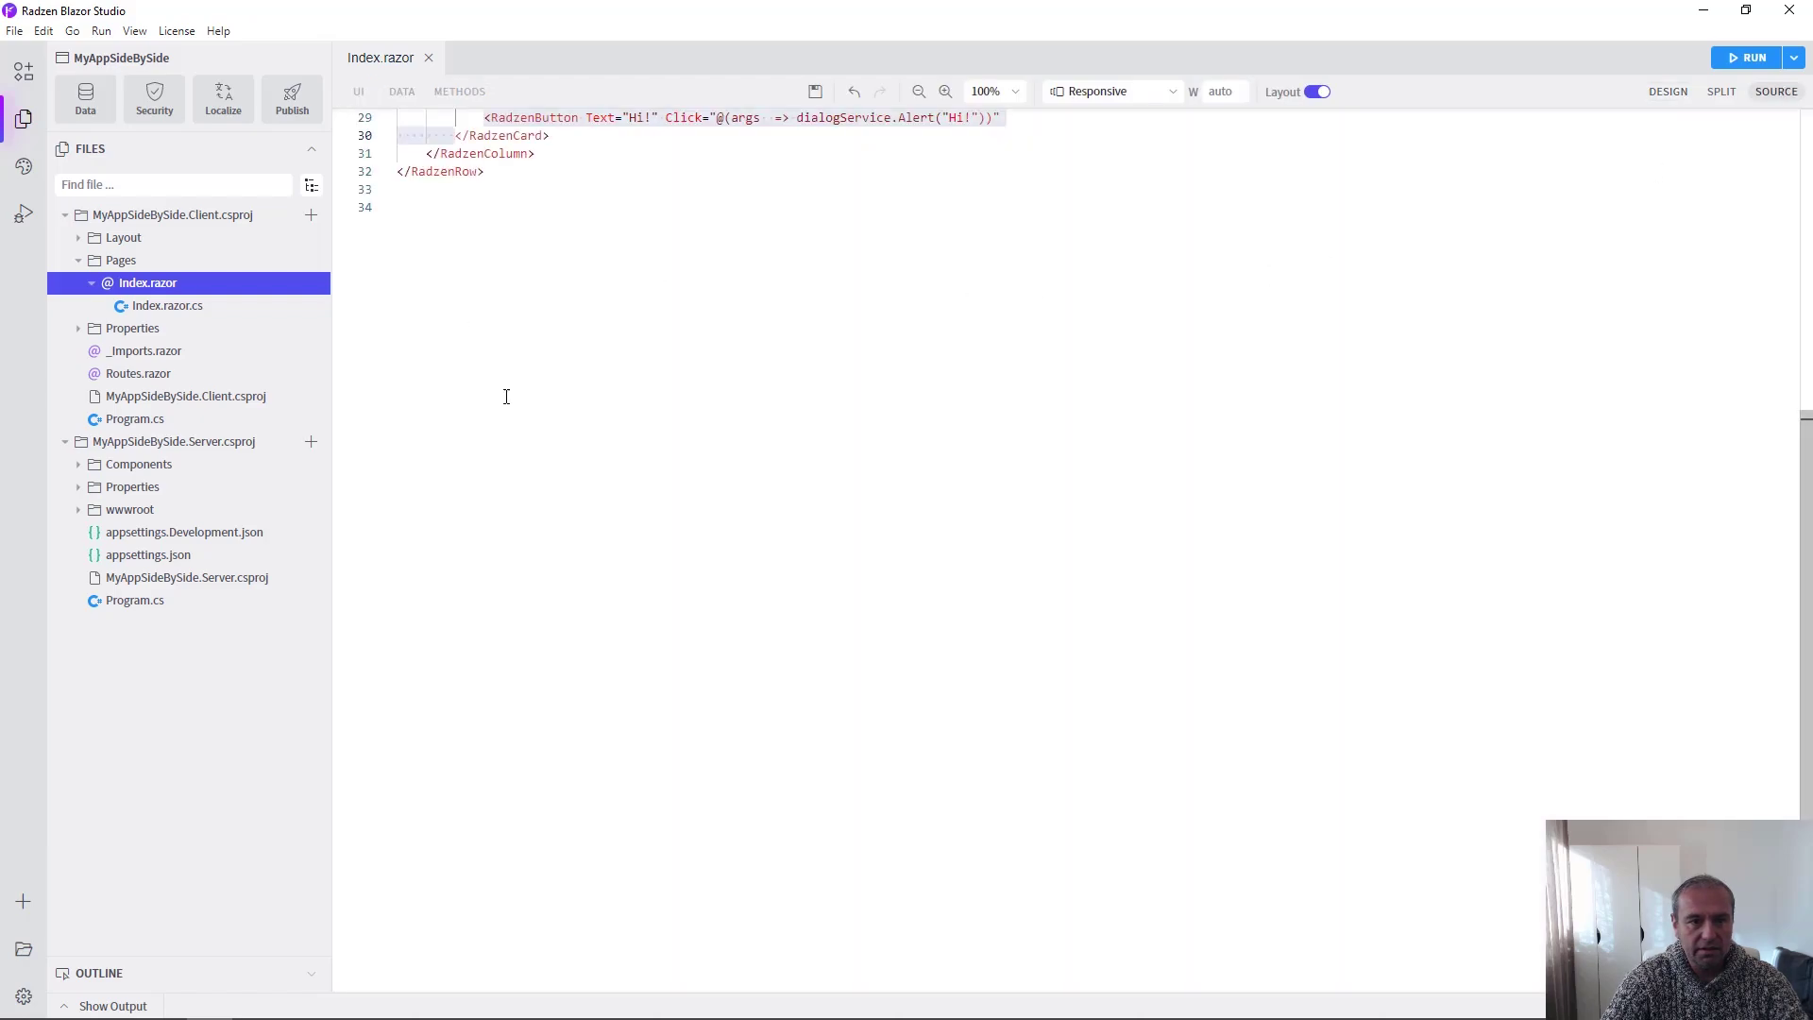
{"action": "scroll", "coordinate": [506, 397], "scroll_direction": "up", "scroll_amount": 5}
{"action": "left_click", "coordinate": [651, 451]}
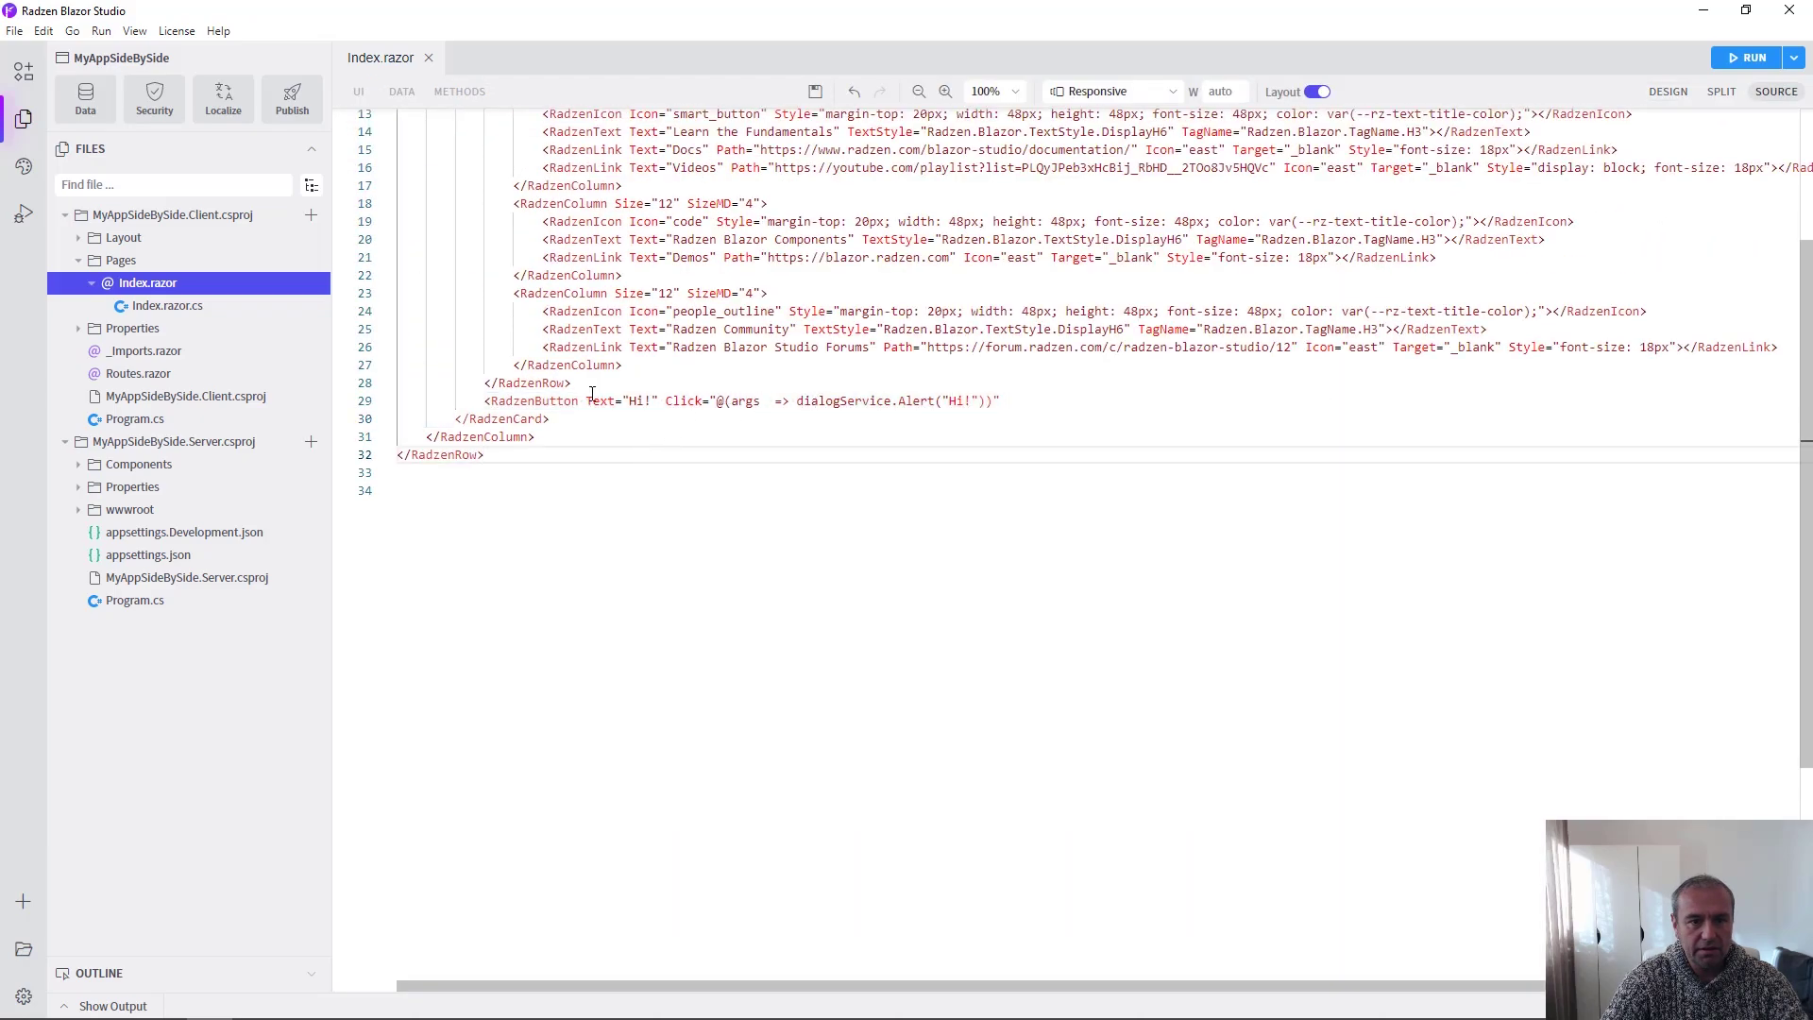
{"action": "left_click_drag", "start_coordinate": [485, 399], "coordinate": [1040, 402]}
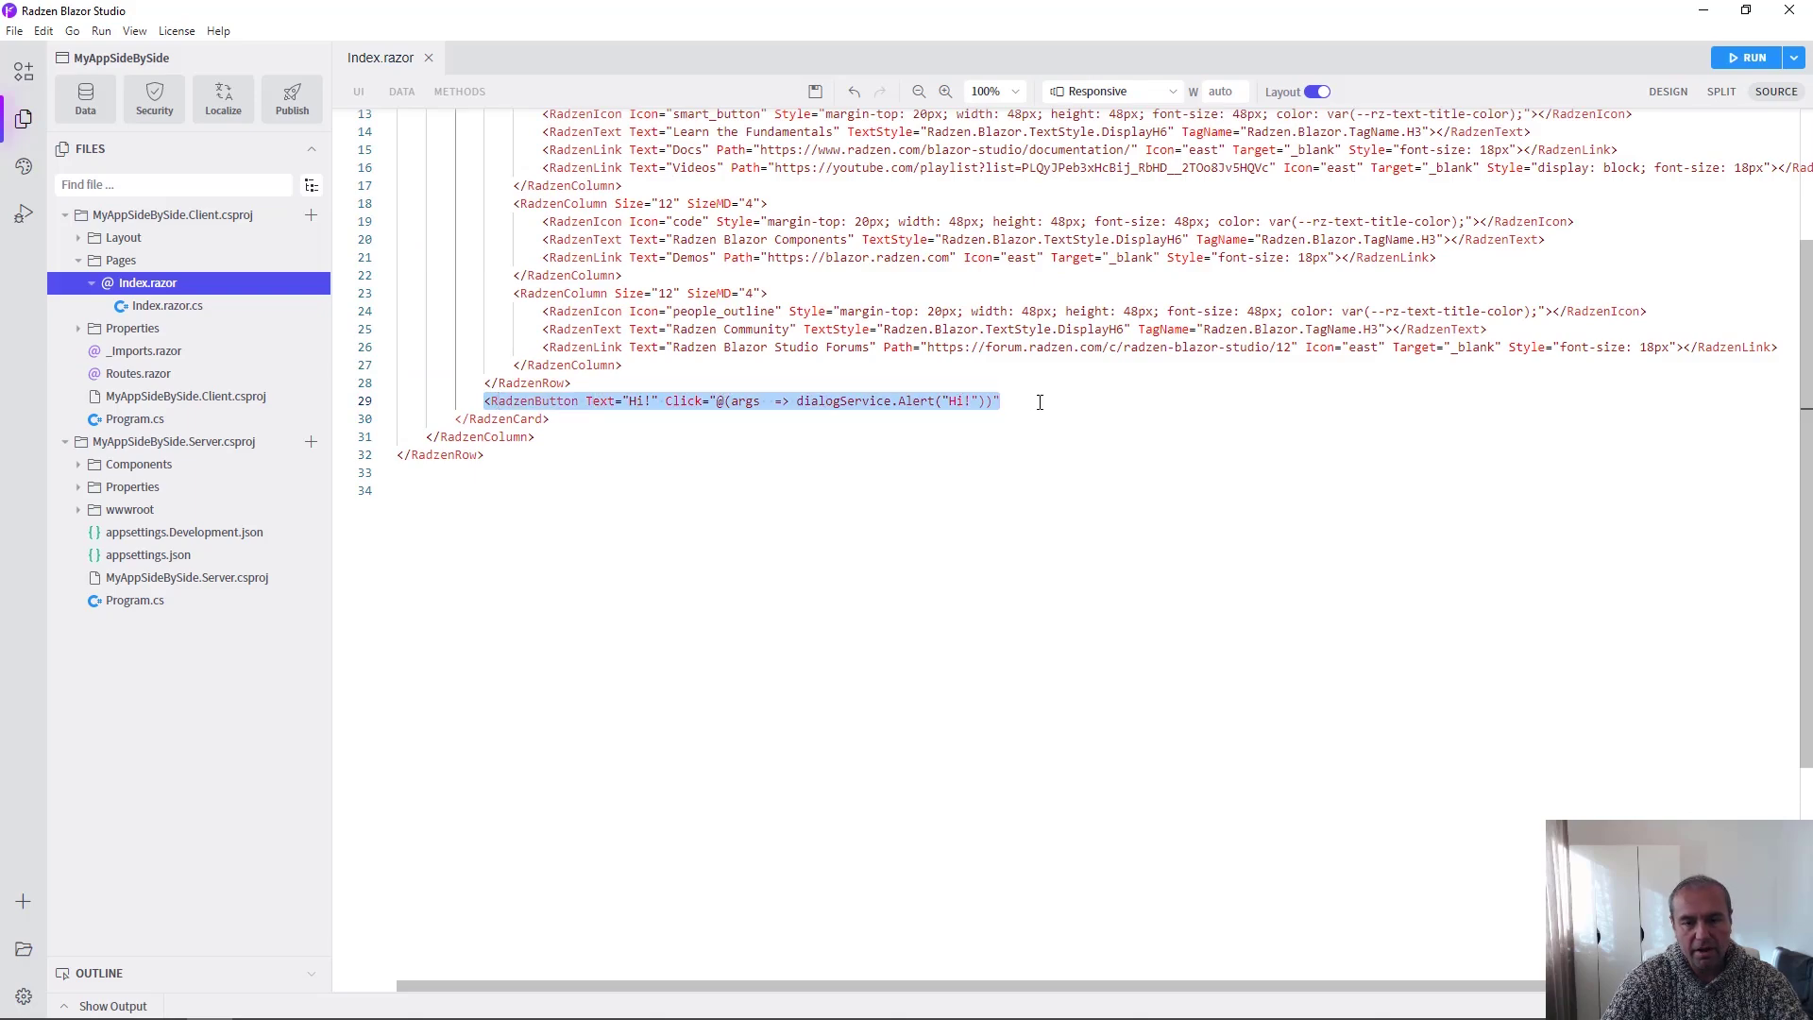
Run the app, remove the stray @ from the Hi! button tag on line 29, and save
{"action": "key", "text": "F5"}
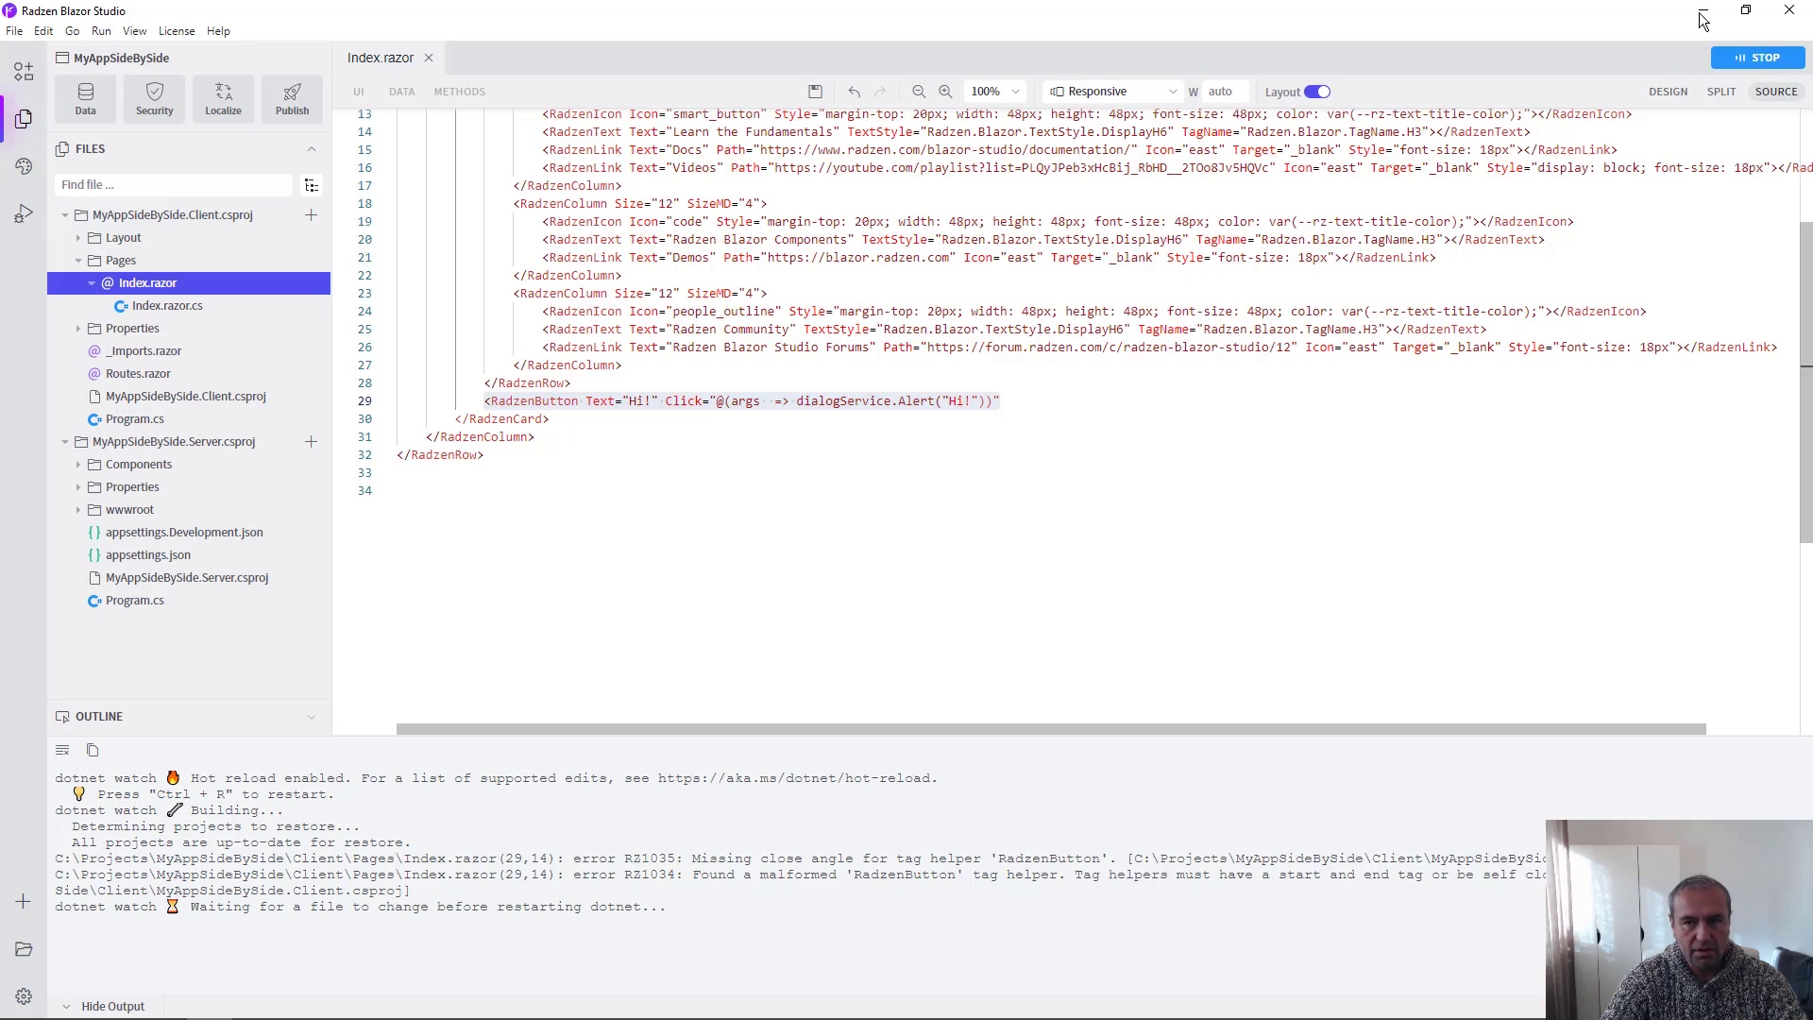
{"action": "left_click", "coordinate": [1198, 399]}
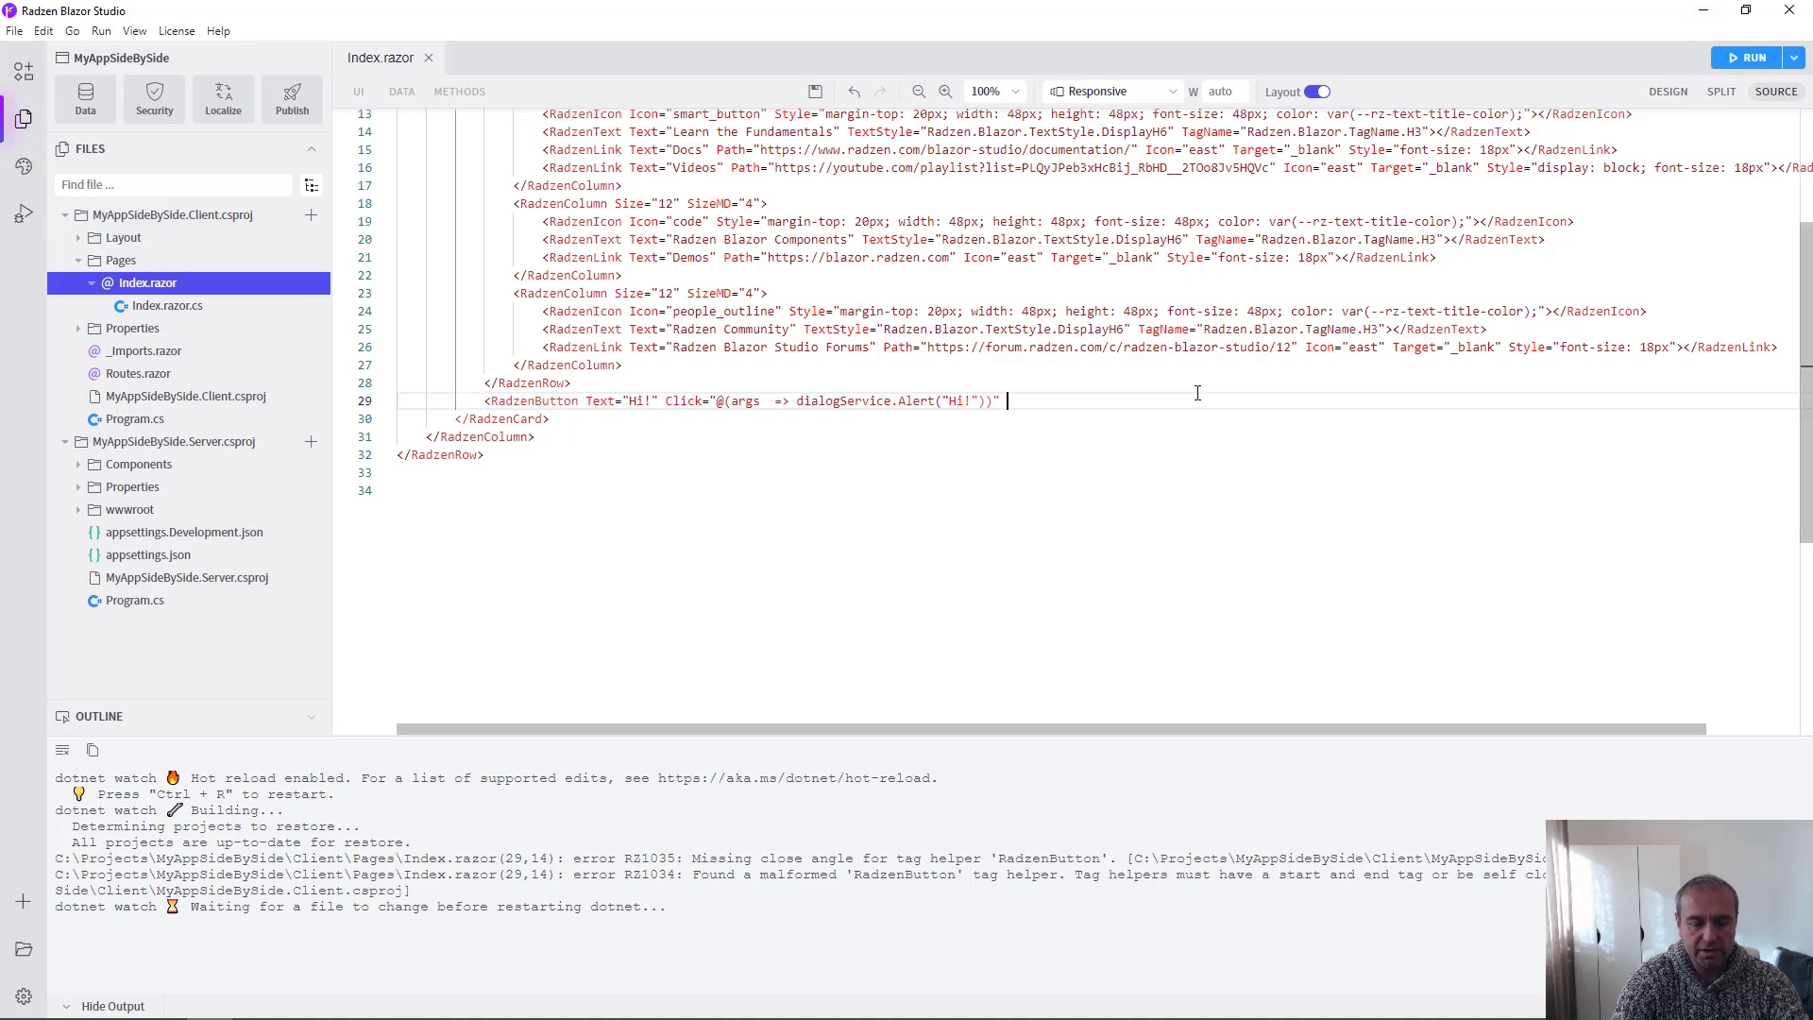
{"action": "type", "text": "@/>"}
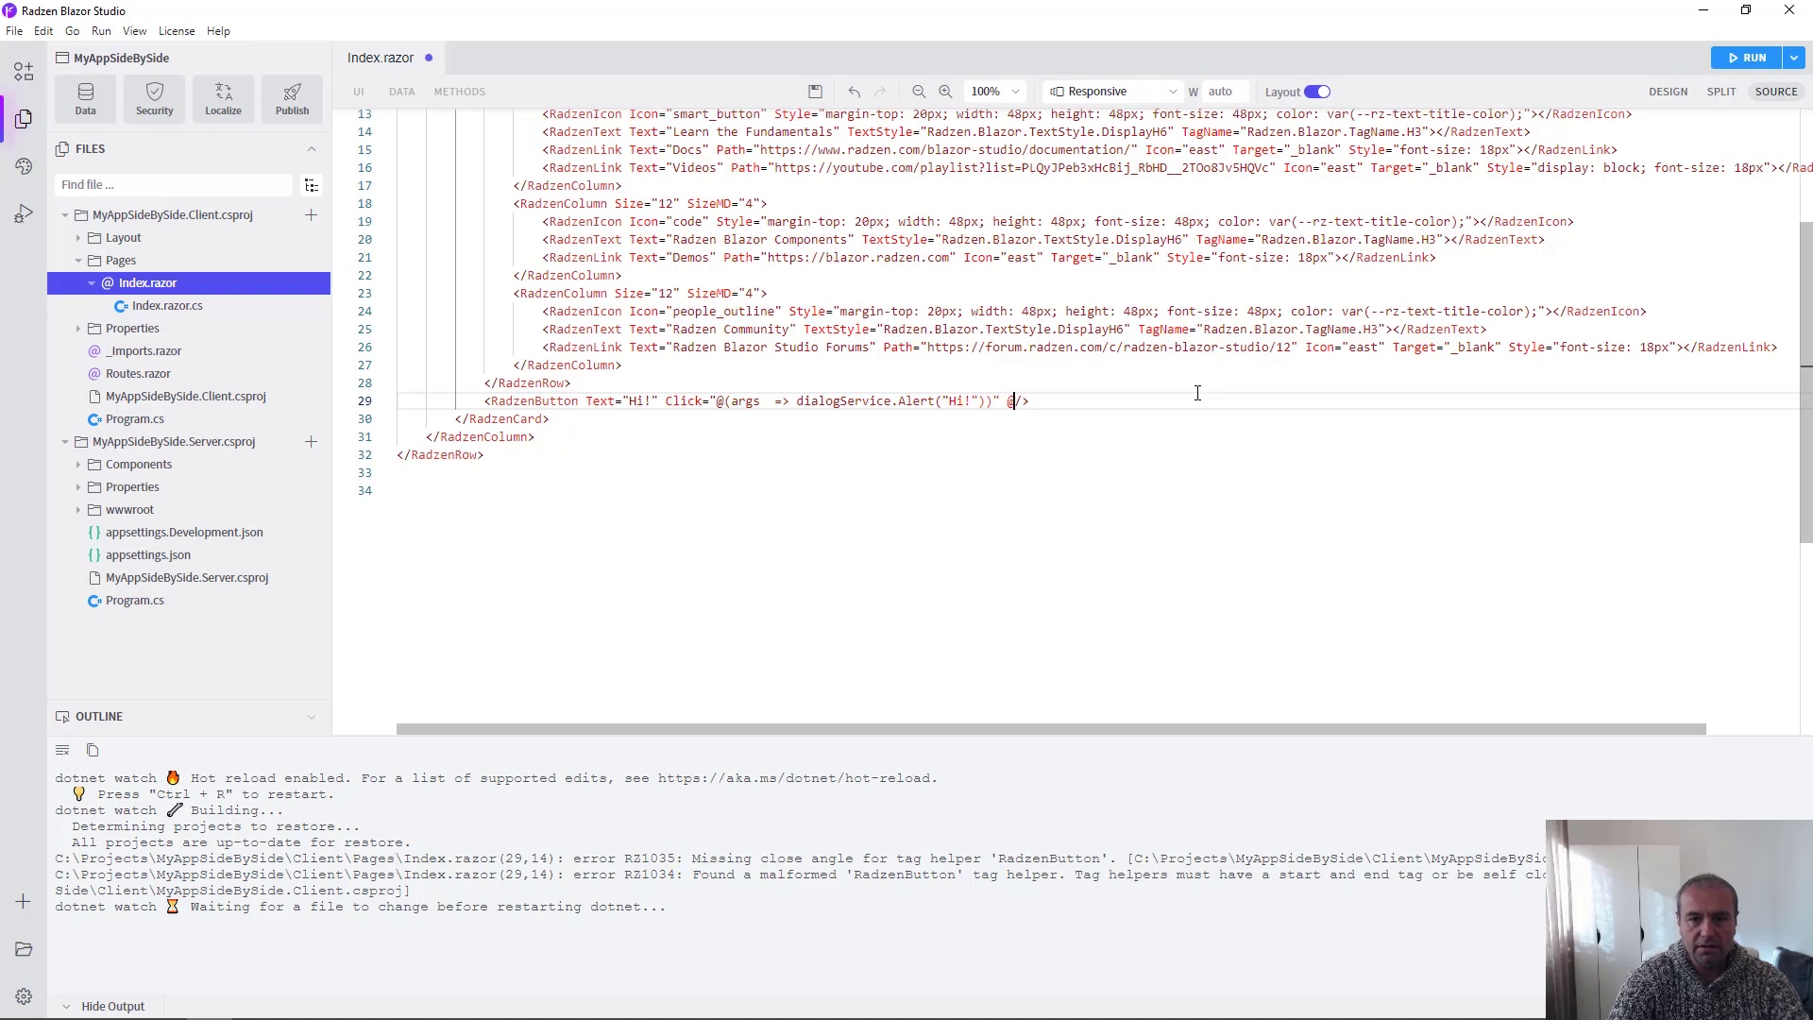
{"action": "key", "text": "Left"}
{"action": "key", "text": "Left"}
{"action": "key", "text": "BackSpace"}
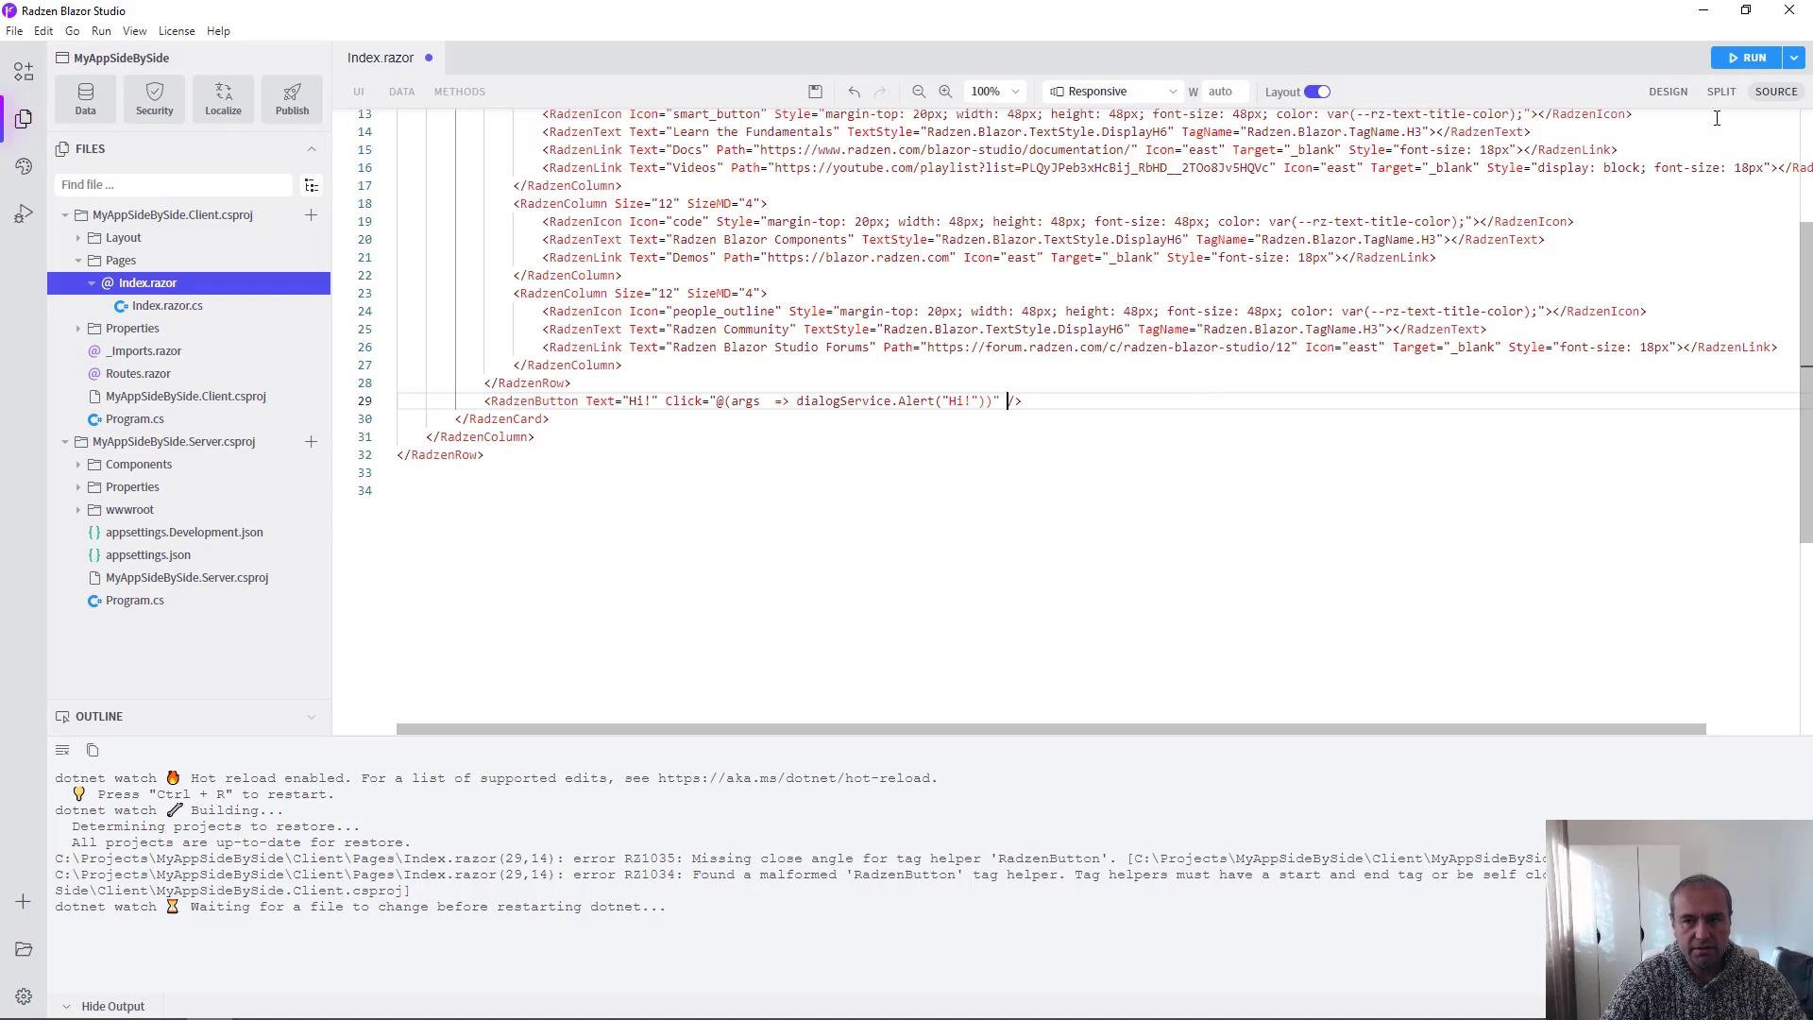
{"action": "key", "text": "ctrl+s"}
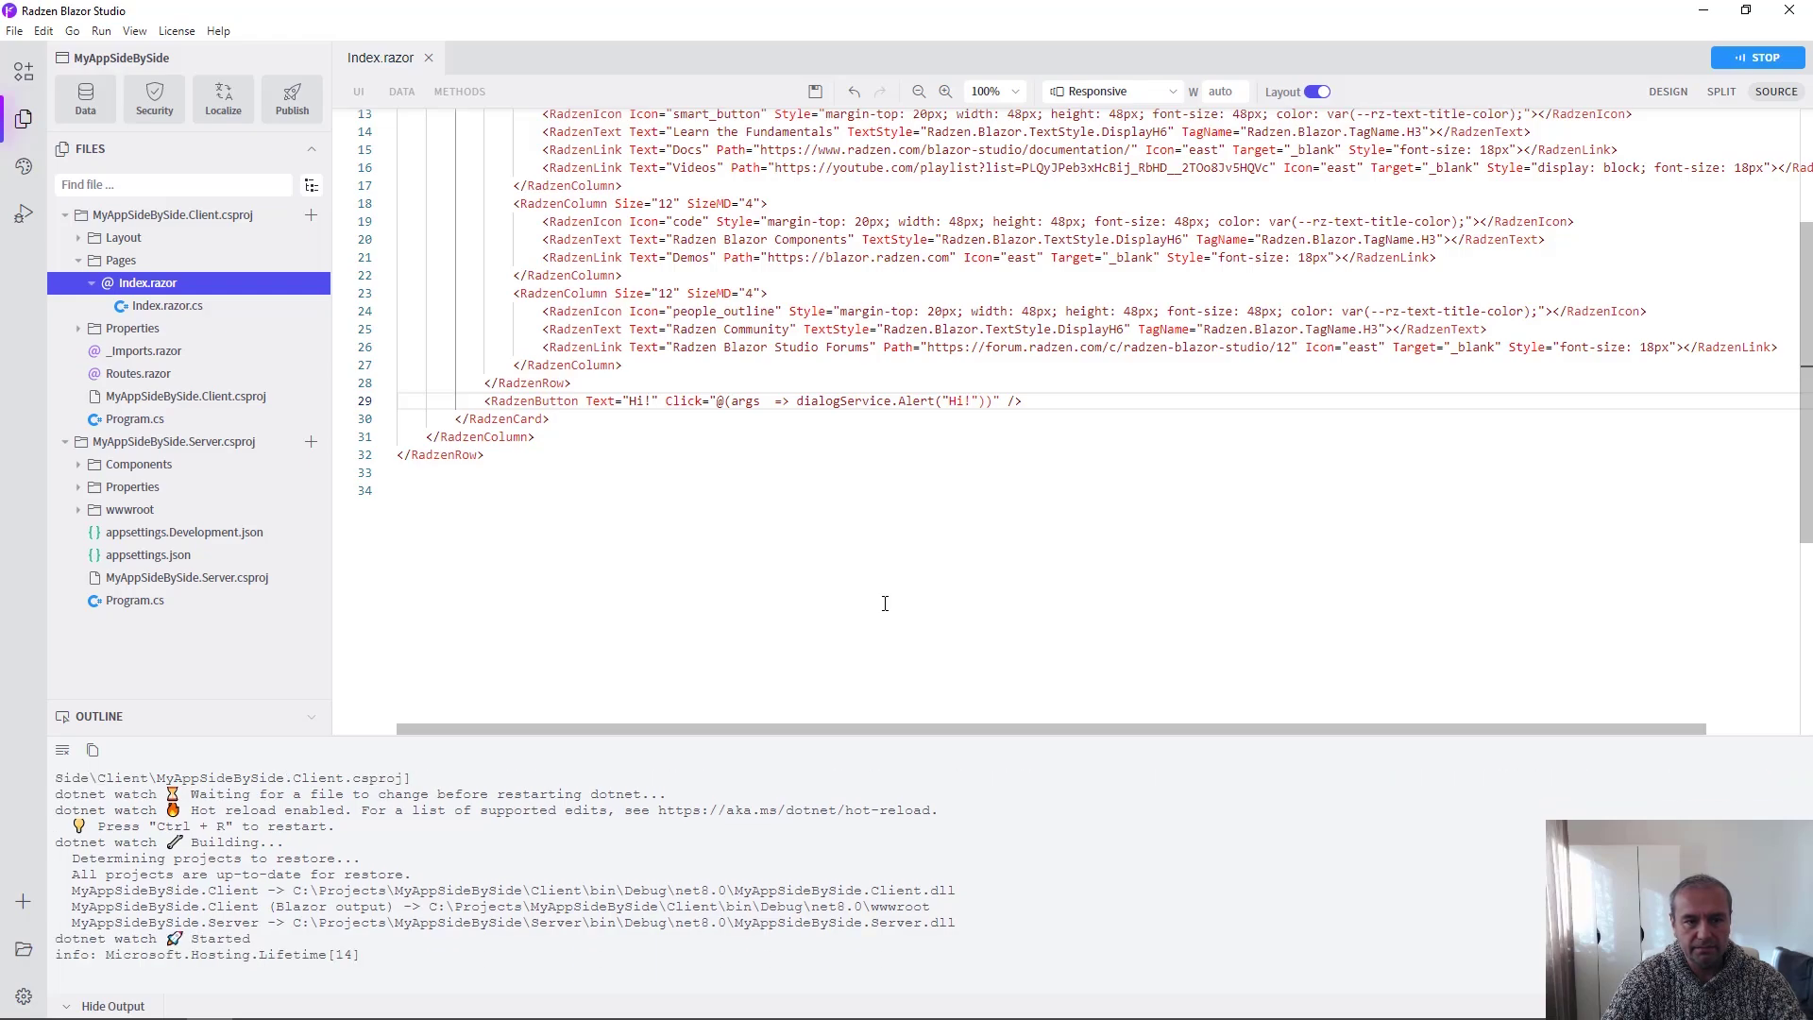
{"action": "key", "text": "alt+Tab"}
Detach the app tab, click Hi! to confirm the 'Hi!' alert appears, and dismiss it with OK
{"action": "left_click_drag", "start_coordinate": [985, 21], "coordinate": [987, 86]}
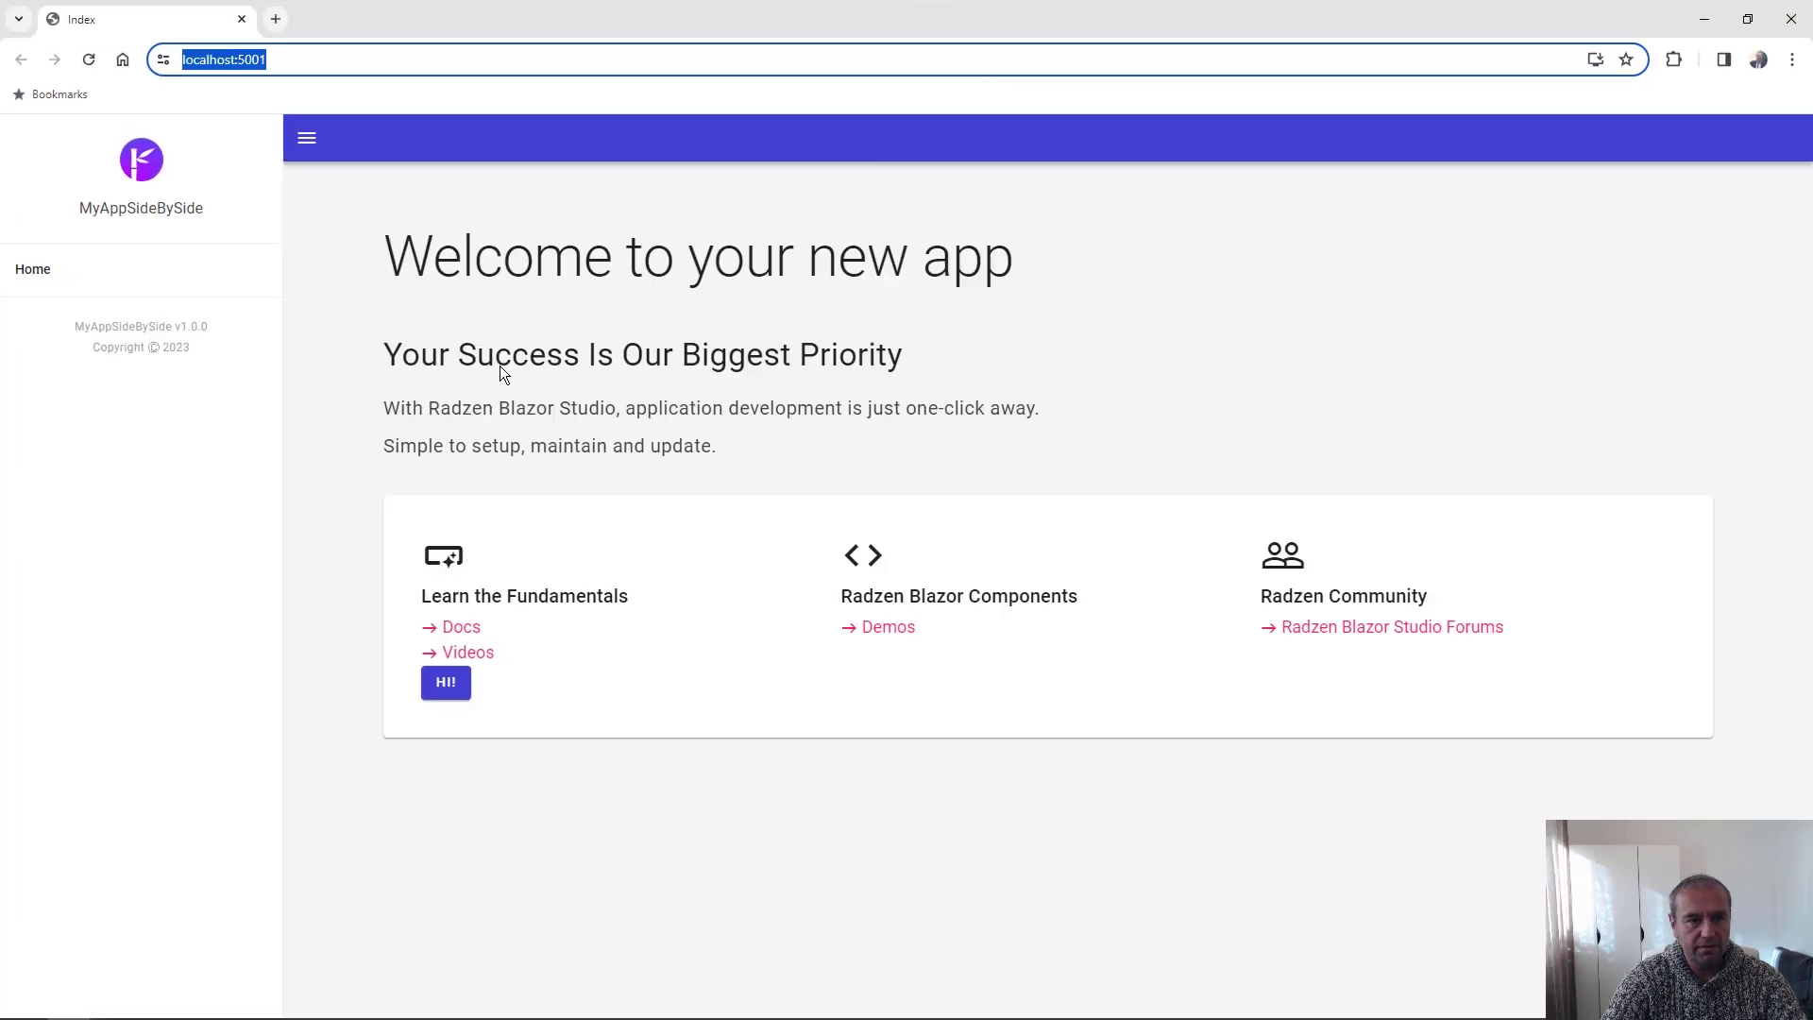
{"action": "left_click", "coordinate": [446, 684]}
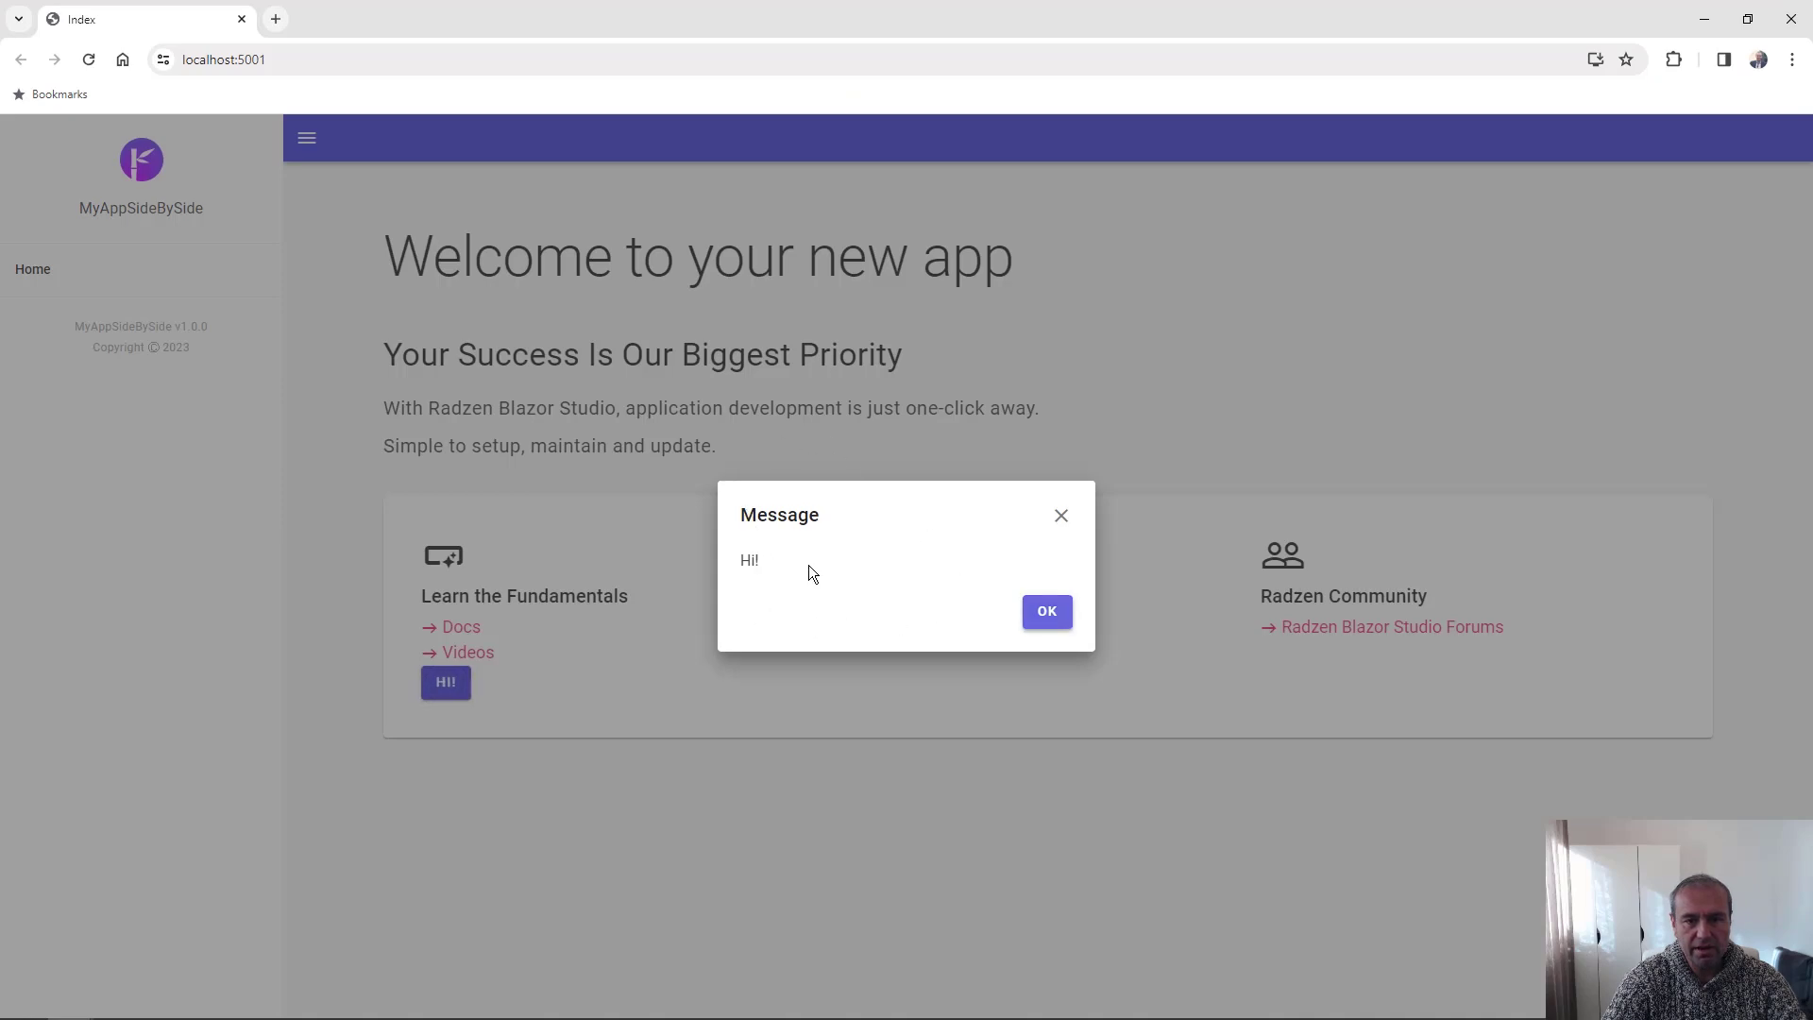
{"action": "left_click", "coordinate": [1049, 613]}
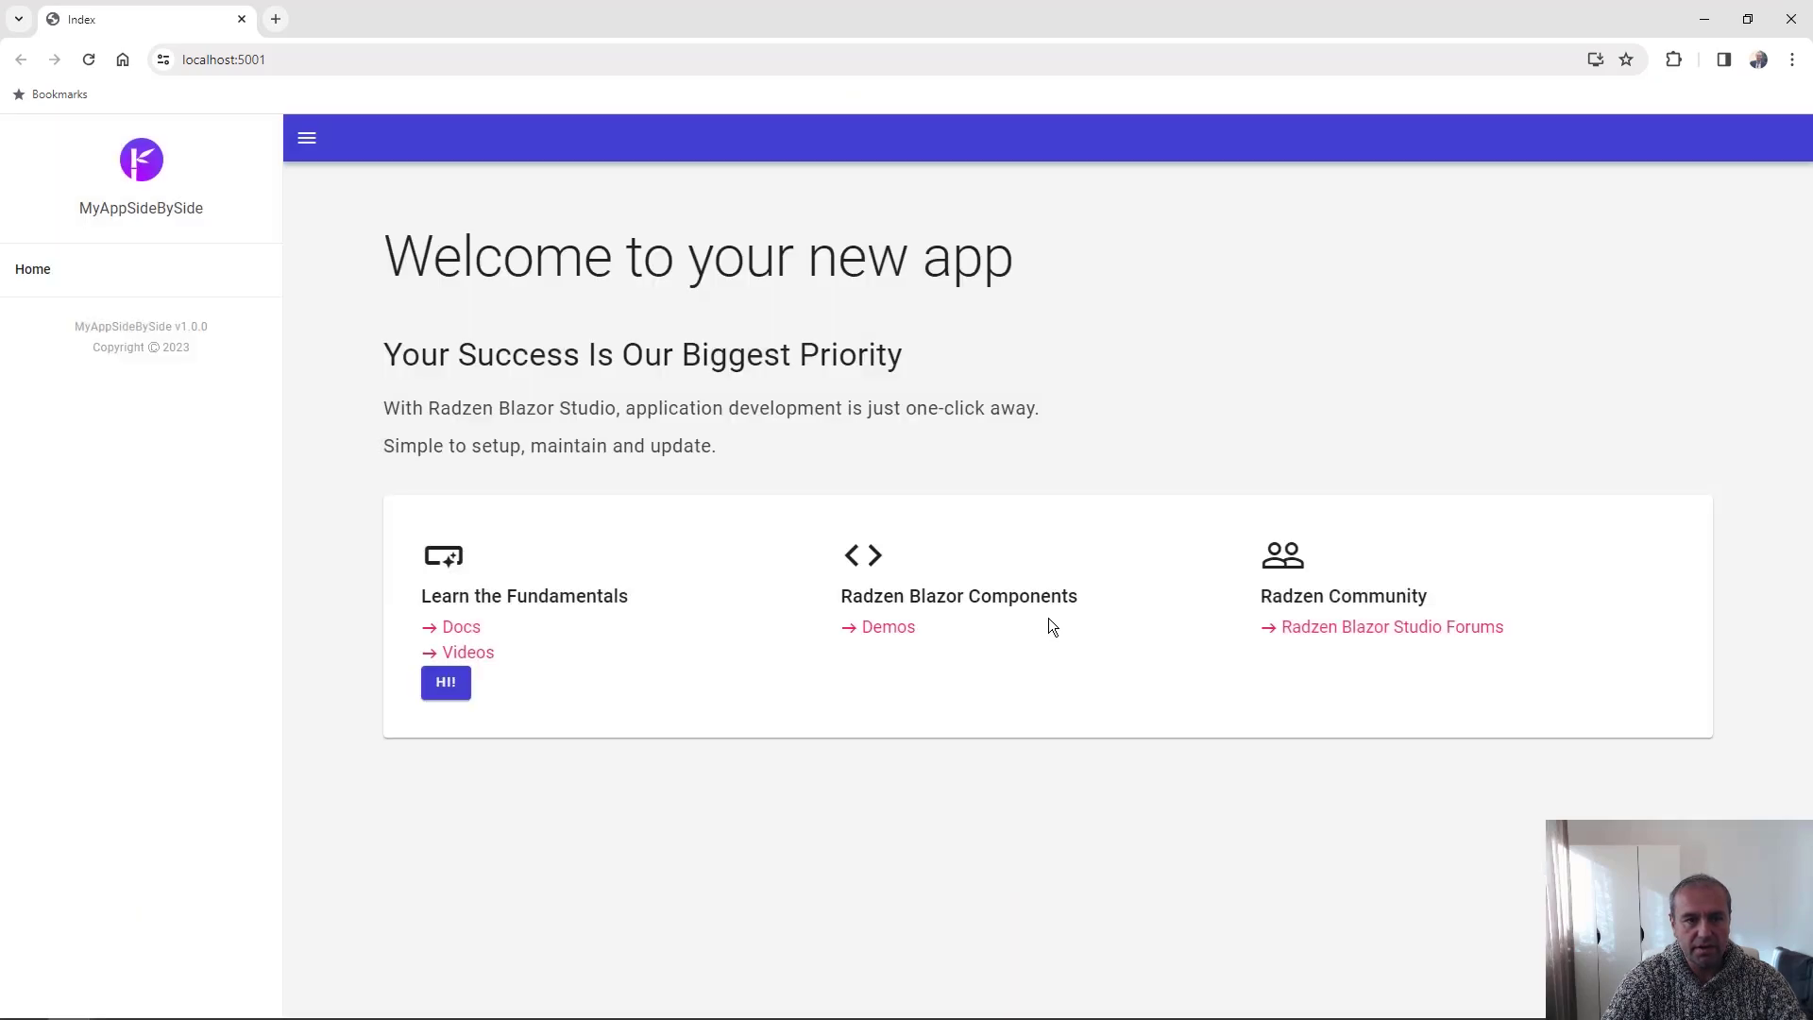
{"action": "key", "text": "alt+Tab"}
{"action": "key", "text": "Tab"}
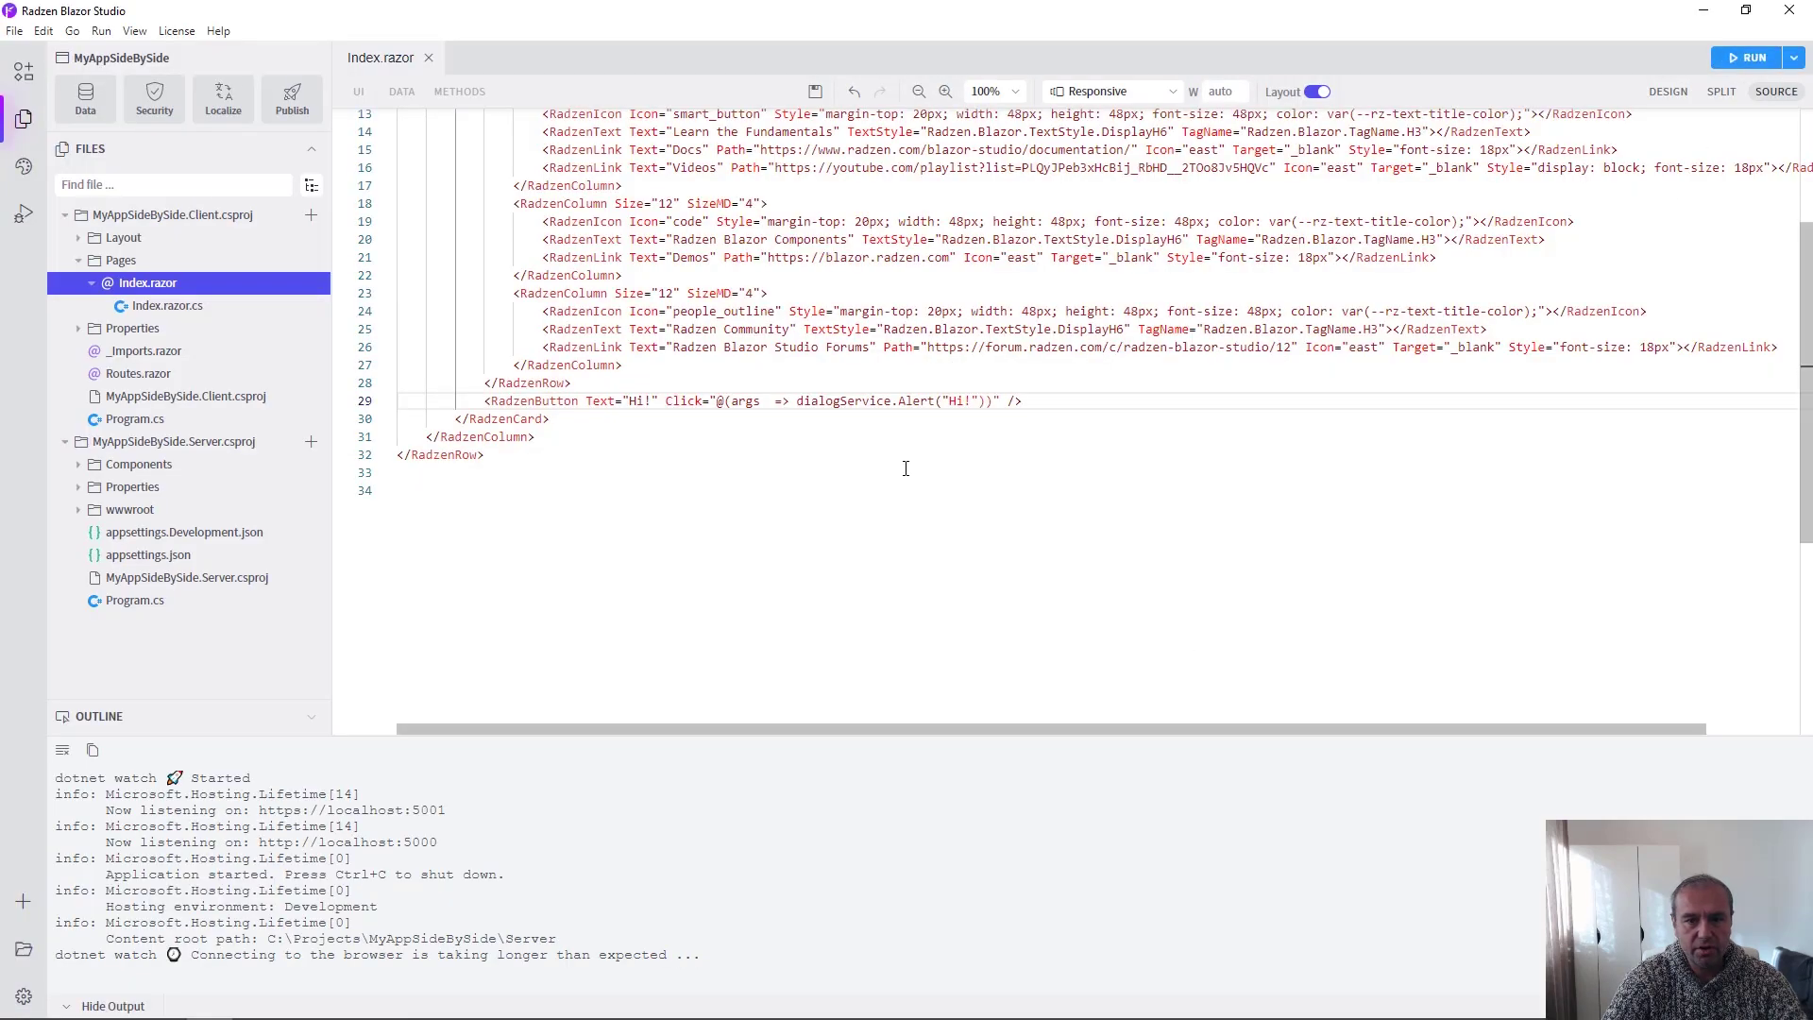
Change line 29's Alert call to Confirm with the message 'Are you sure?'
{"action": "double_click", "coordinate": [918, 400]}
{"action": "type", "text": "Conf"}
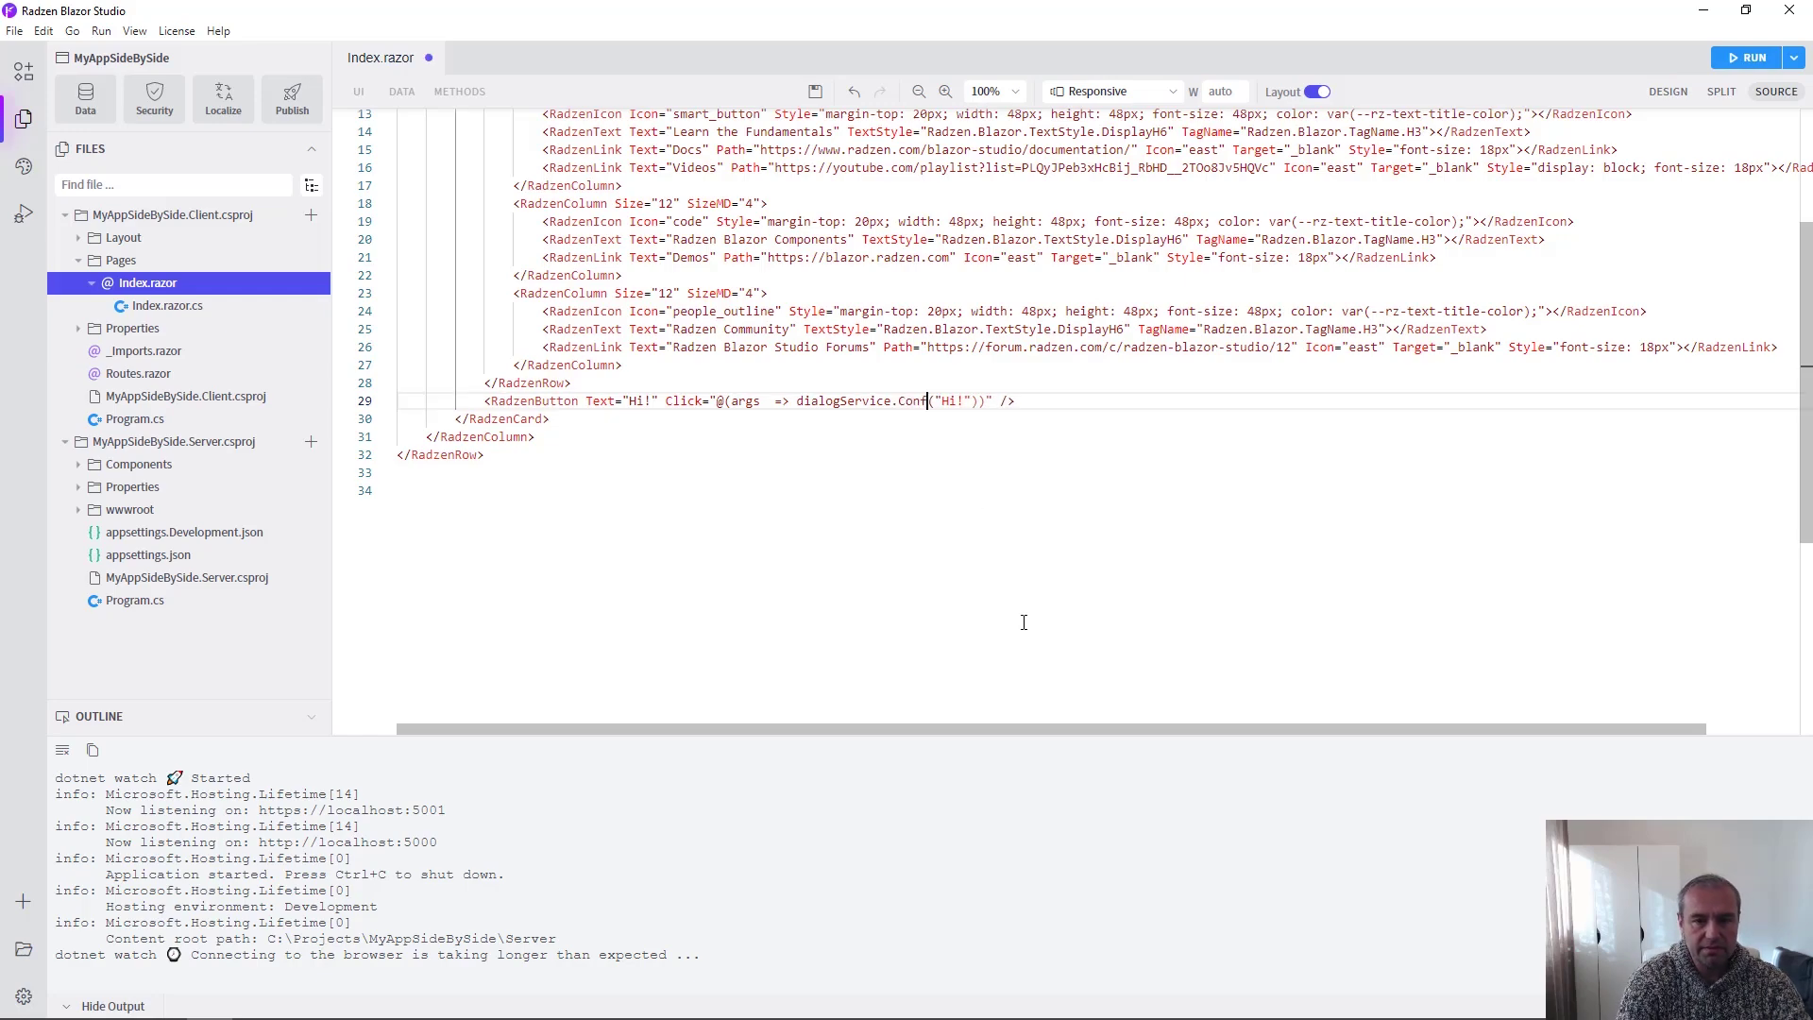
{"action": "type", "text": "irm"}
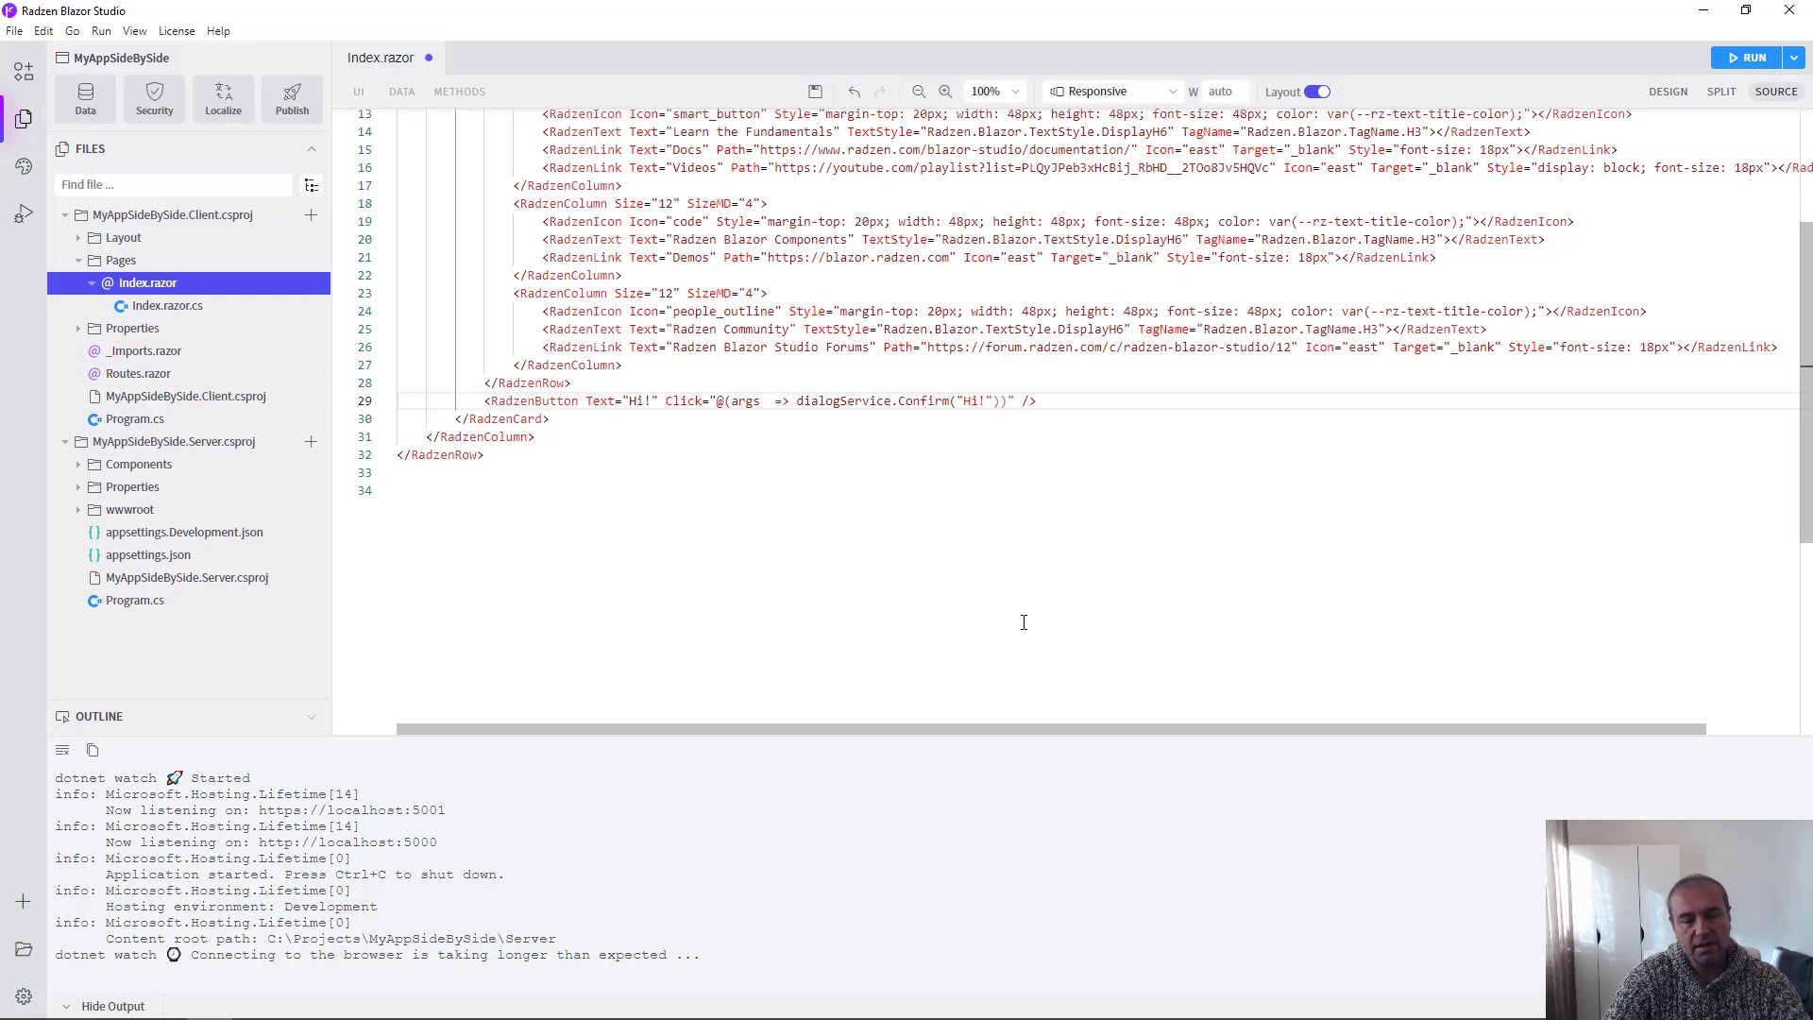
{"action": "left_click", "coordinate": [1023, 622]}
{"action": "mouse_move", "coordinate": [927, 401]}
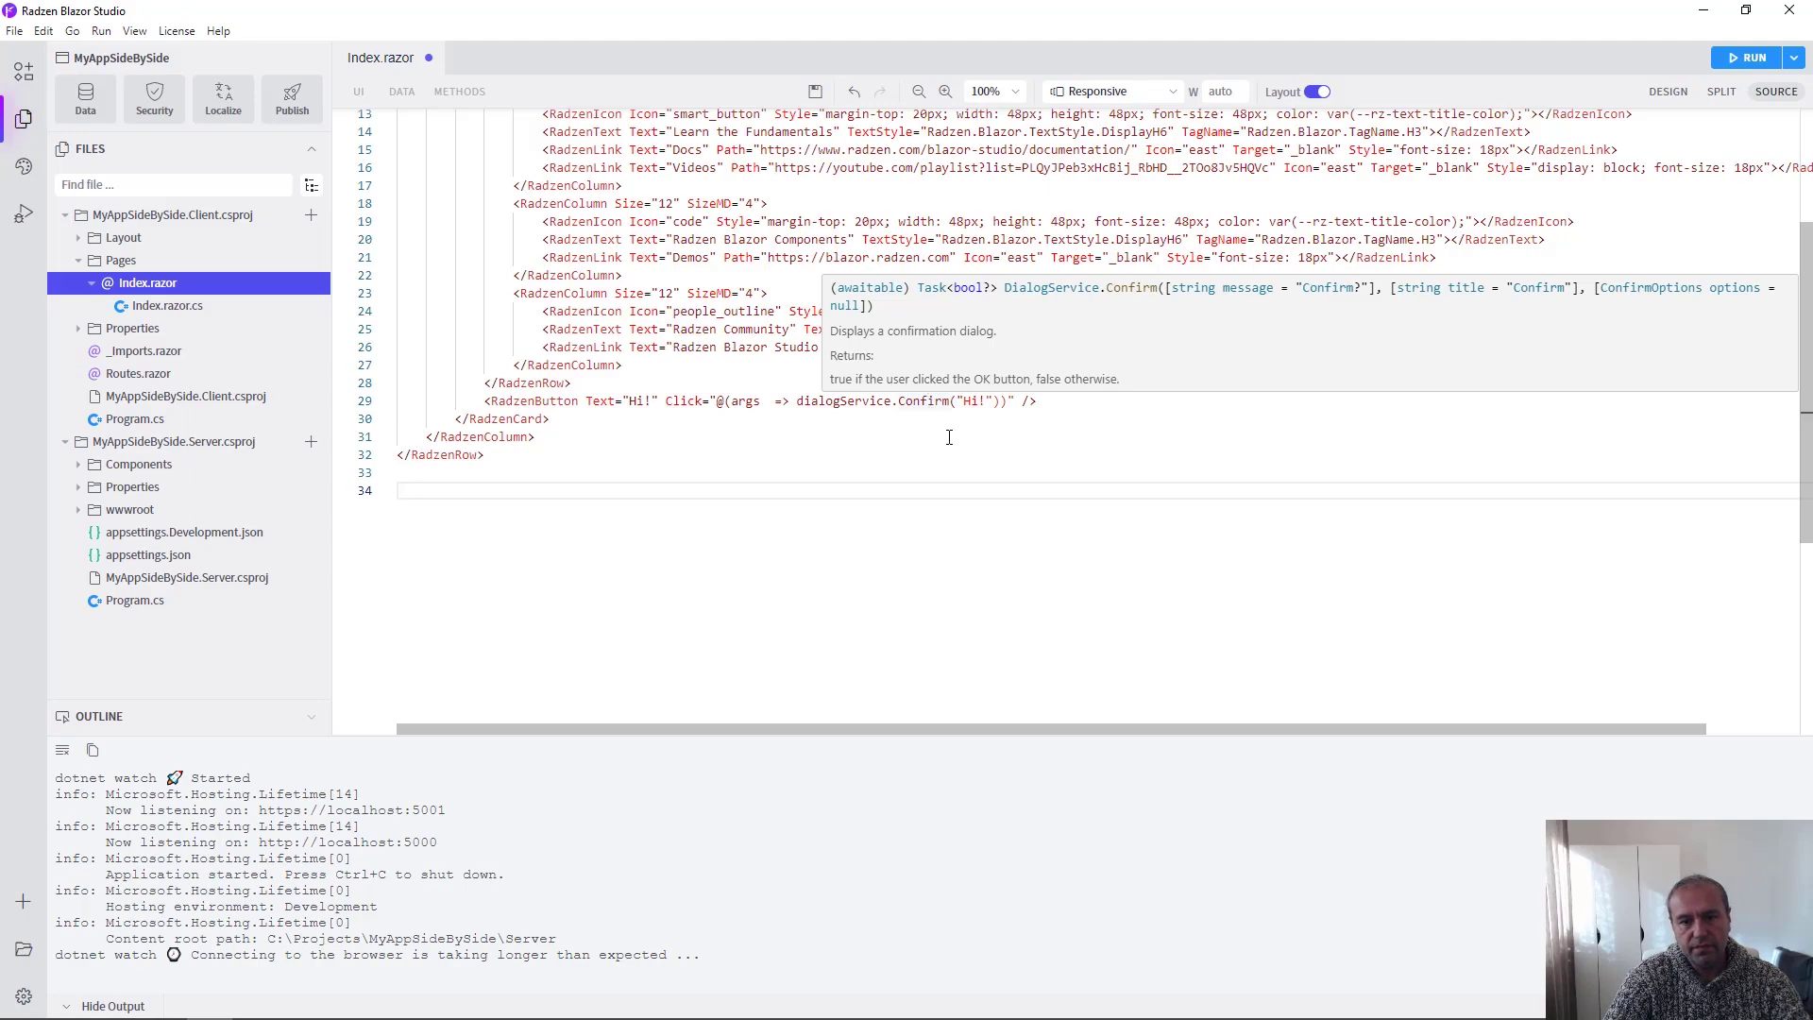
{"action": "double_click", "coordinate": [971, 401]}
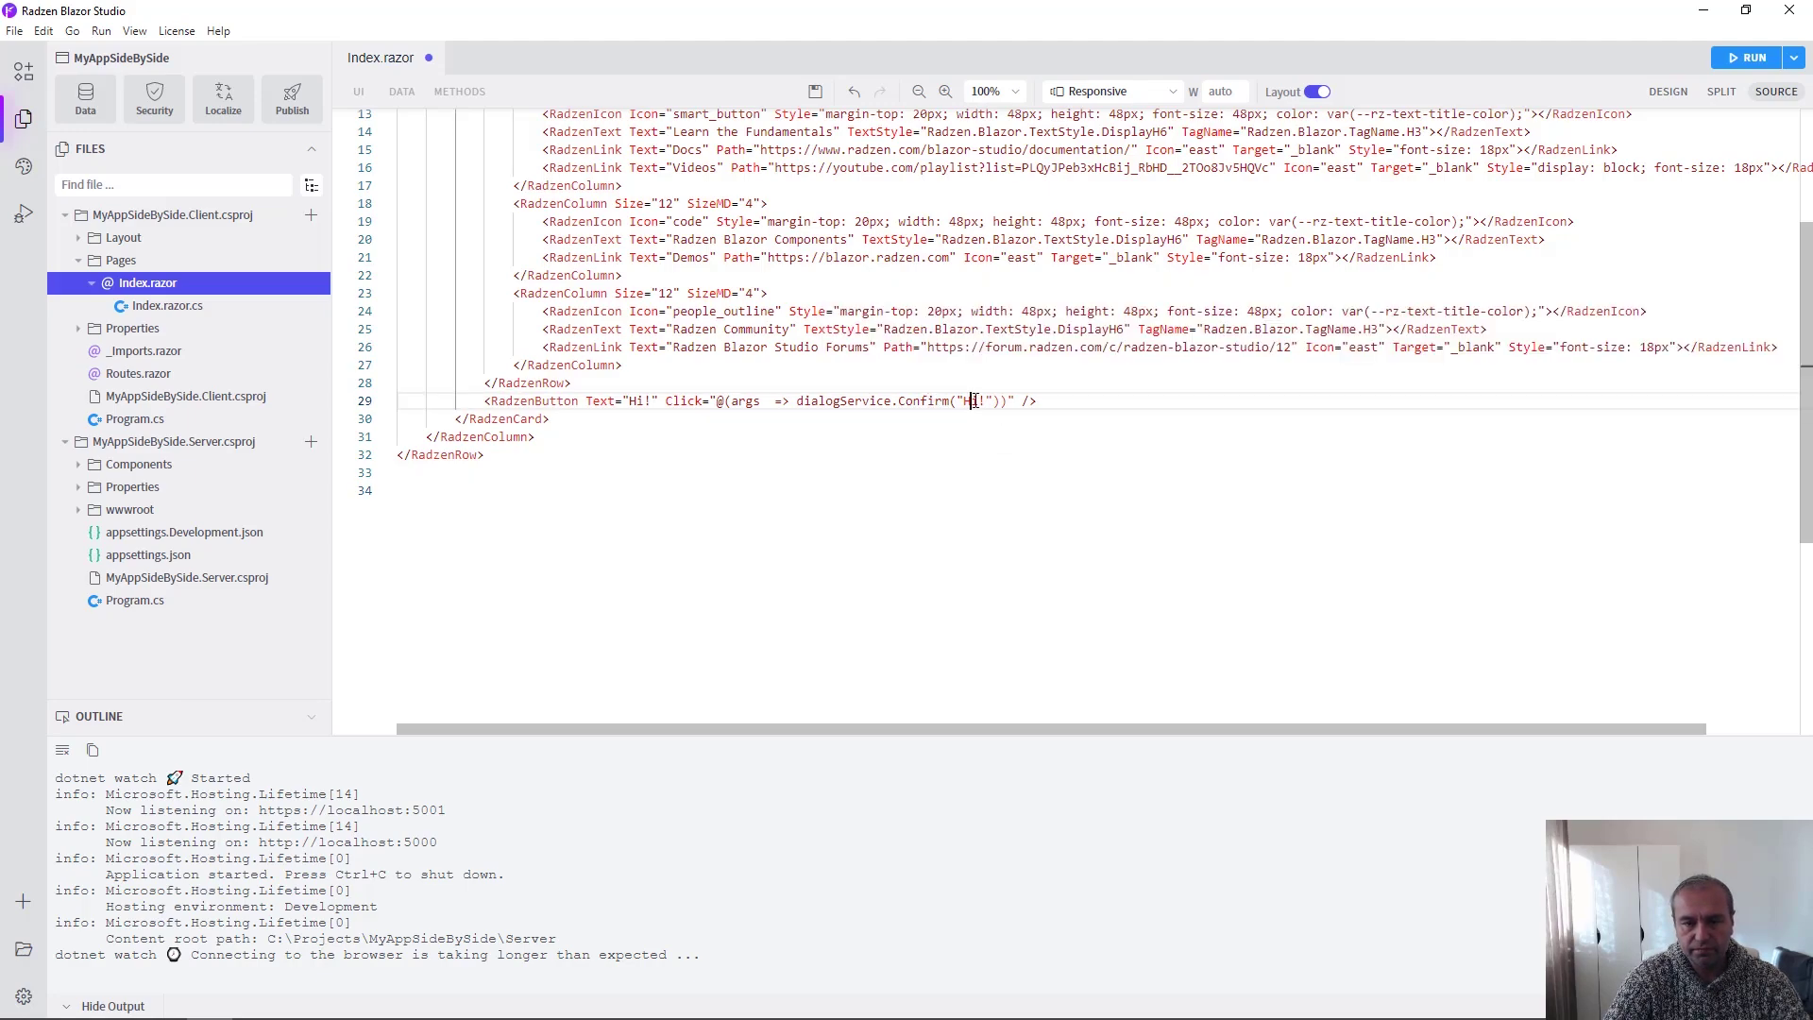
{"action": "type", "text": "Are you"}
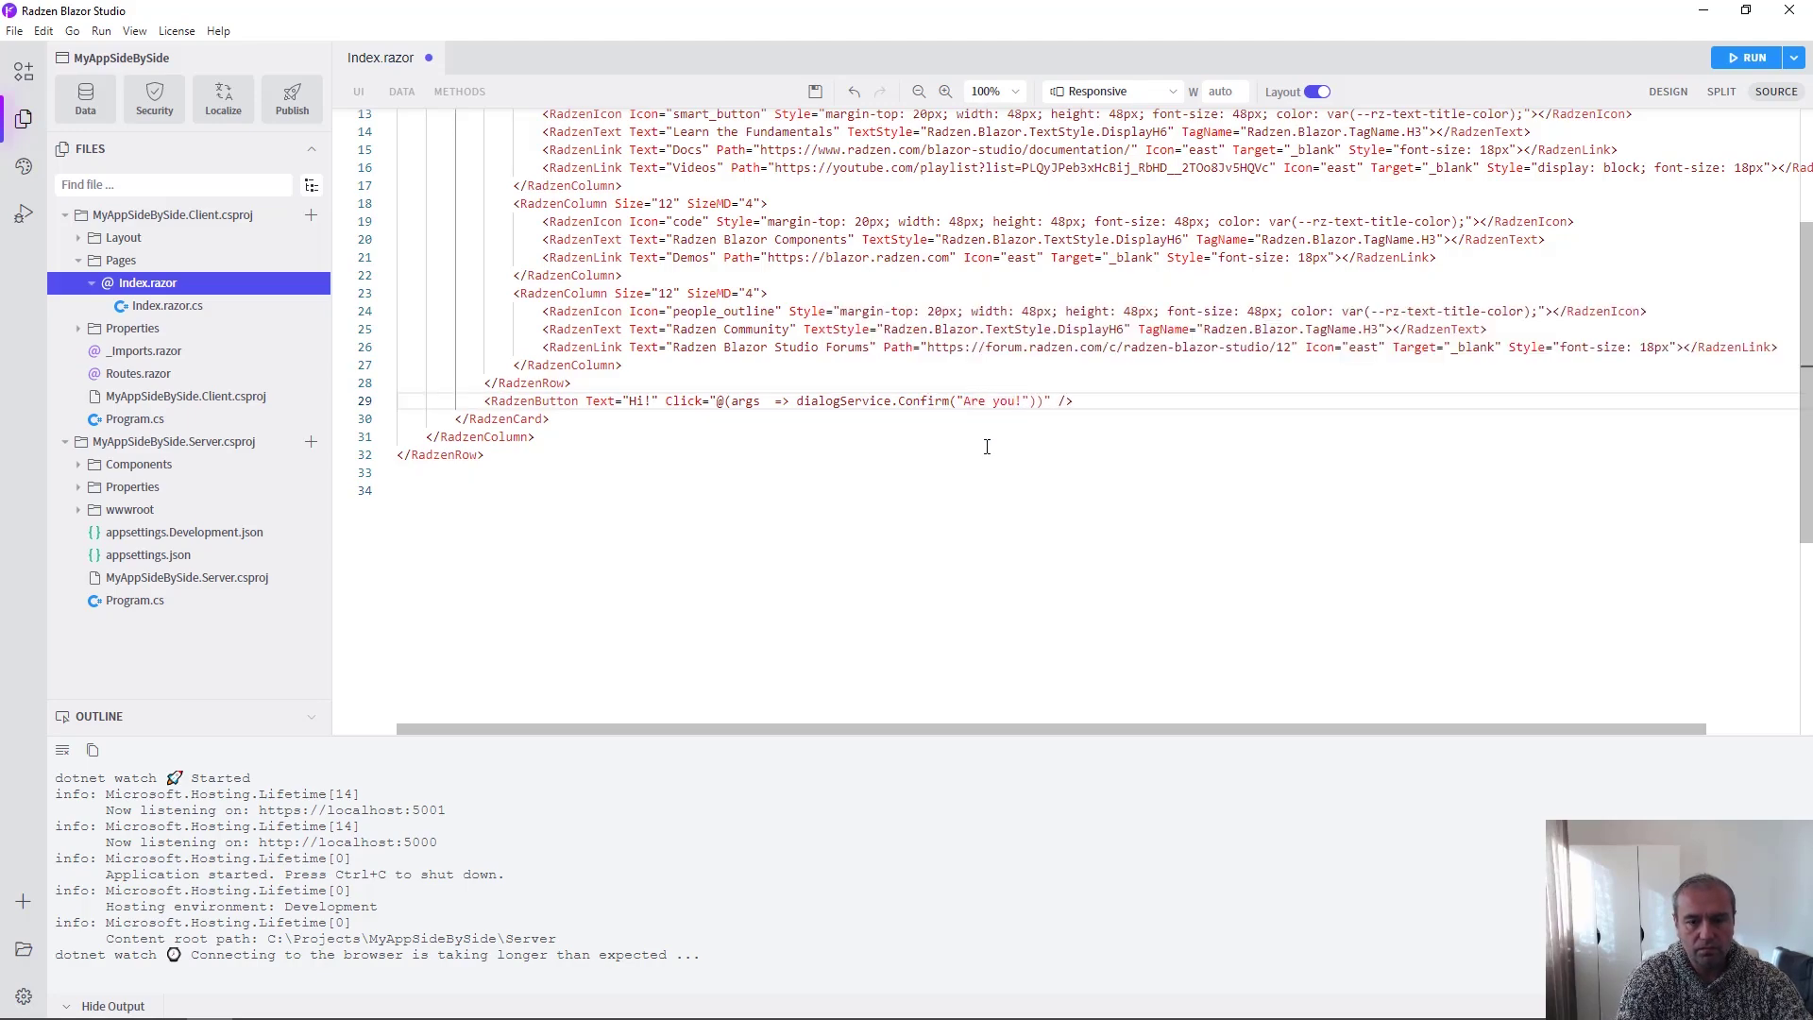
{"action": "type", "text": " sure"}
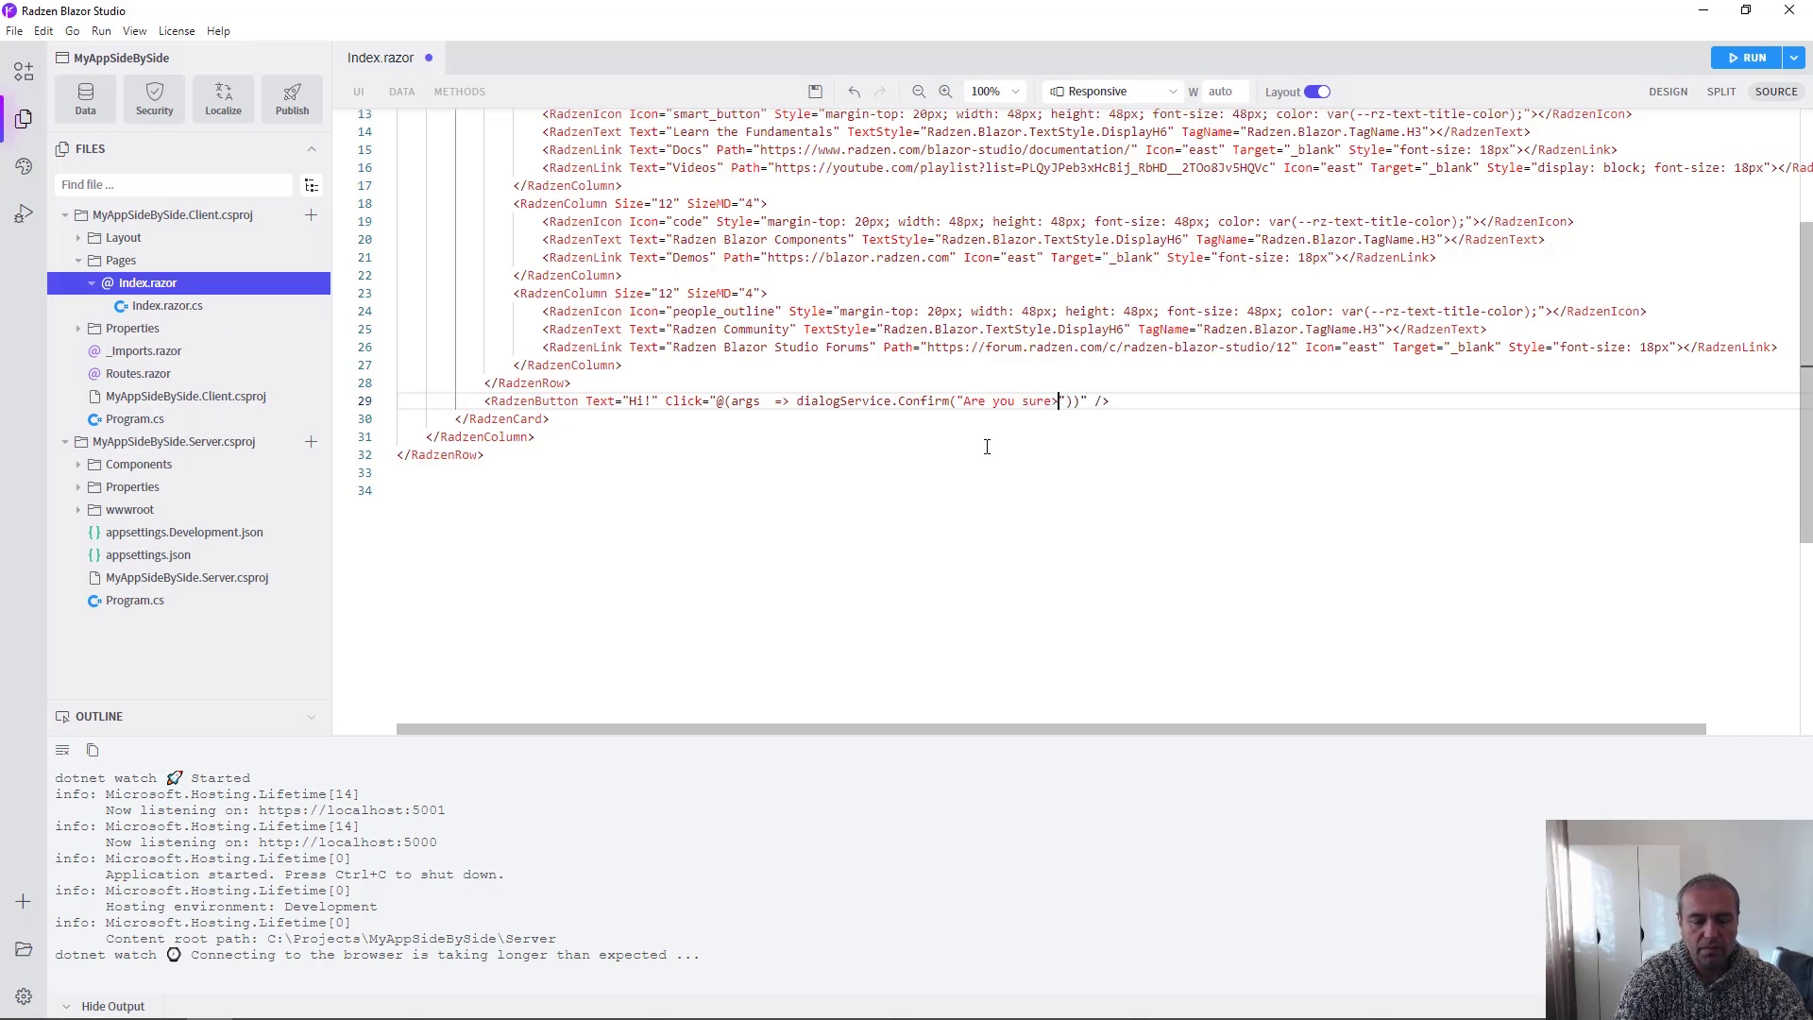
{"action": "type", "text": "?"}
{"action": "left_click", "coordinate": [986, 447]}
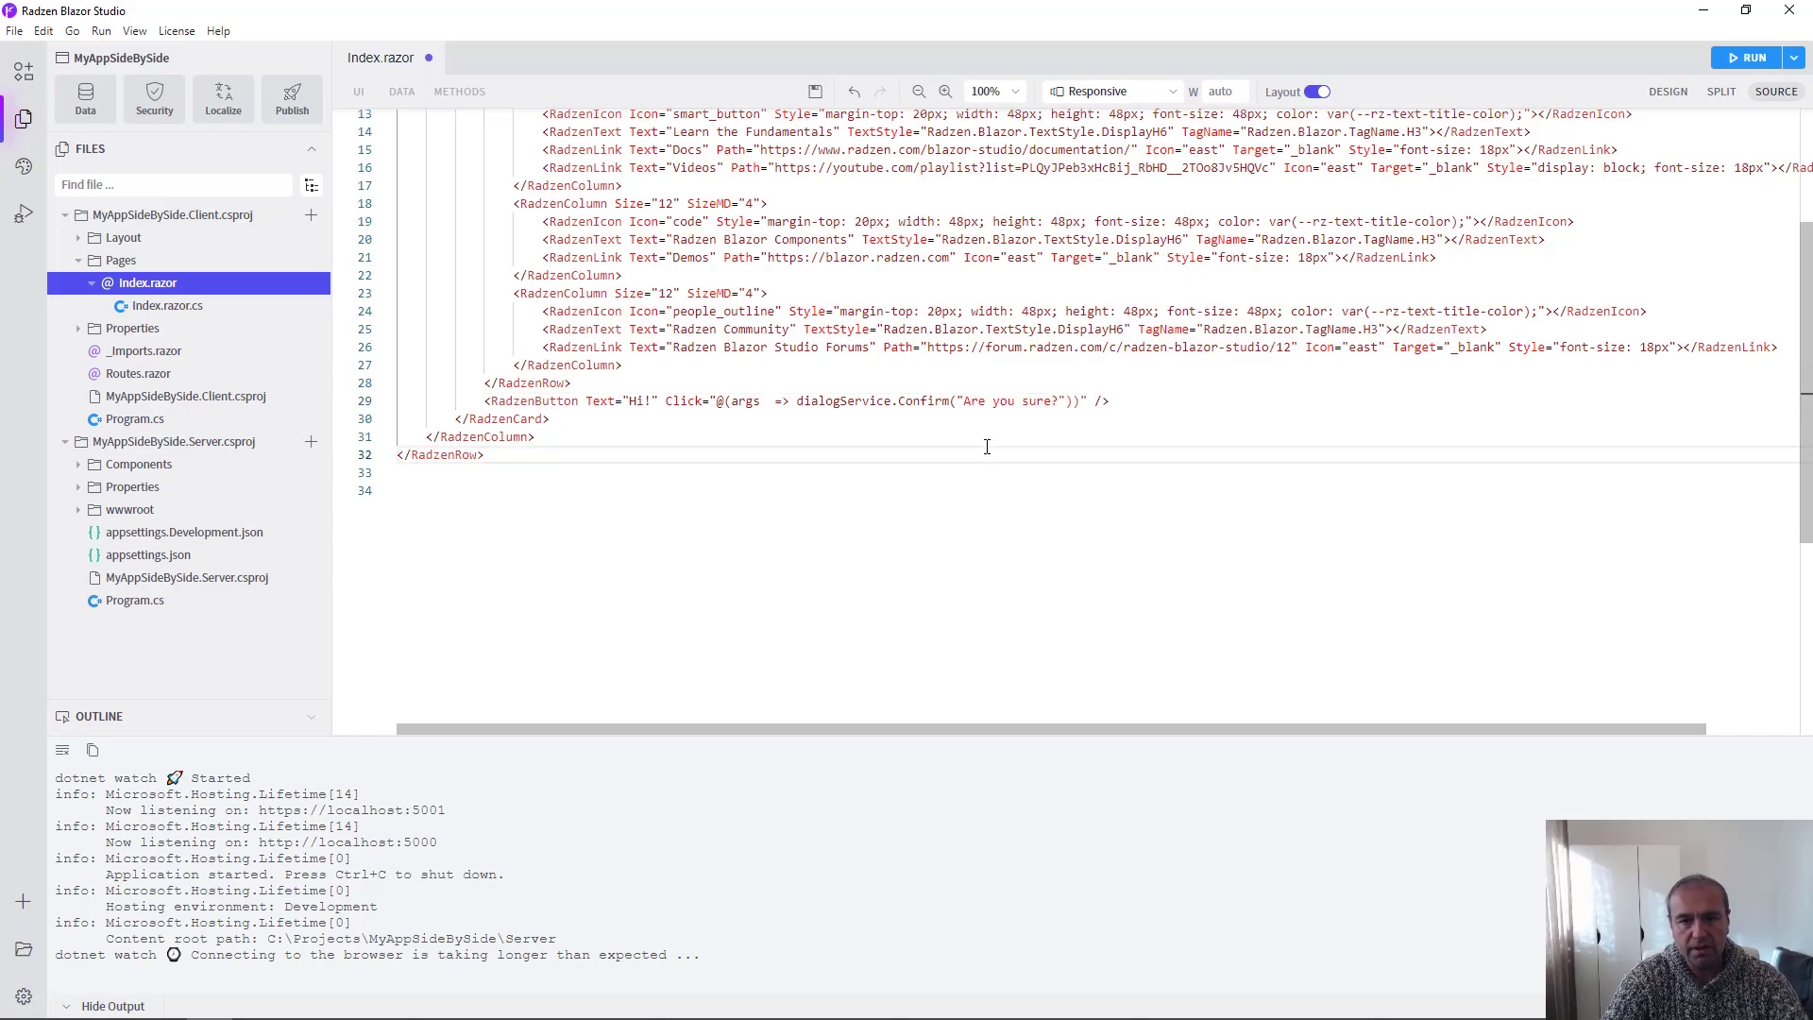
Check the Confirm code on line 29 in Visual Studio, then start MyAppSideBySide.Server
{"action": "key", "text": "alt+Tab"}
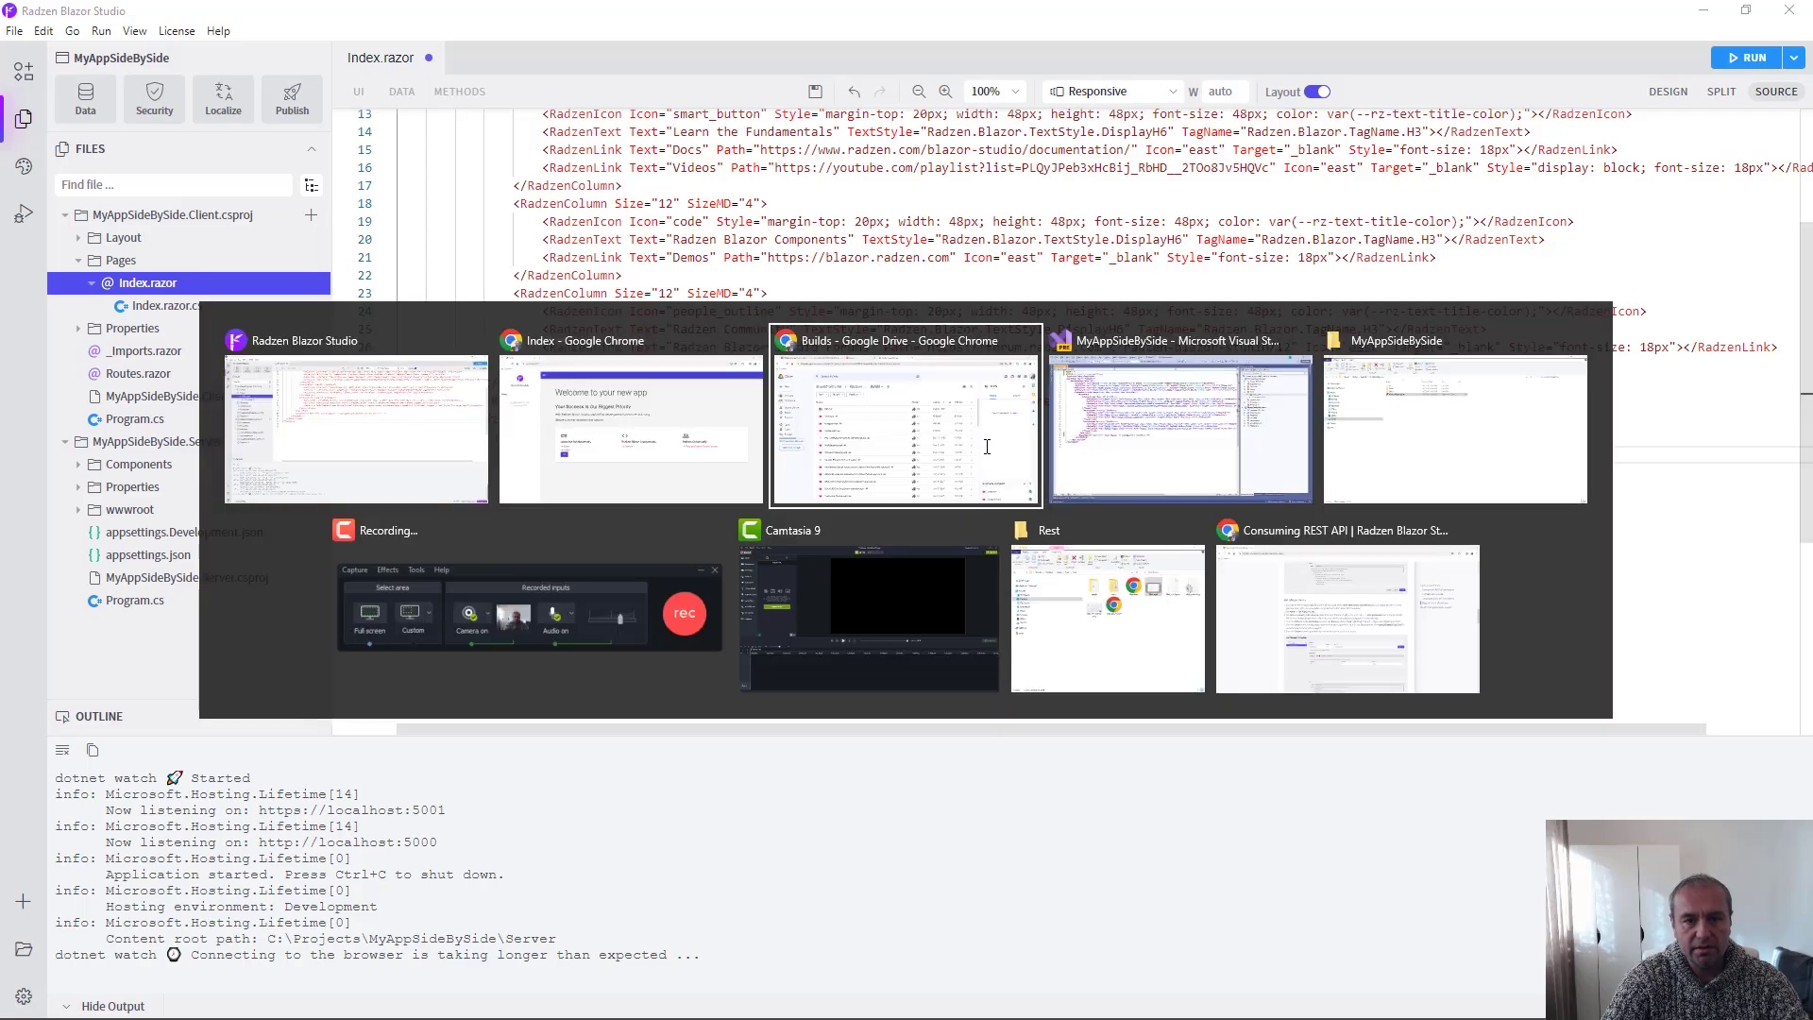
{"action": "key", "text": "Tab"}
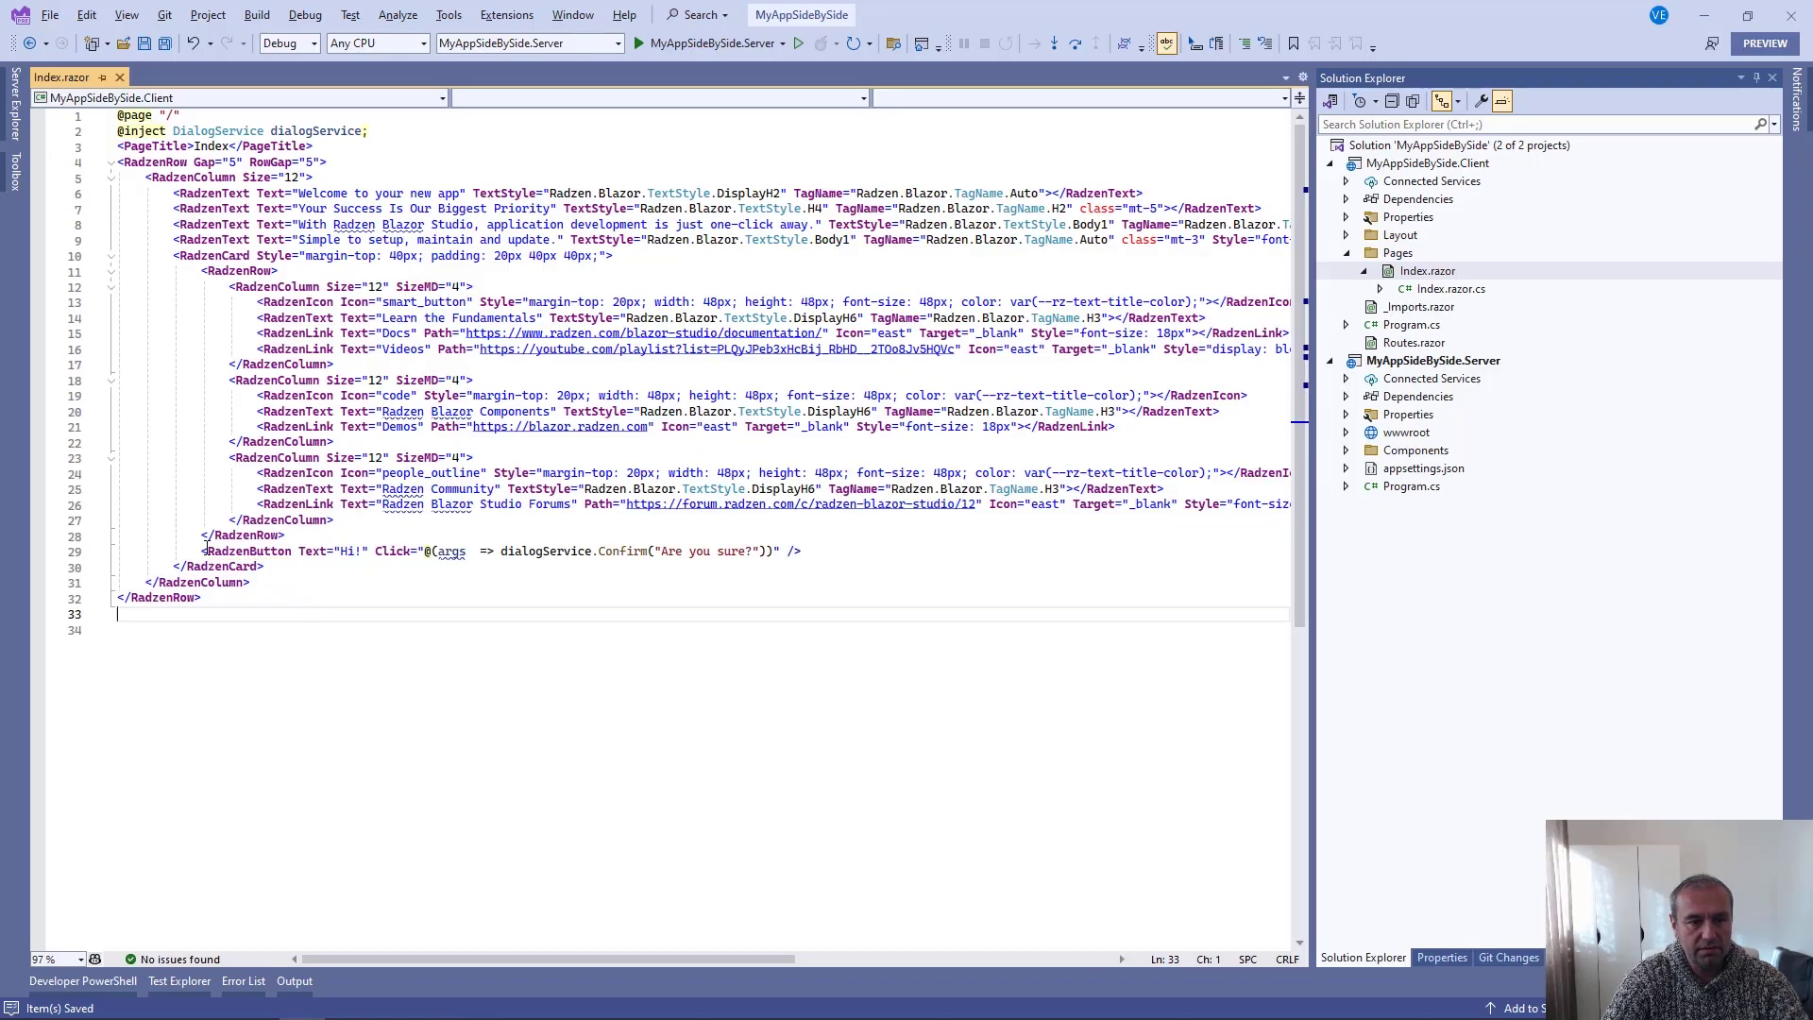
{"action": "left_click_drag", "start_coordinate": [202, 551], "coordinate": [930, 550]}
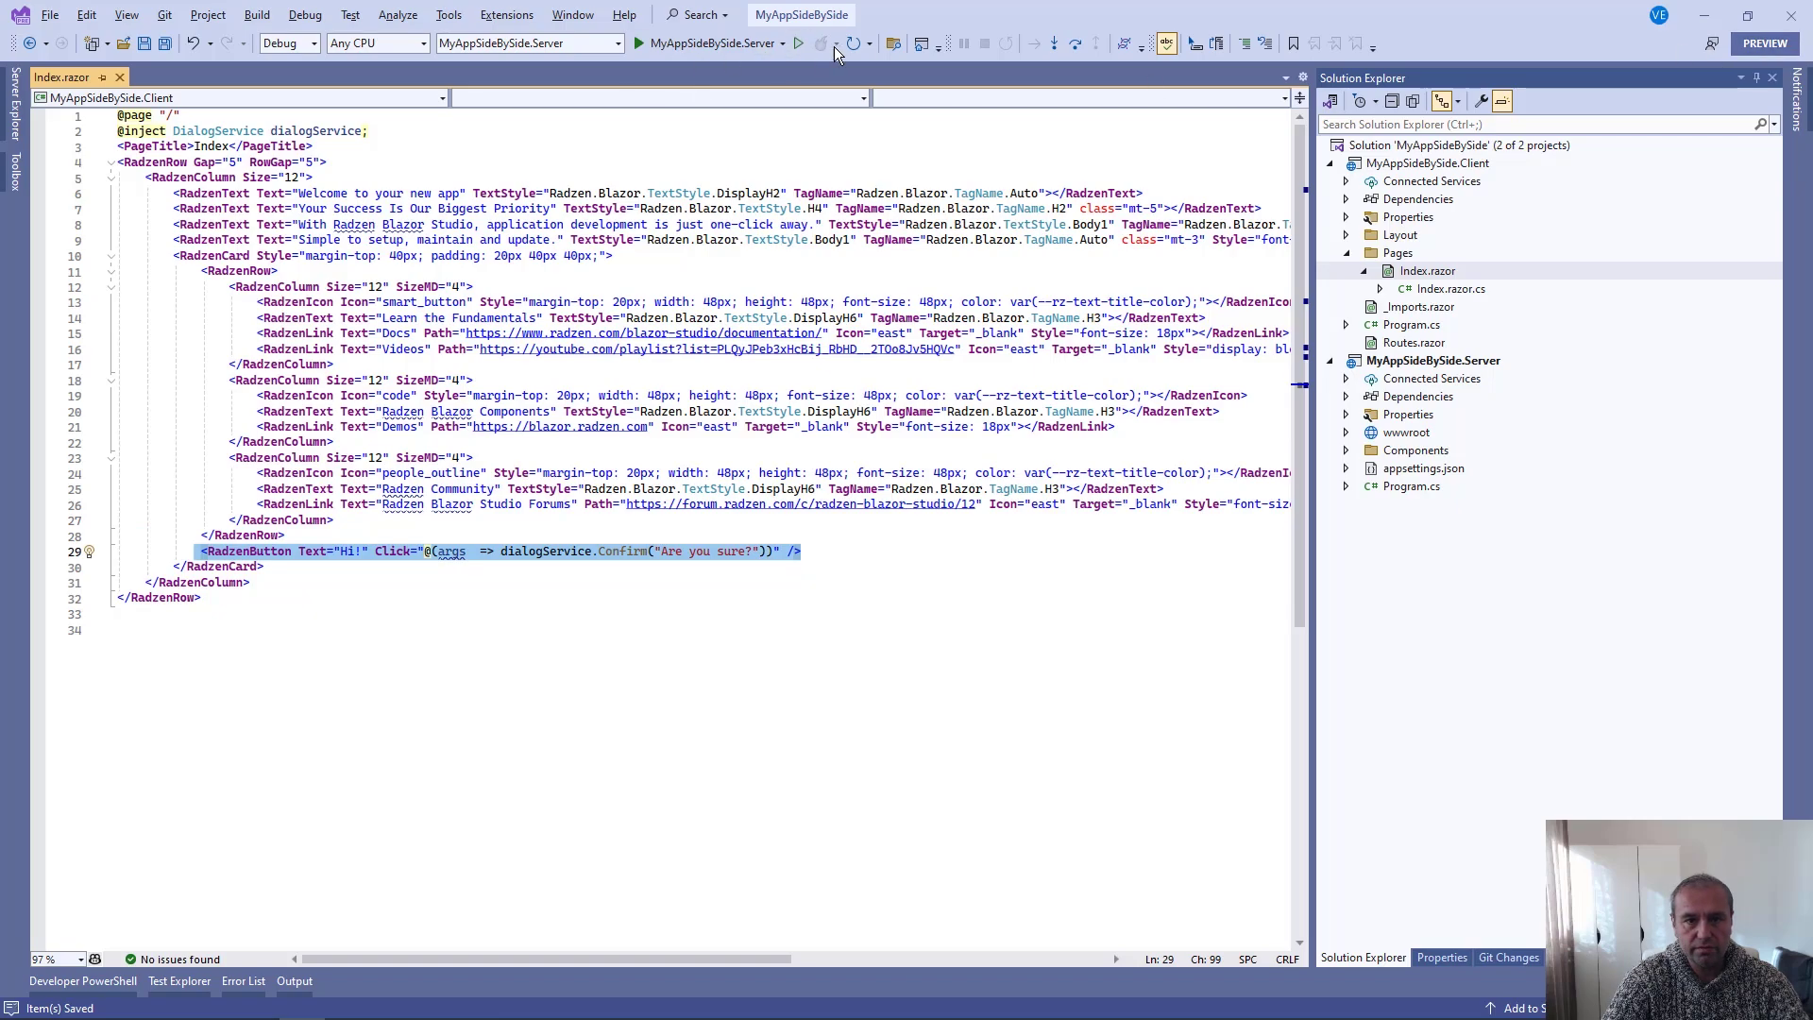
{"action": "left_click", "coordinate": [702, 44]}
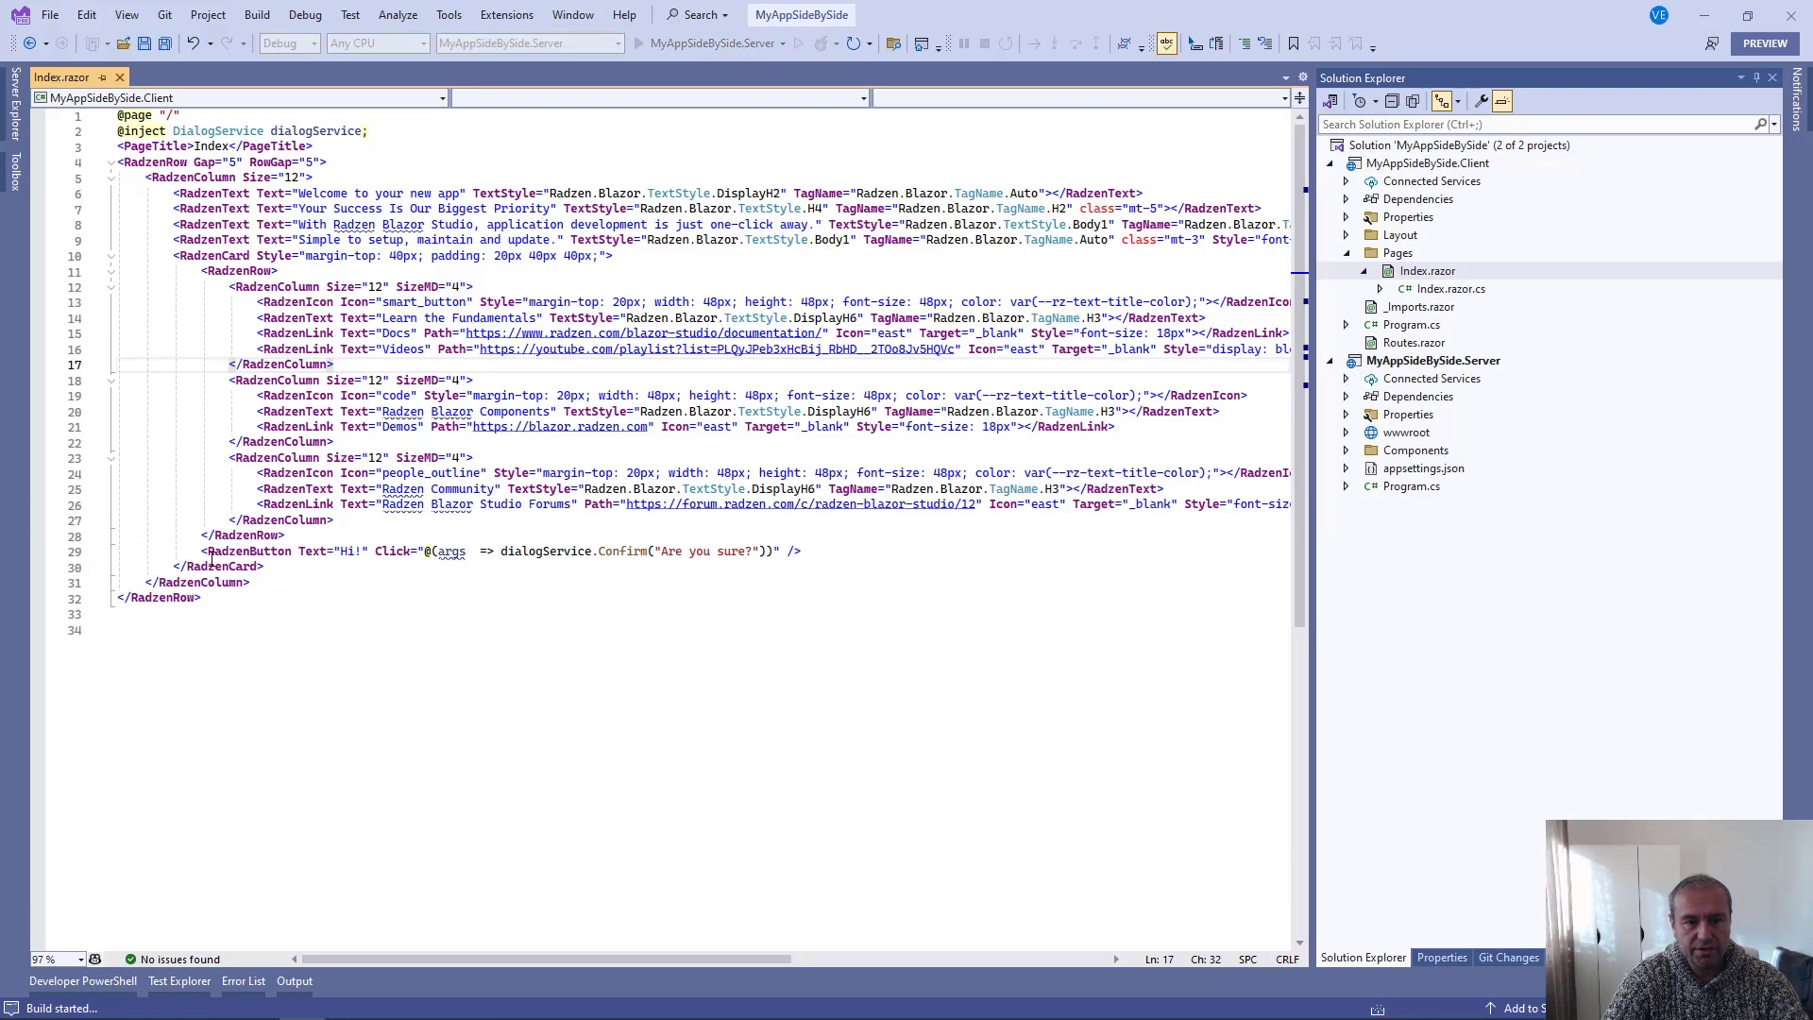
{"action": "left_click_drag", "start_coordinate": [202, 551], "coordinate": [915, 552]}
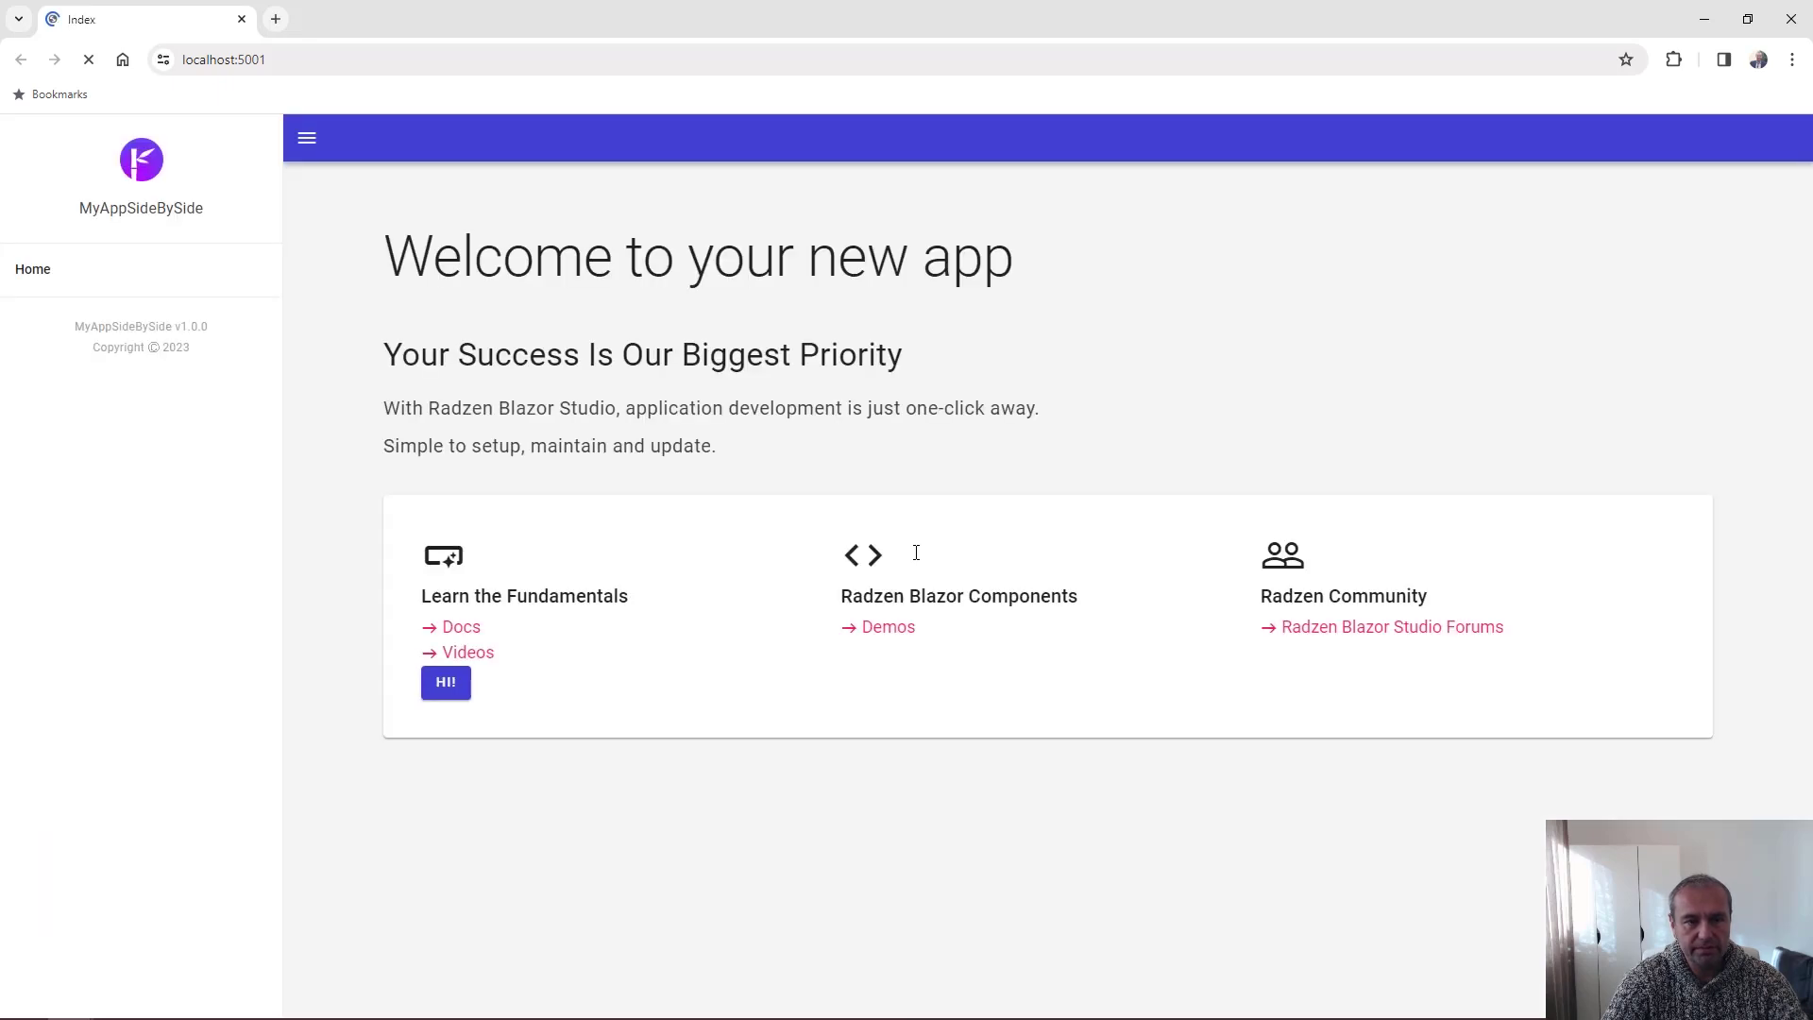
Confirm Hi! shows 'Are you sure?' in Chrome, cancel it, and return to Visual Studio
{"action": "left_click", "coordinate": [447, 683]}
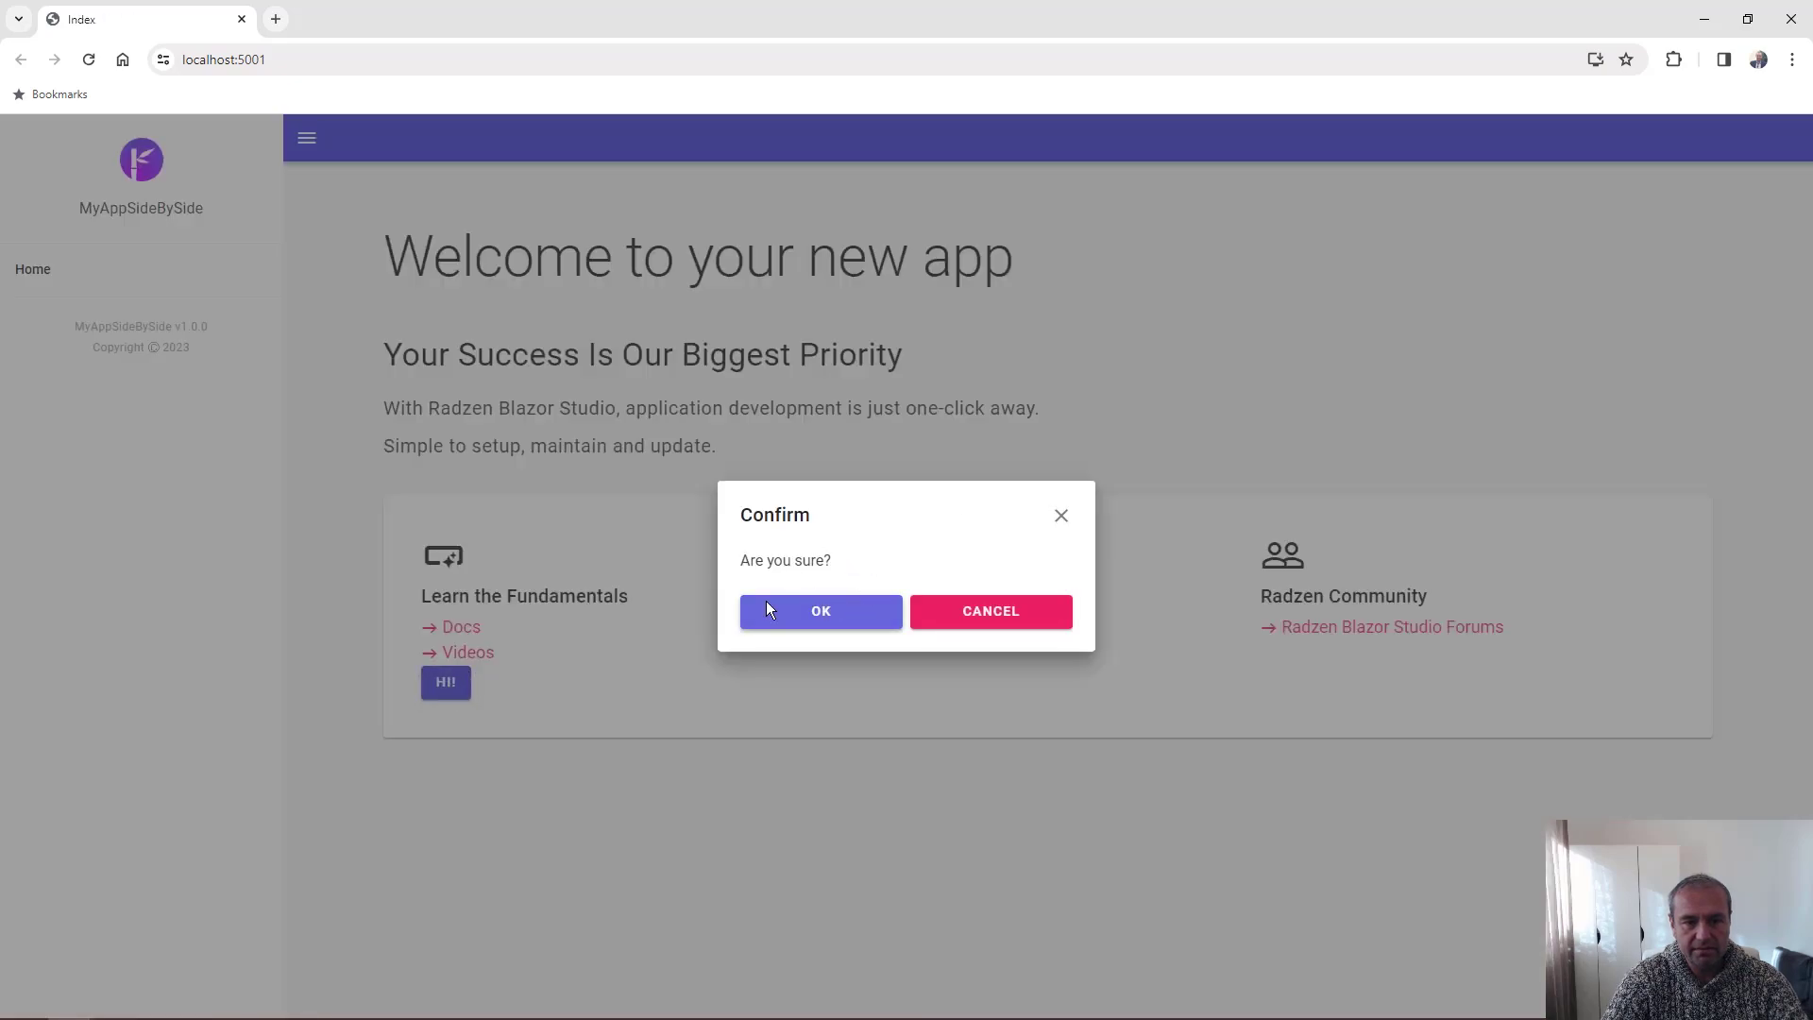
{"action": "left_click", "coordinate": [998, 614]}
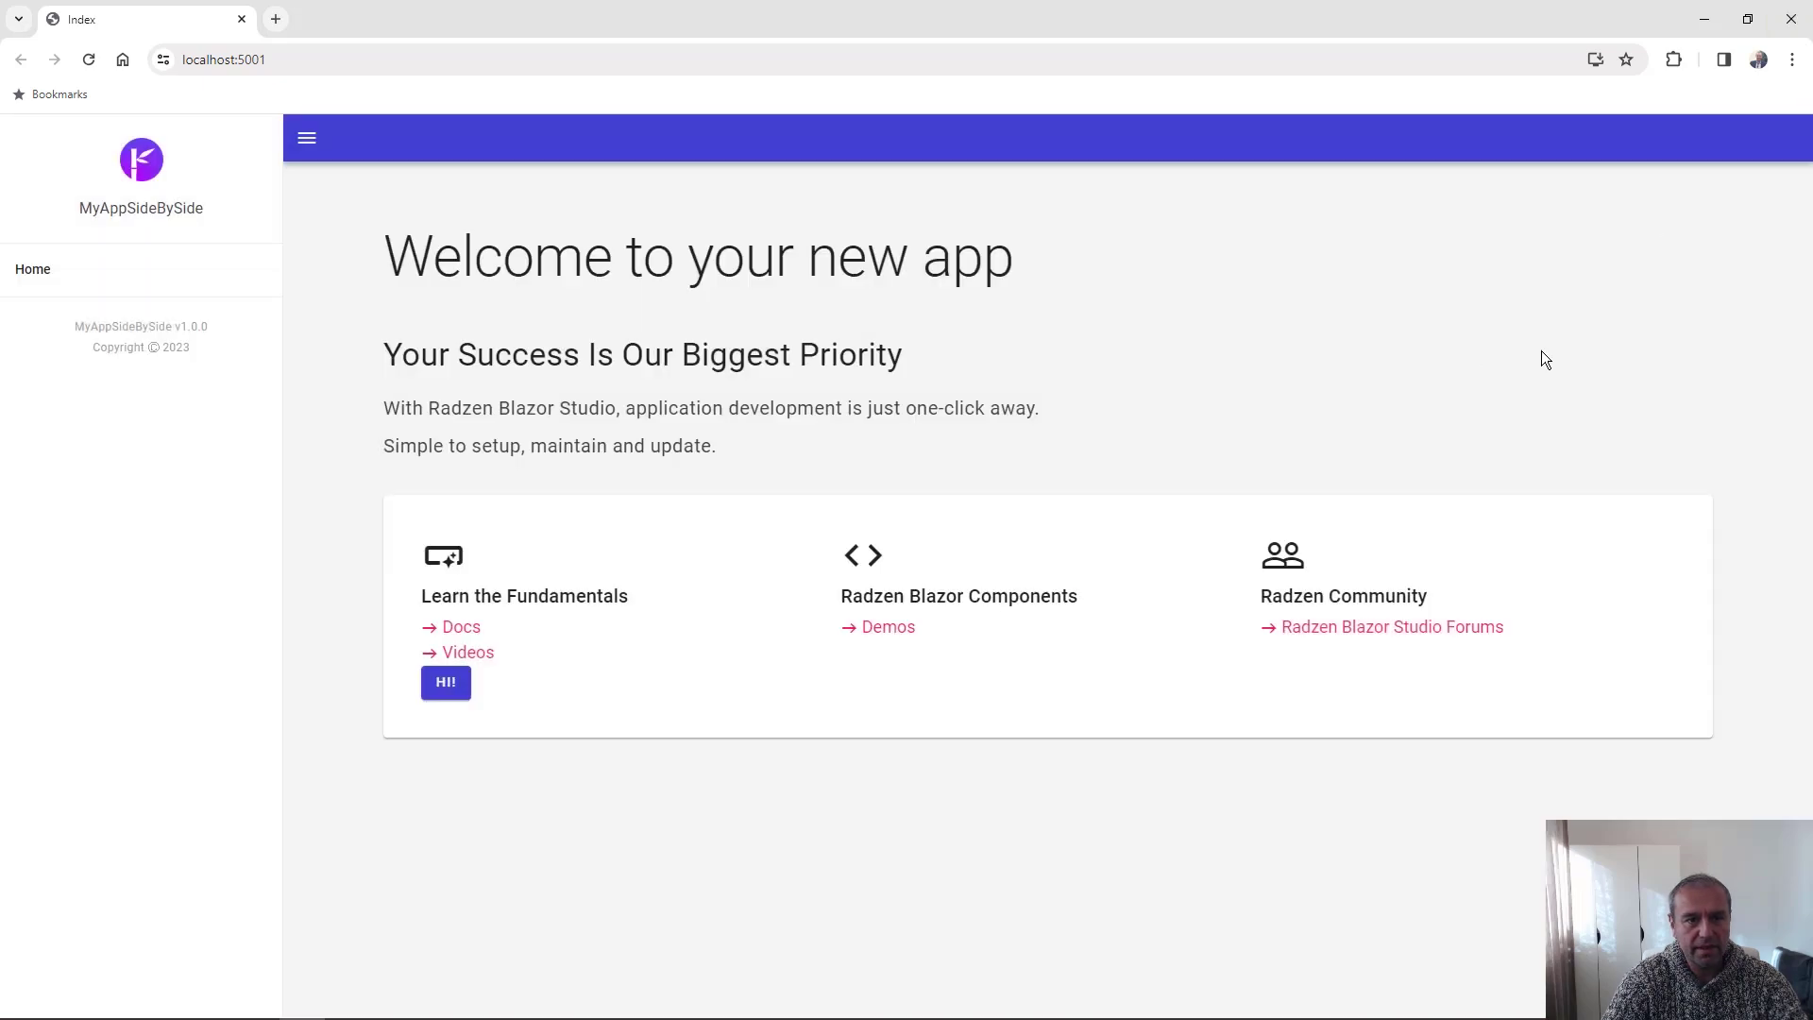
{"action": "key", "text": "alt+Tab"}
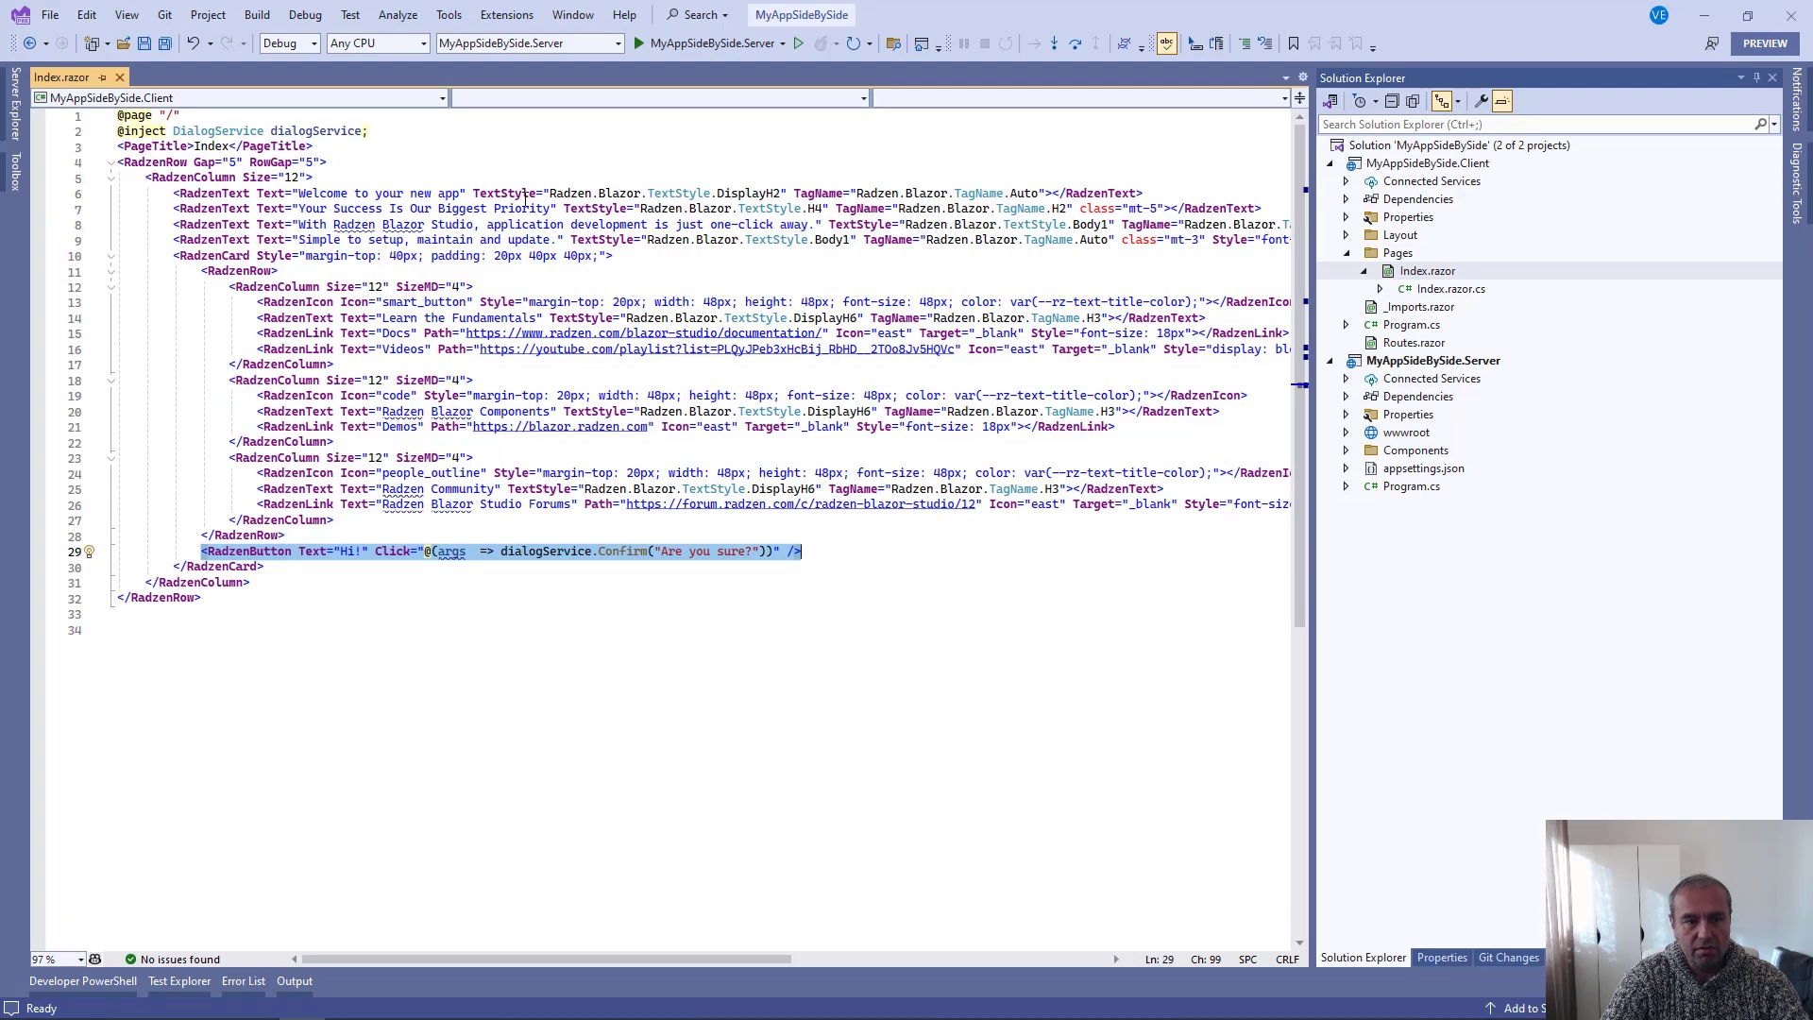
Clear the code selection in Visual Studio and switch to Radzen Blazor Studio
{"action": "left_click", "coordinate": [269, 582]}
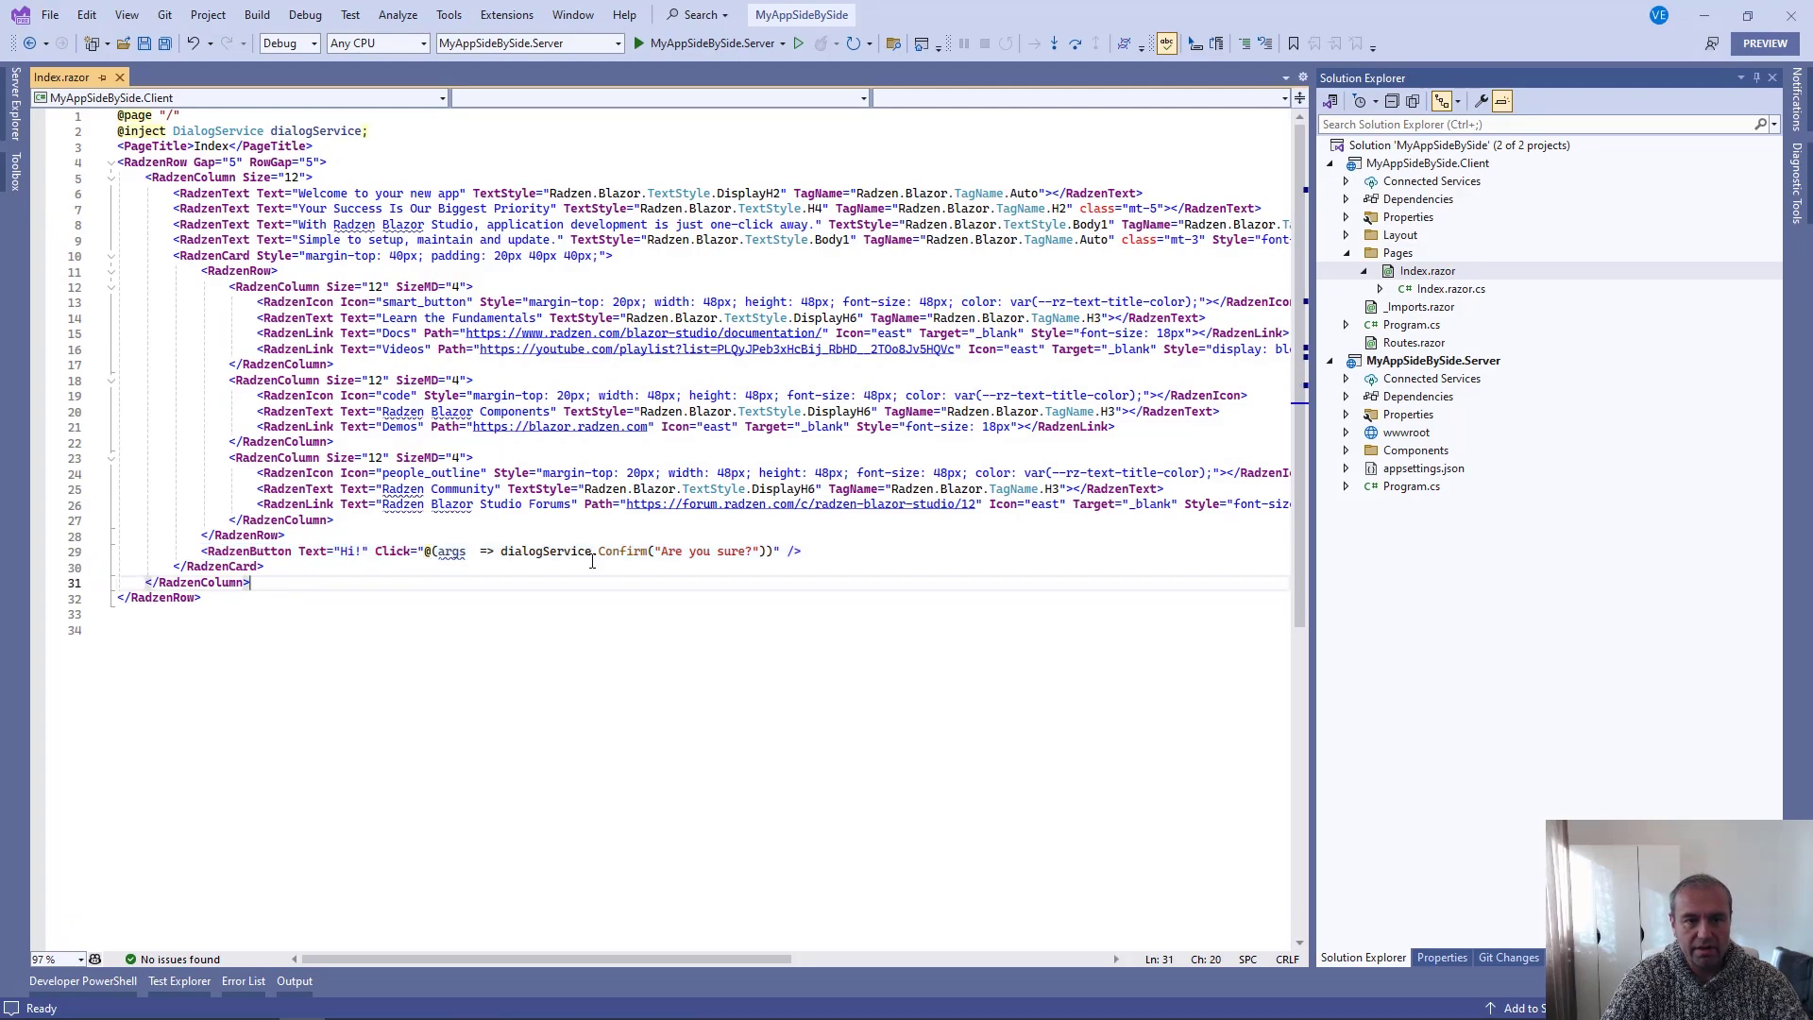
{"action": "key", "text": "alt+Tab"}
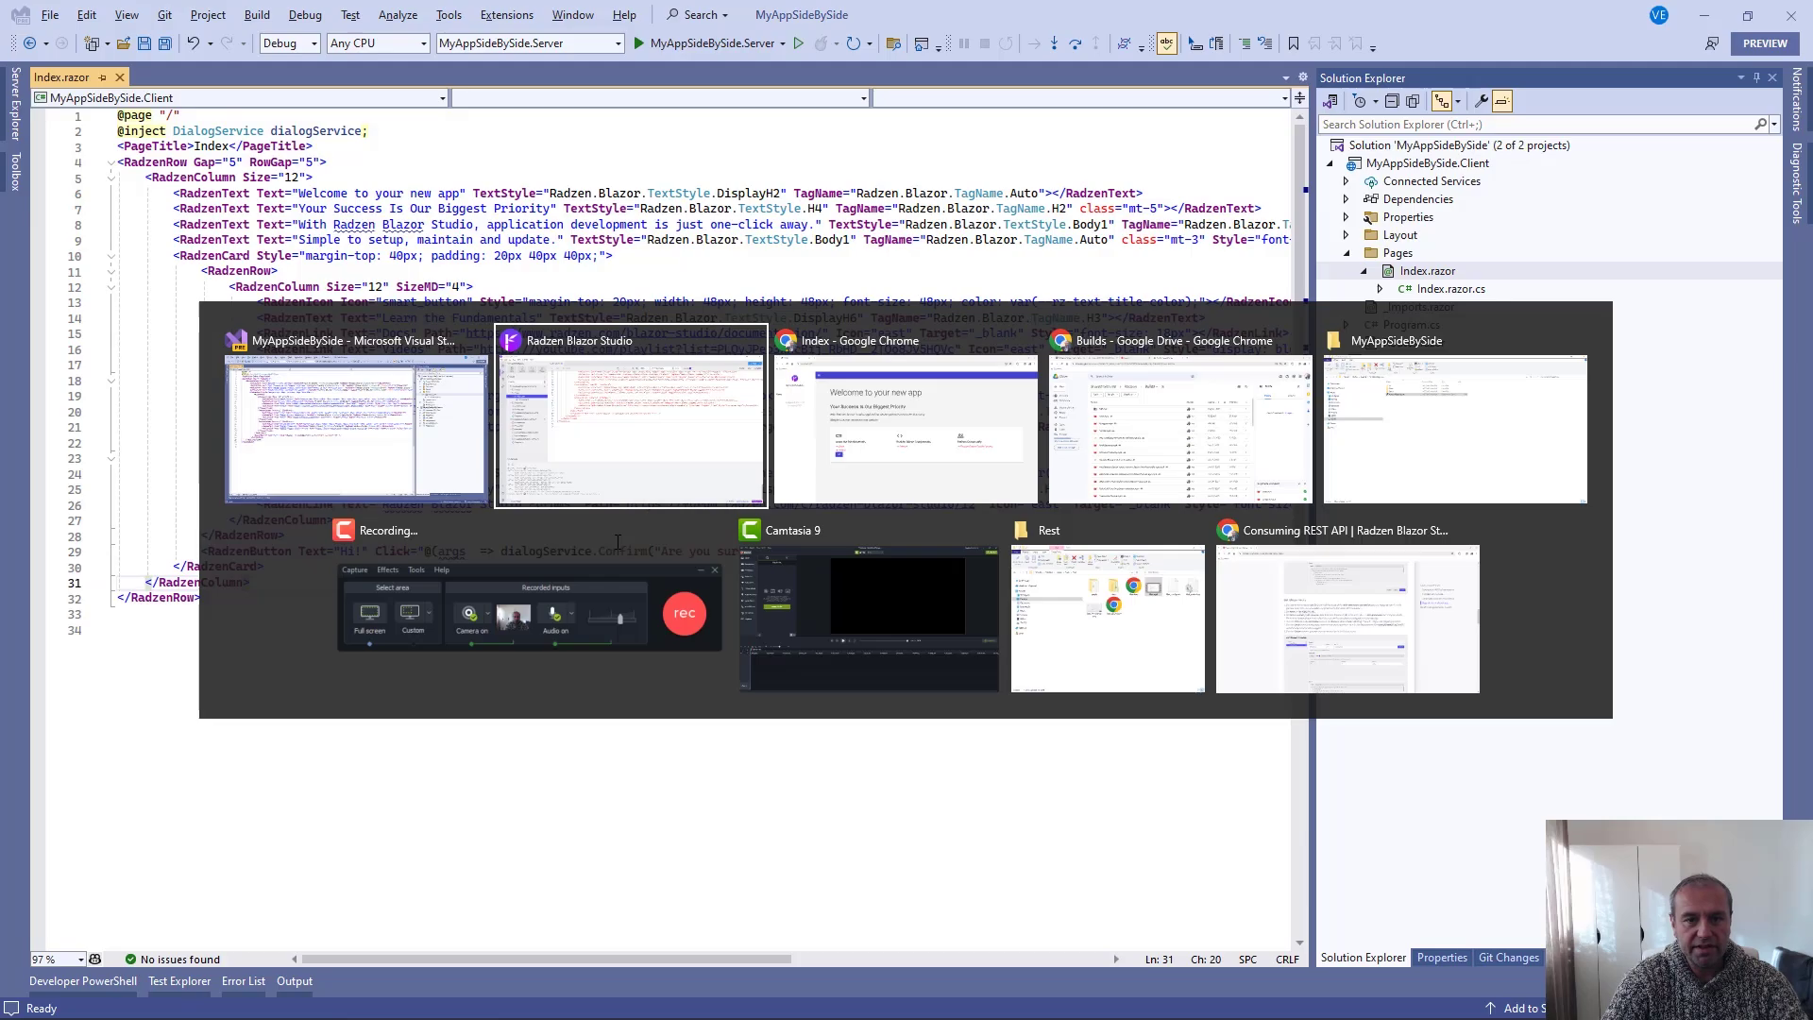
{"action": "key", "text": "alt+Tab"}
{"action": "key", "text": "alt+Tab"}
{"action": "scroll", "coordinate": [616, 543], "scroll_direction": "up", "scroll_amount": 3}
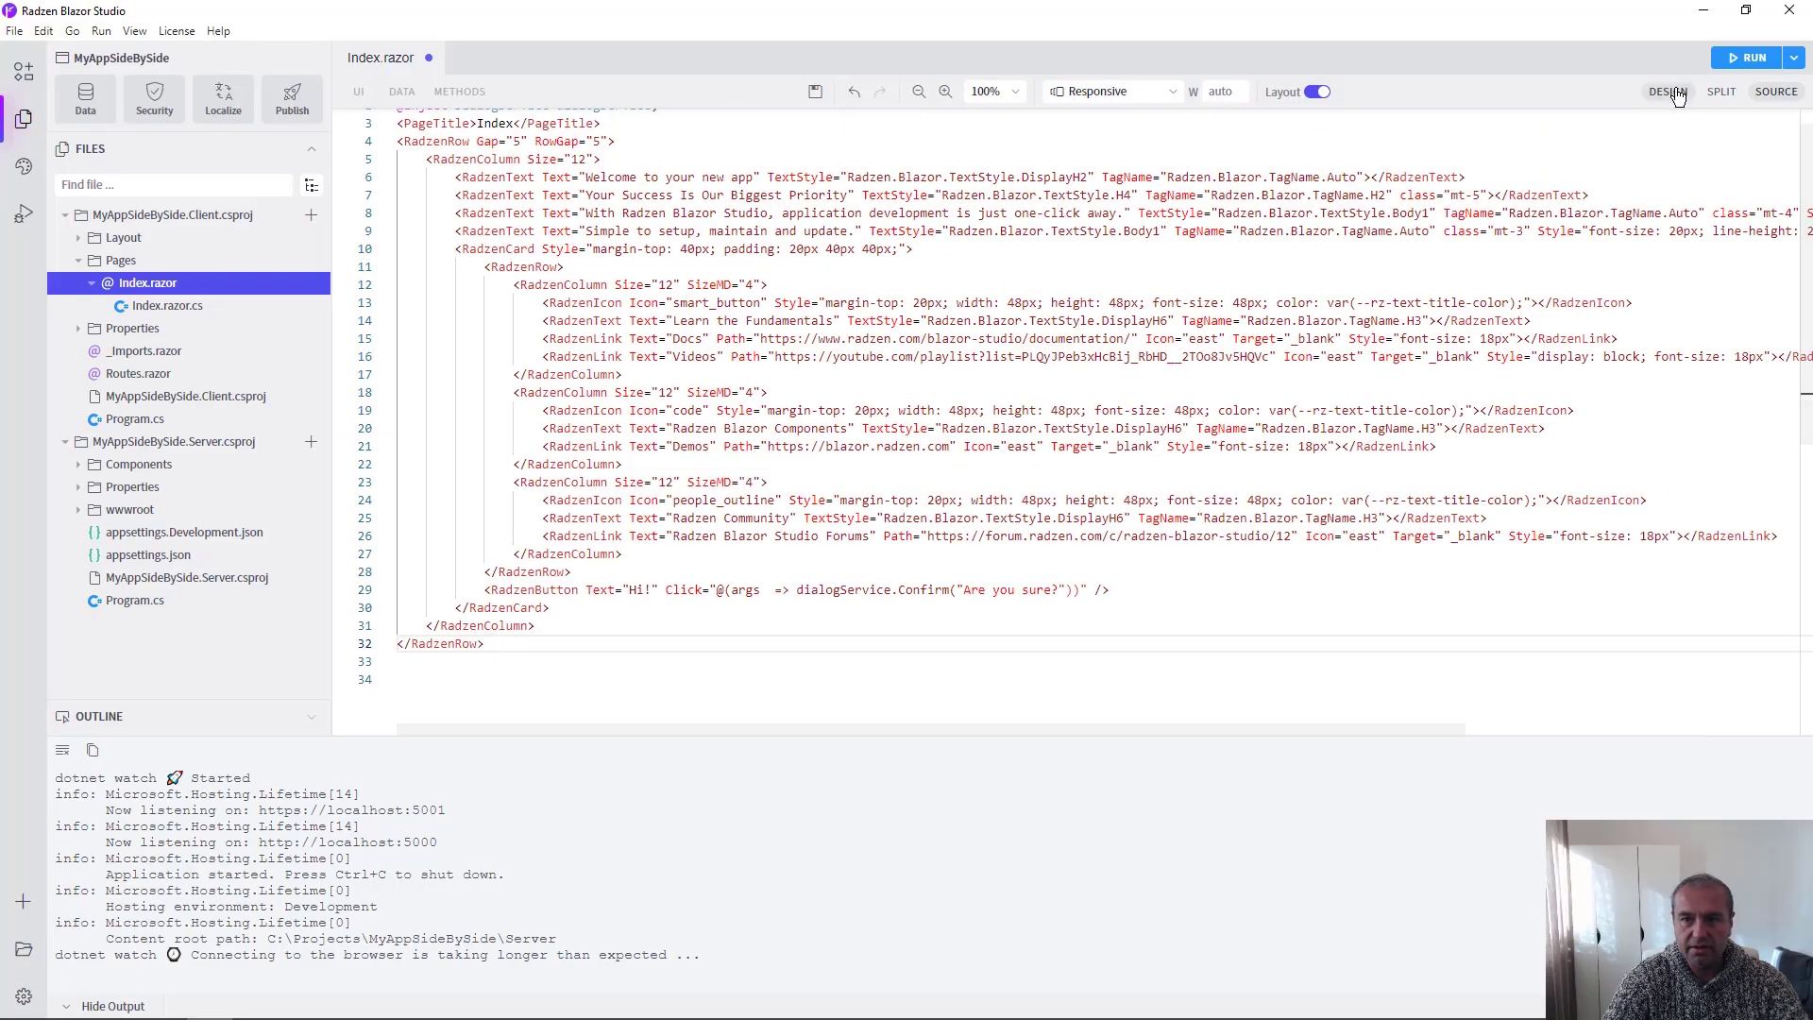
Show Index.razor in Design view, then dismiss the RUN options menu unused
{"action": "left_click", "coordinate": [1670, 91]}
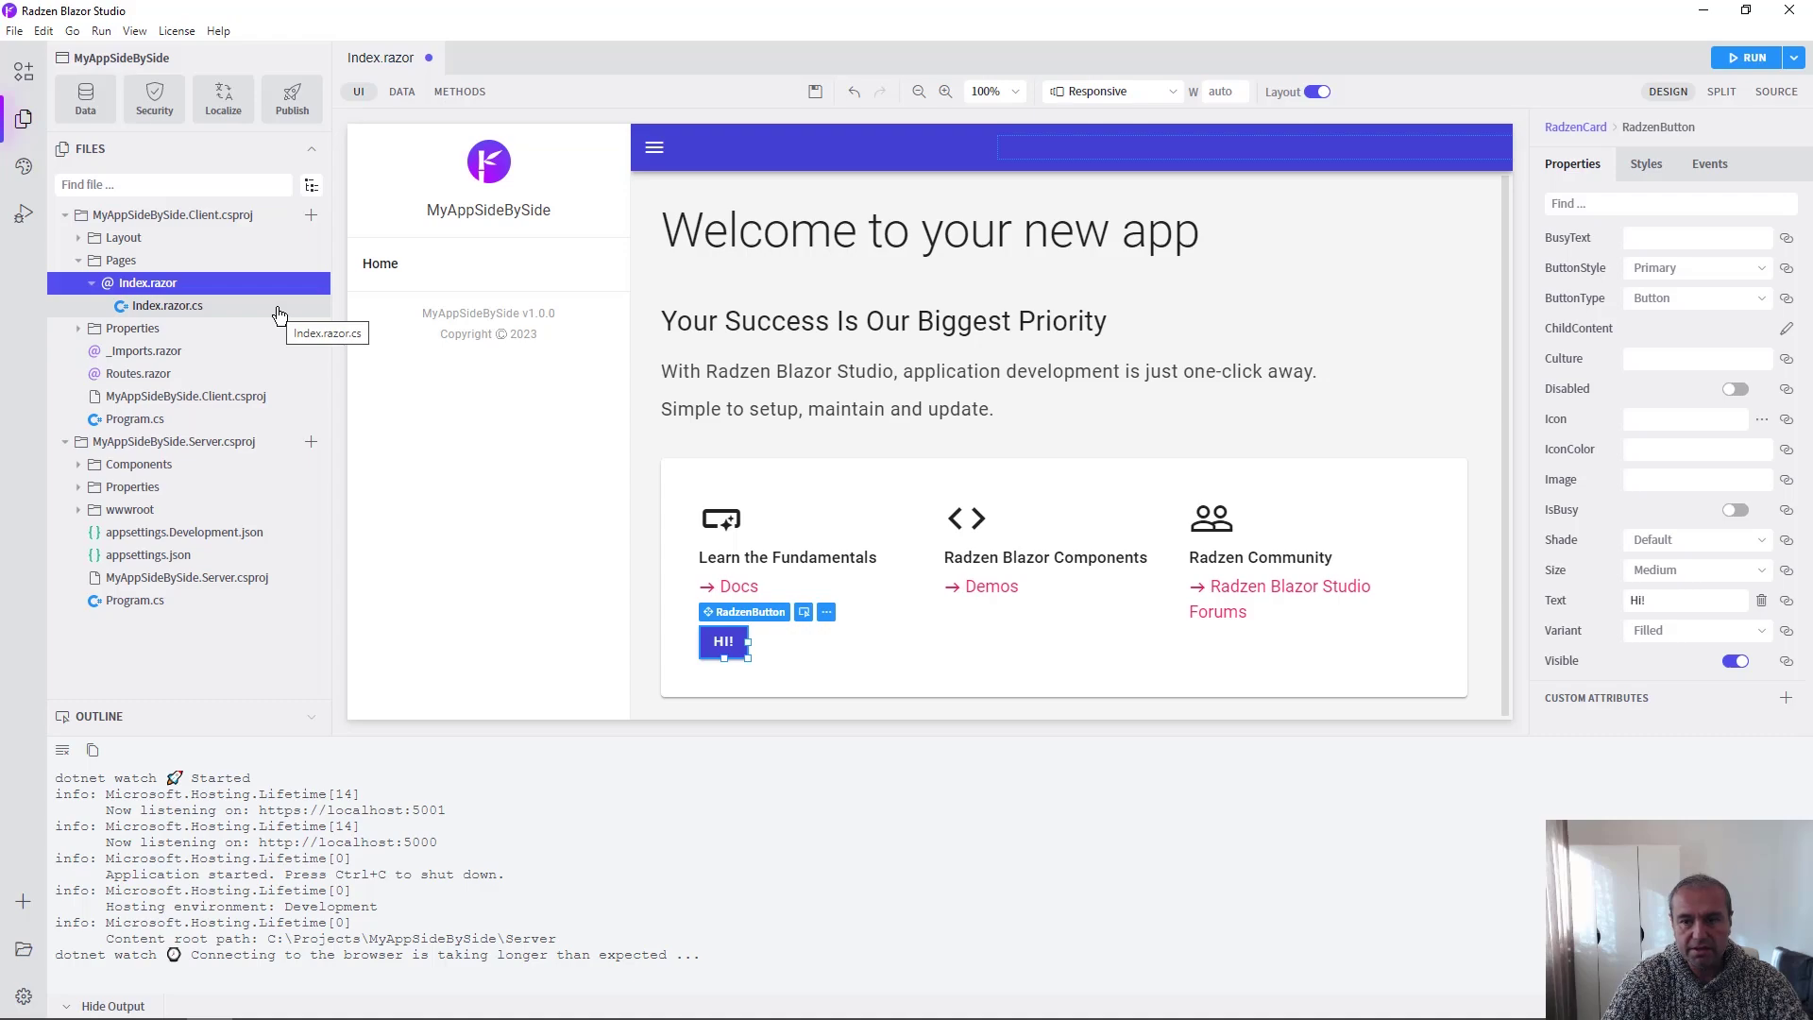
{"action": "left_click", "coordinate": [1793, 57]}
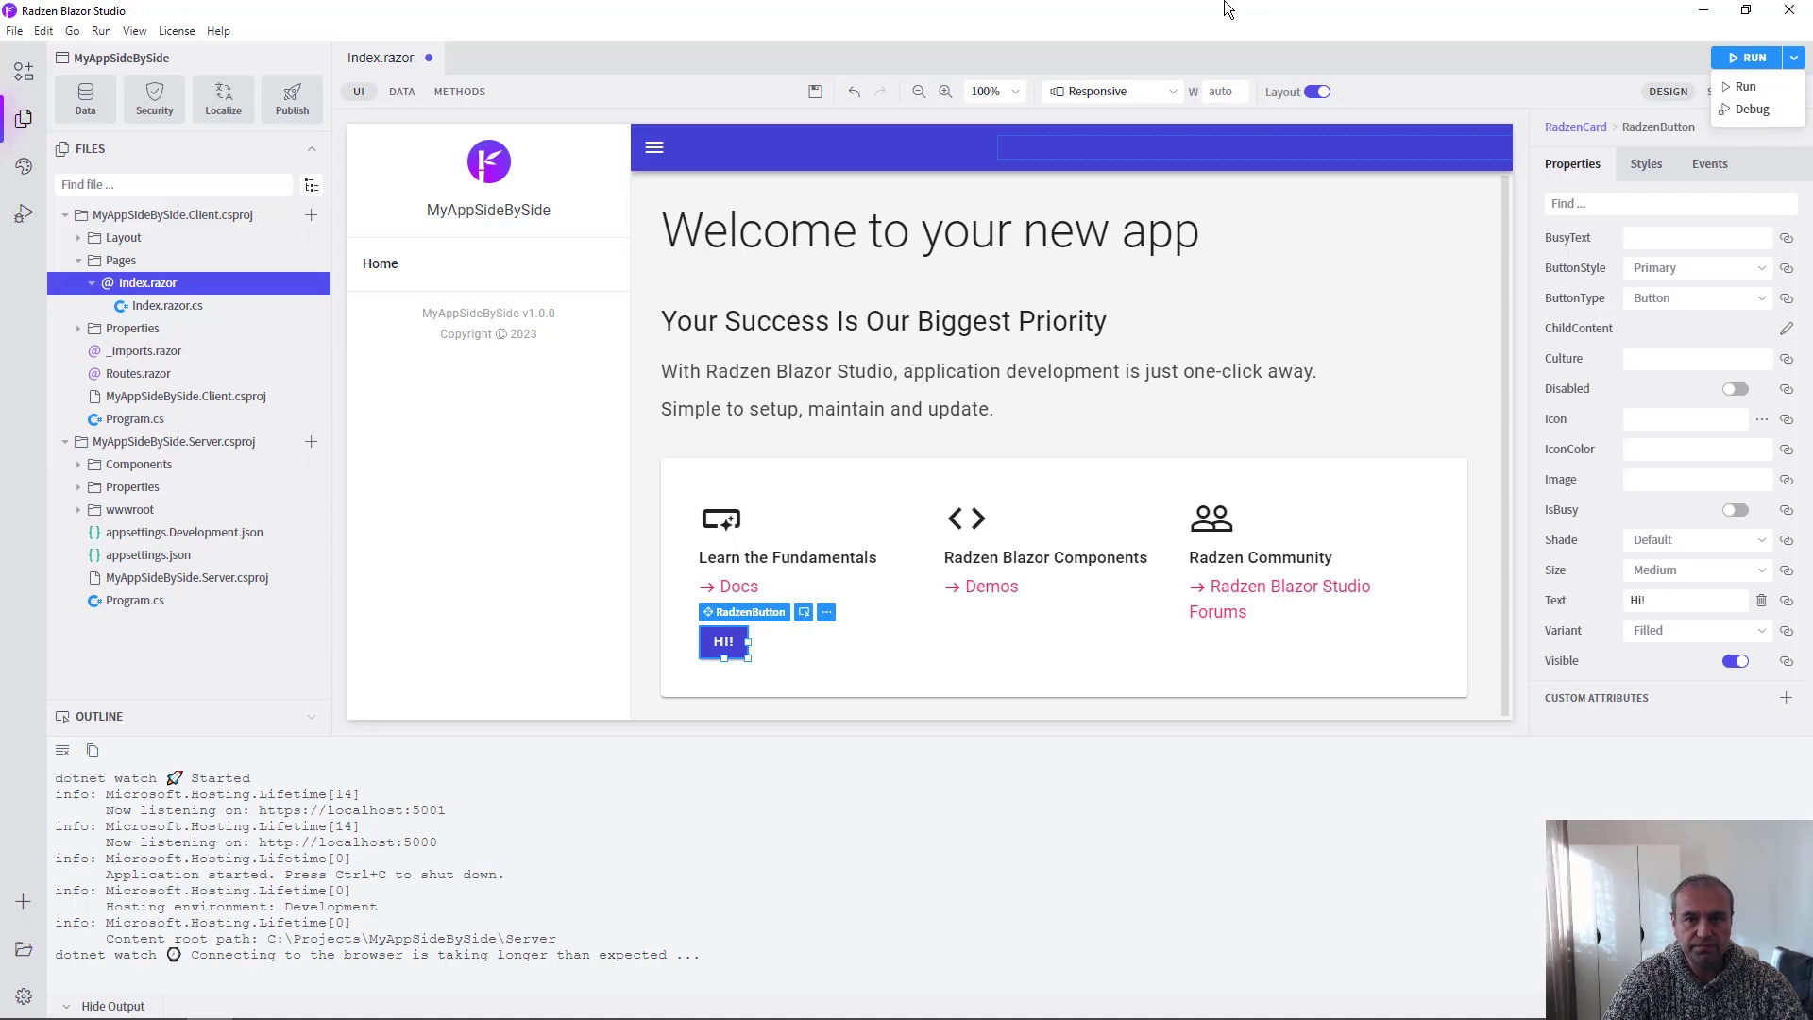
{"action": "left_click", "coordinate": [1588, 52]}
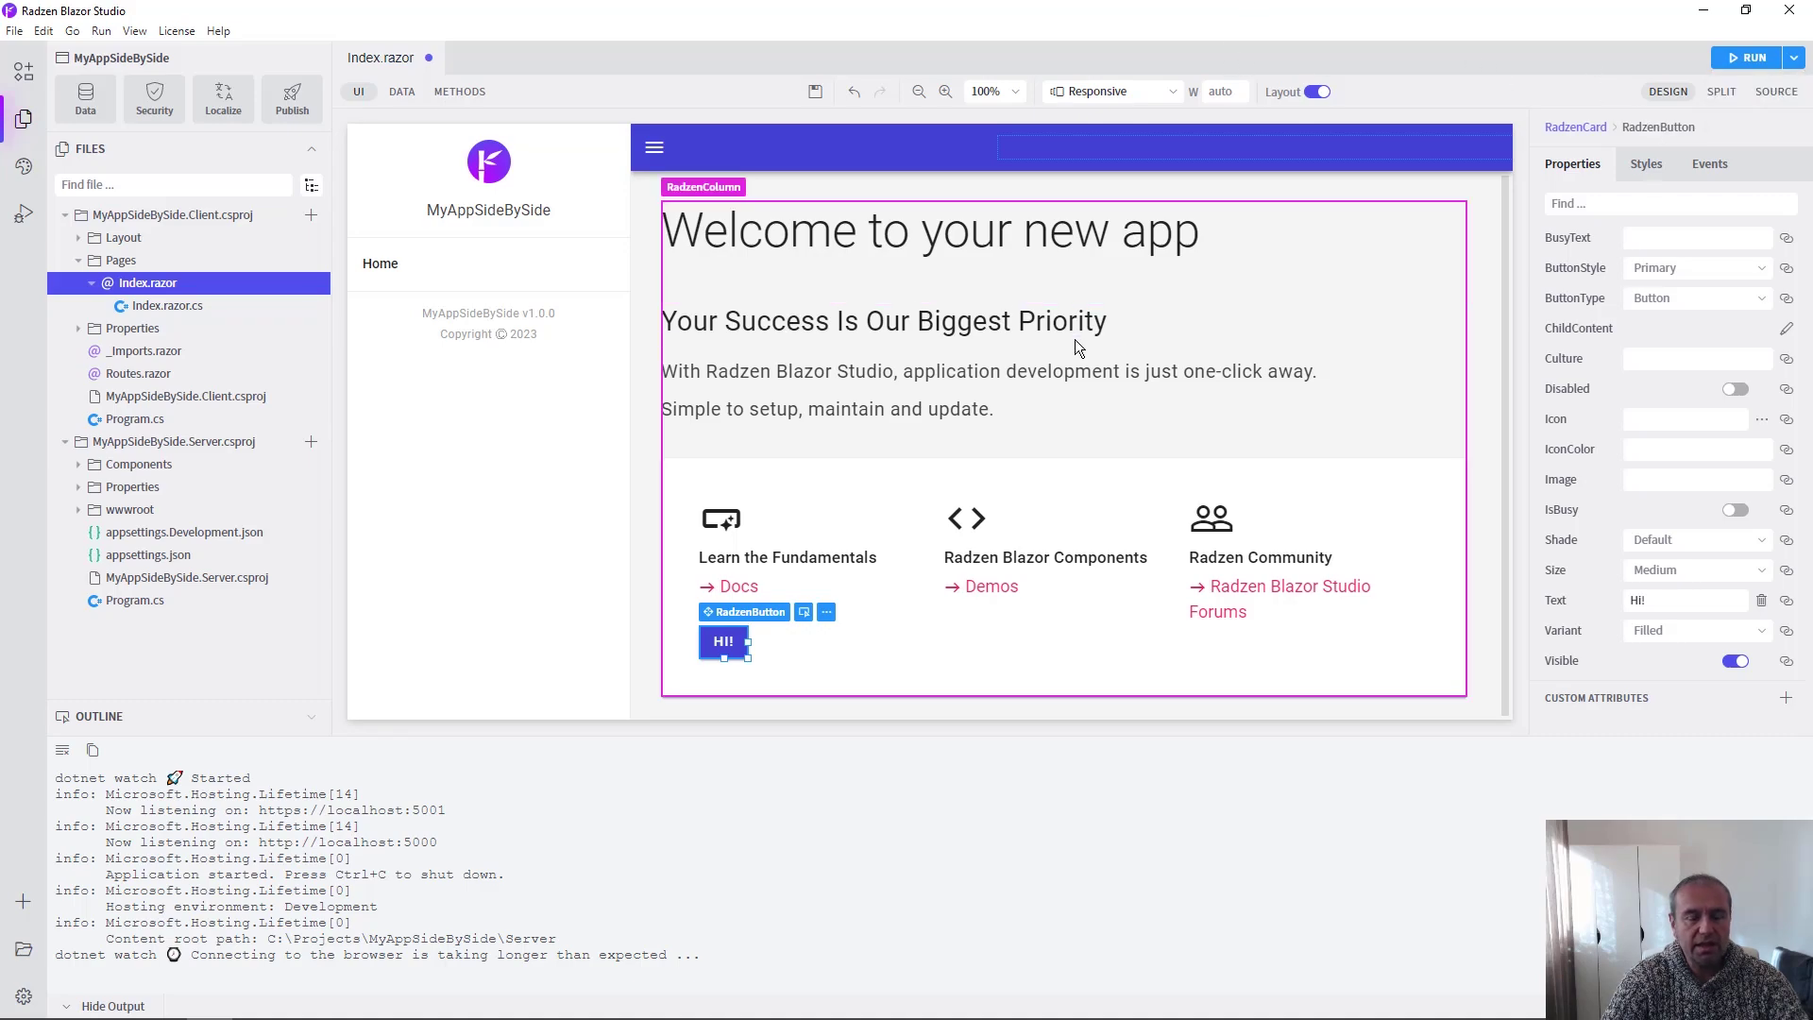